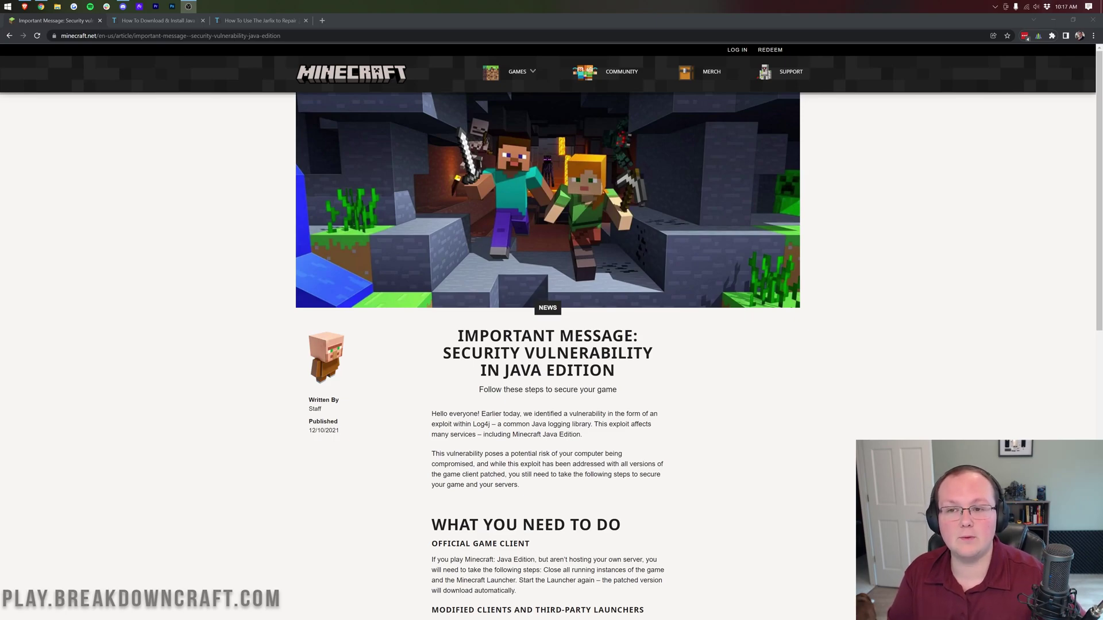
Read the Minecraft article on the Java Edition security vulnerability, including the Log4j explanation and the game server instructions
scroll(458, 341, down, 7)
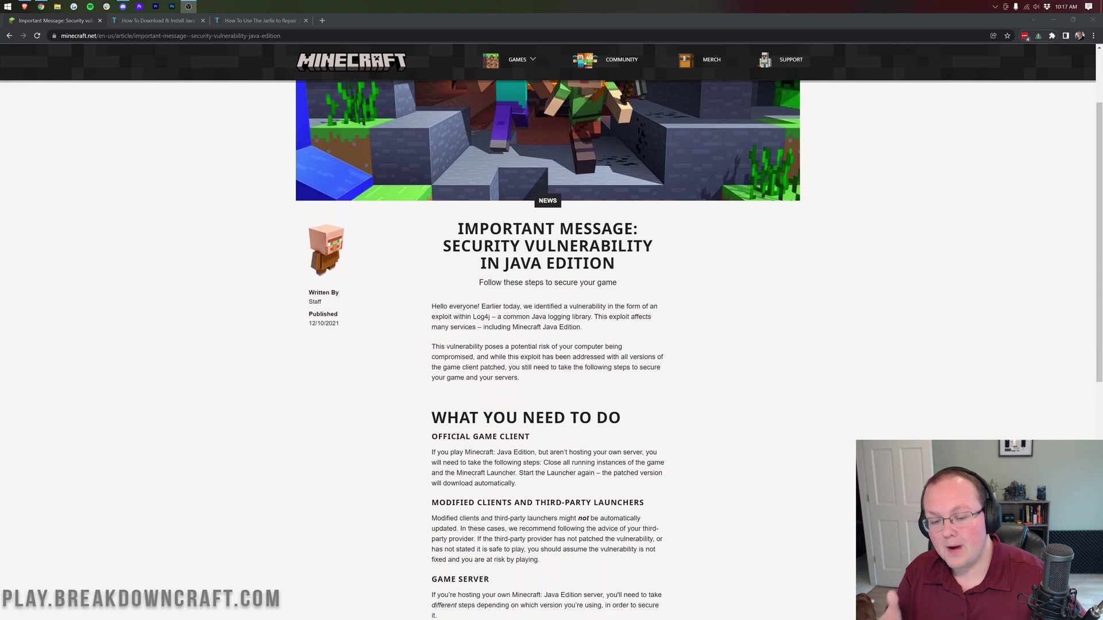
mouse_move(457, 342)
mouse_down()
mouse_move(586, 480)
mouse_move(451, 425)
mouse_move(439, 338)
mouse_up()
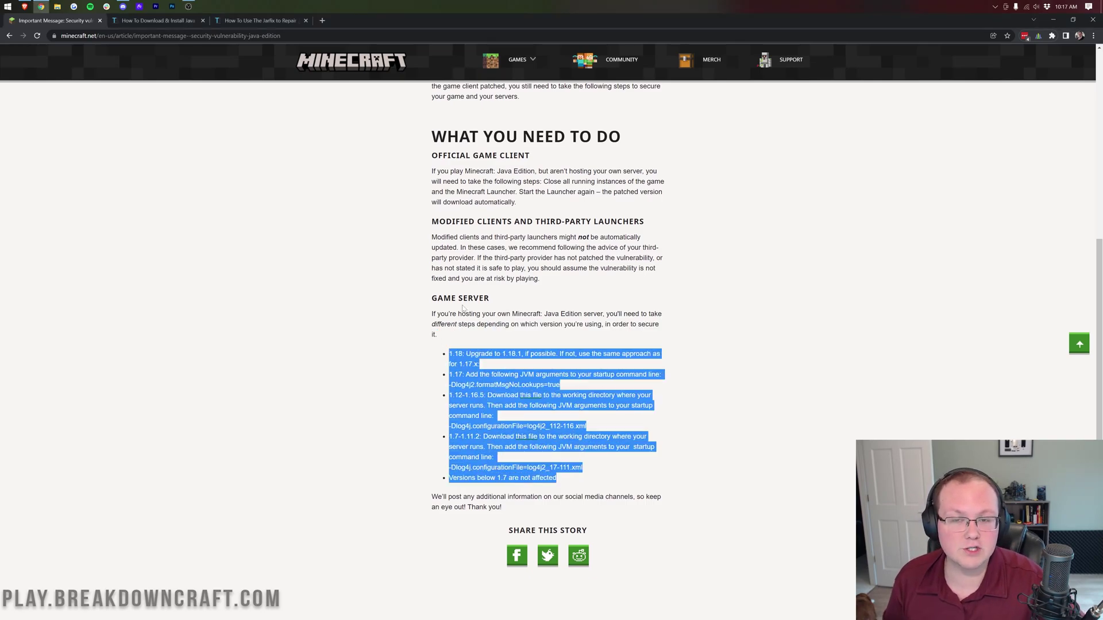
scroll(697, 453, up, 3)
drag(520, 375, 386, 342)
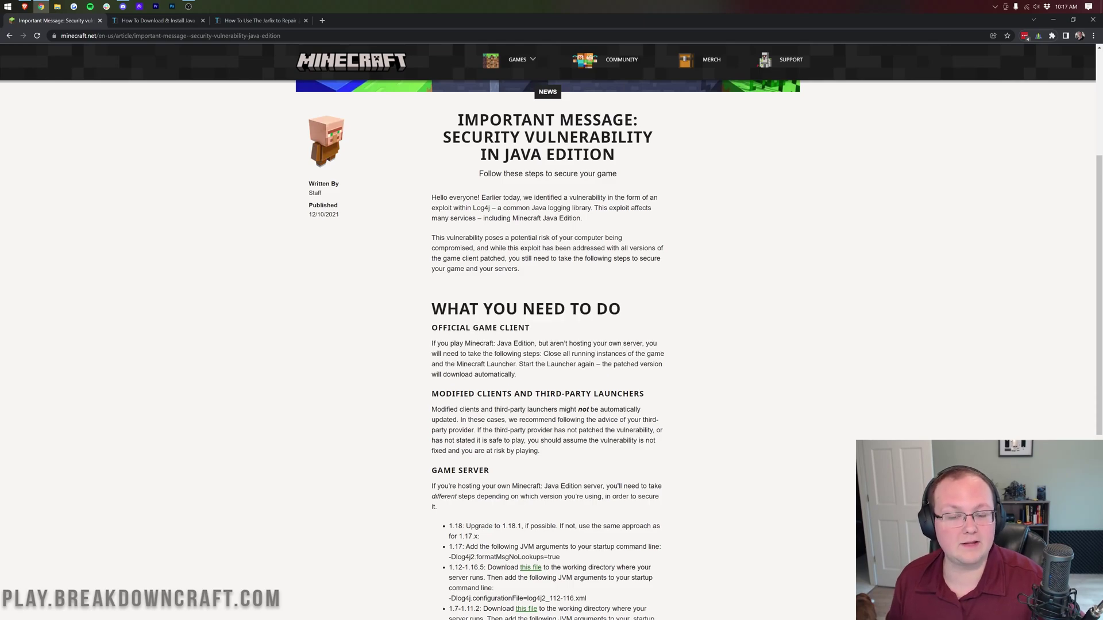
scroll(547, 345, up, 4)
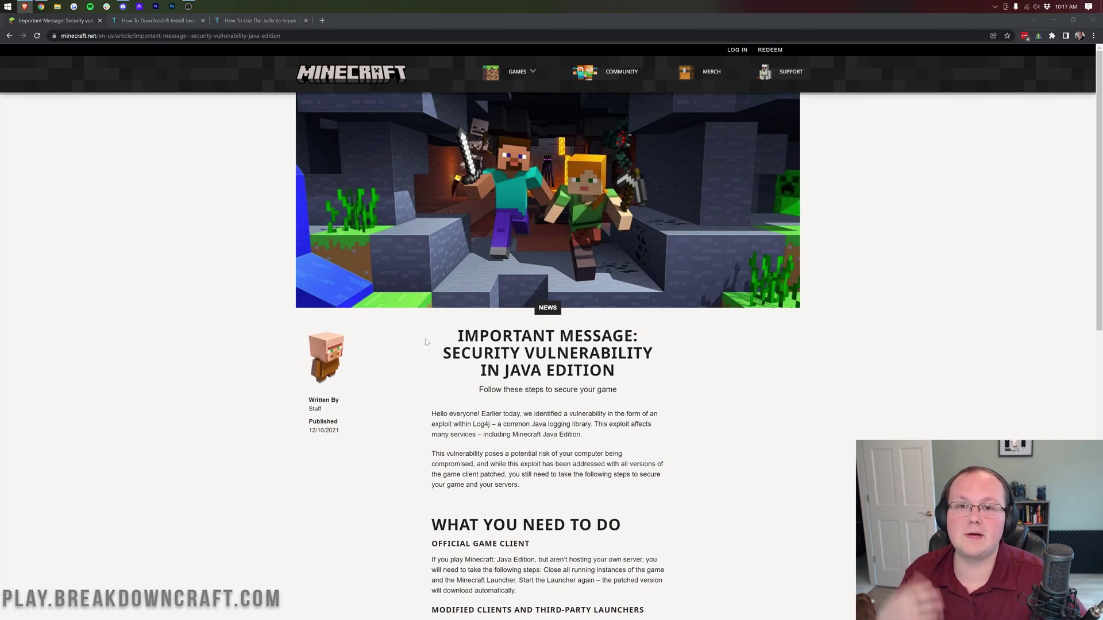
click(607, 290)
scroll(608, 290, down, 5)
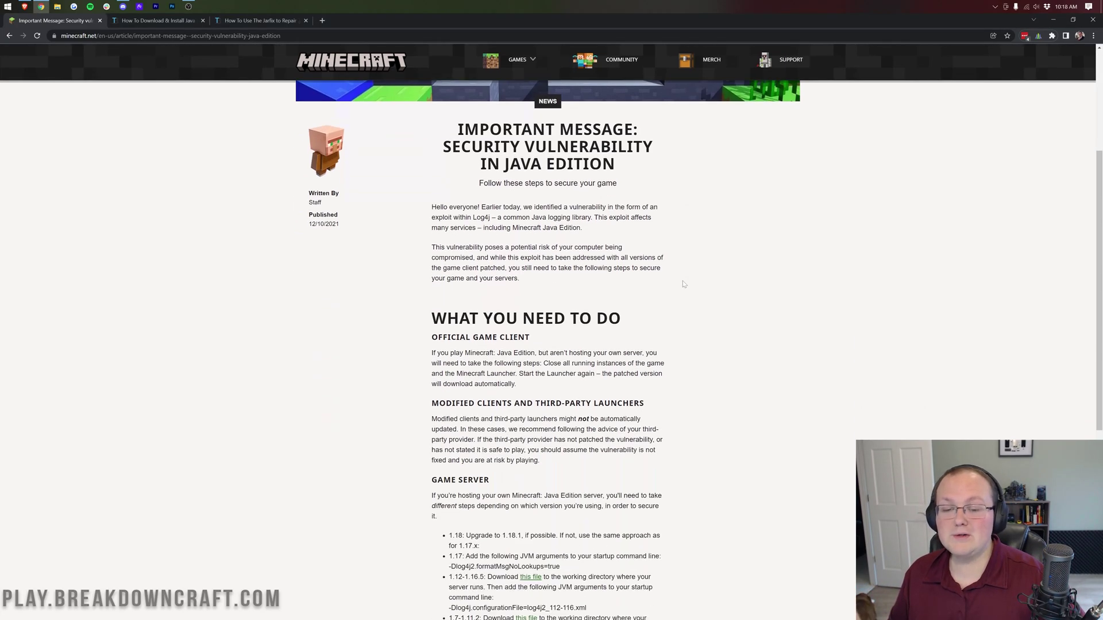
drag(474, 165, 553, 164)
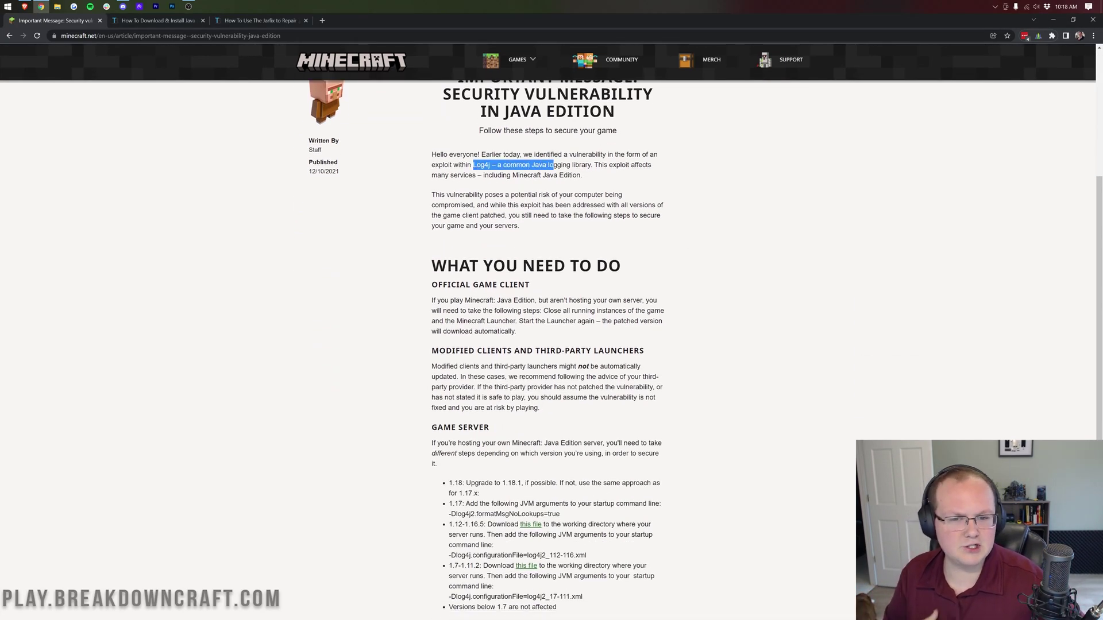
click(554, 165)
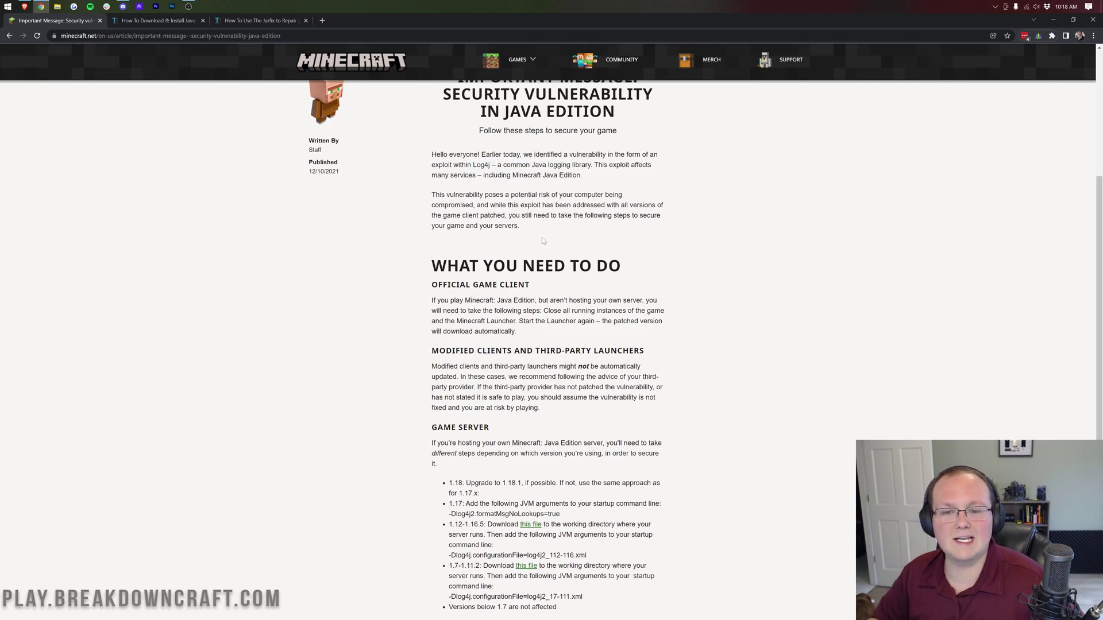
scroll(537, 330, up, 2)
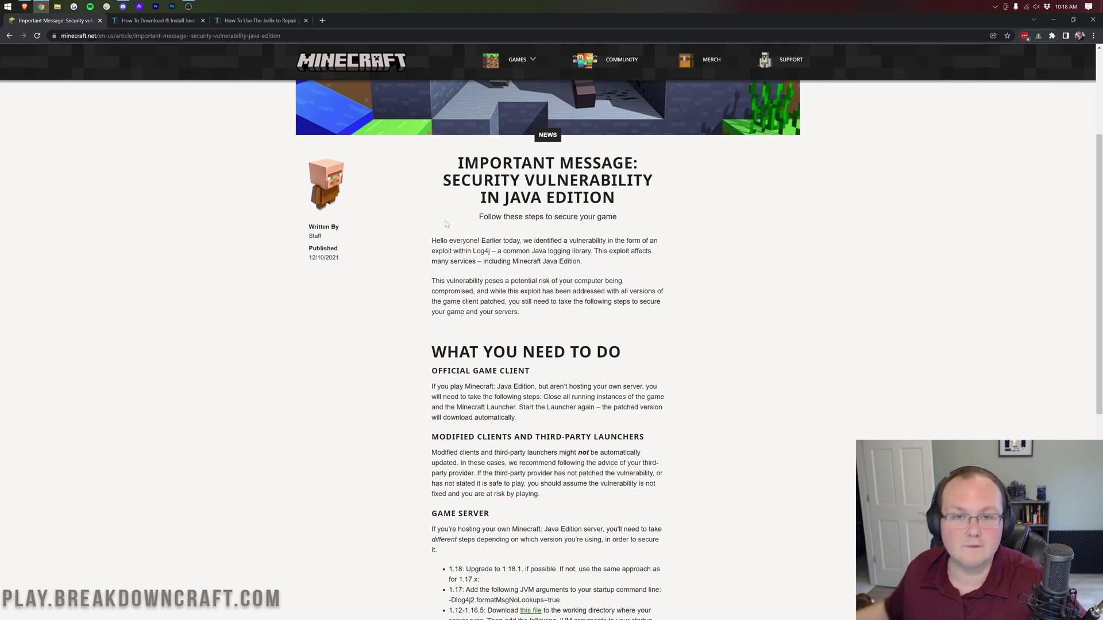
Review the guide on downloading and installing Java for Minecraft, including its Java Development Kit download link
click(180, 21)
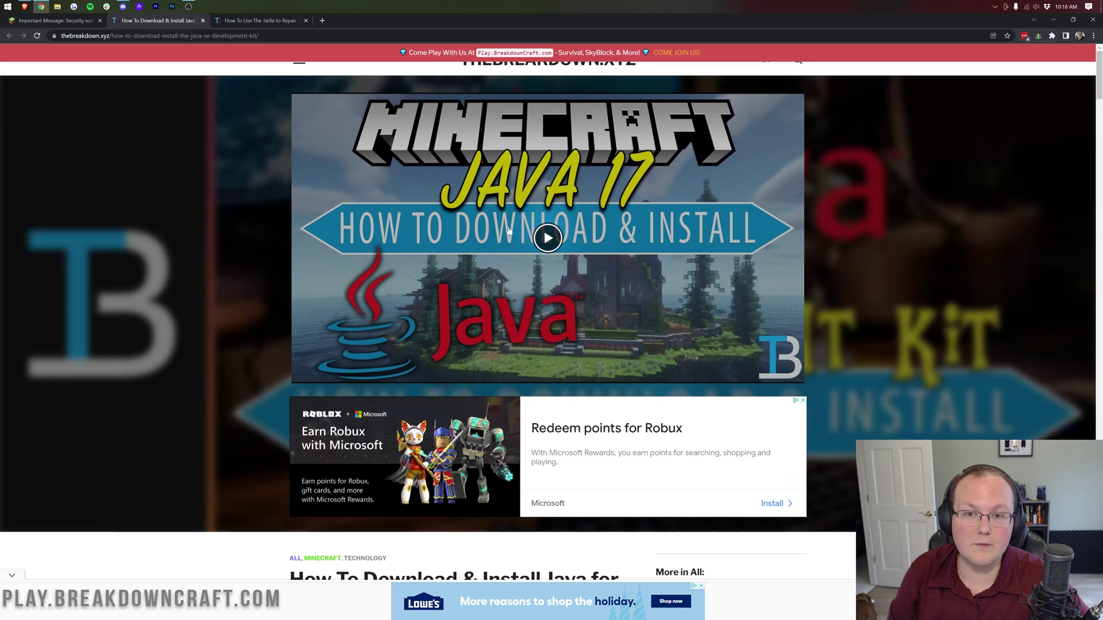
scroll(643, 278, down, 3)
scroll(644, 279, down, 4)
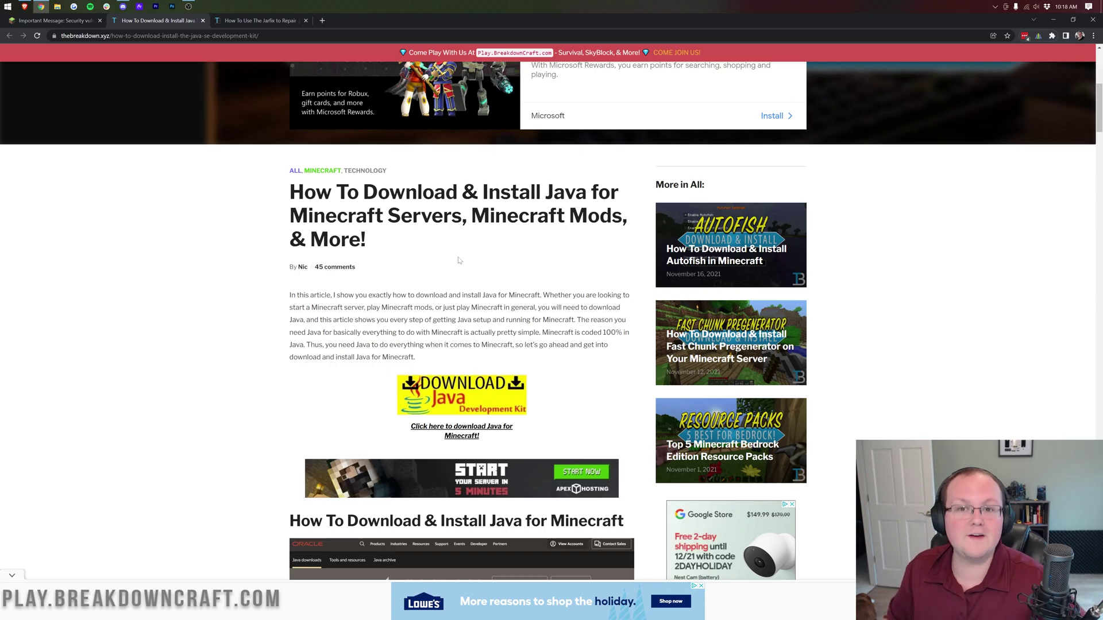
scroll(458, 262, up, 3)
scroll(458, 270, up, 3)
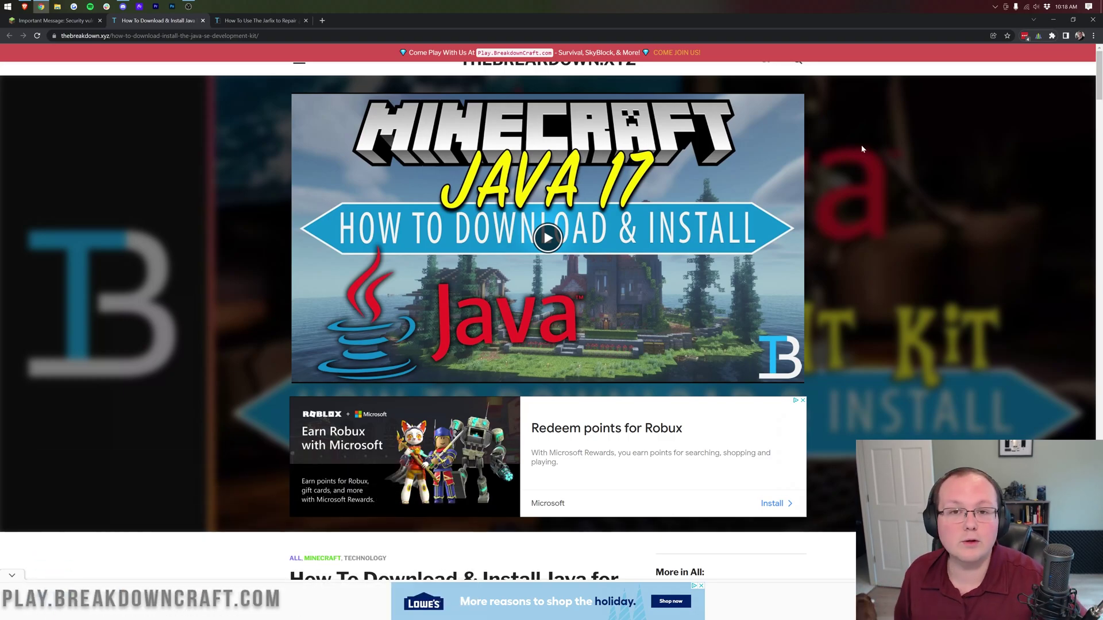
scroll(893, 233, down, 8)
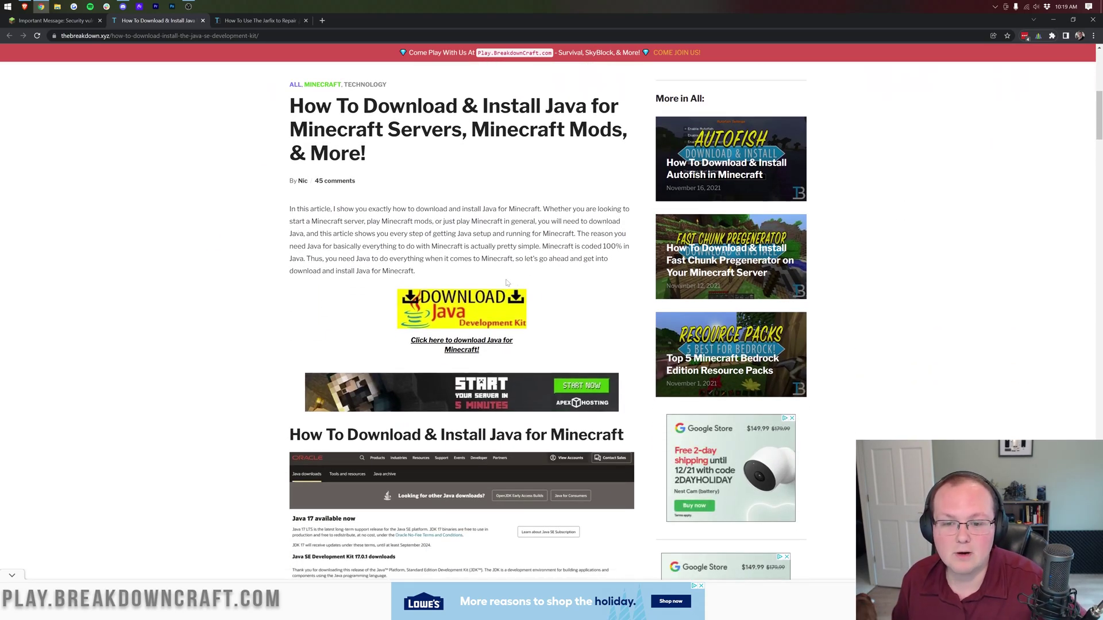
scroll(507, 283, up, 8)
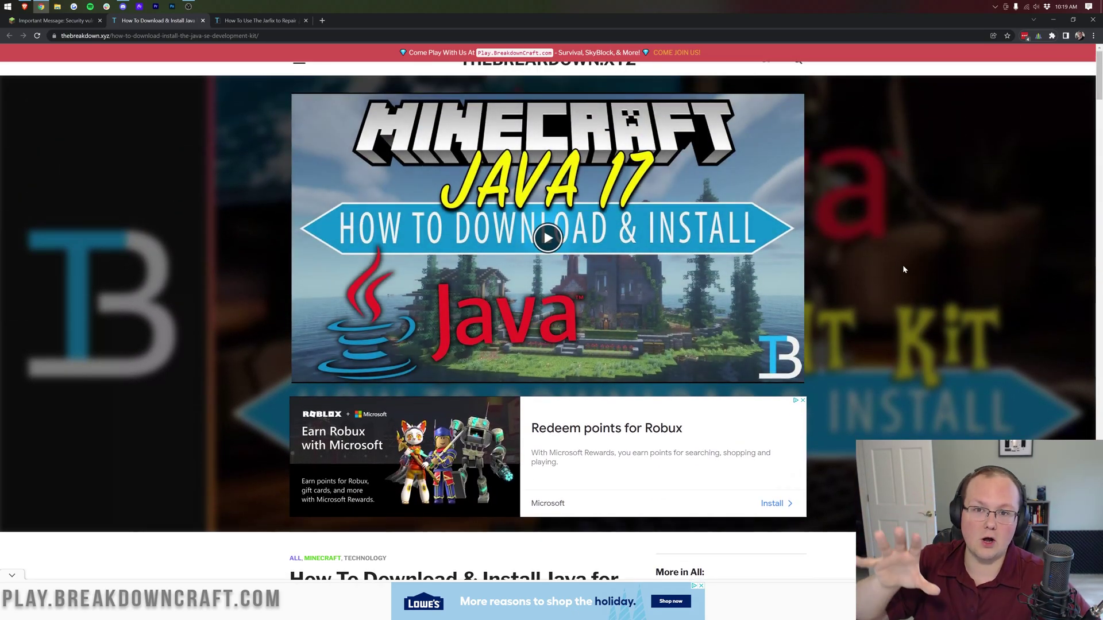
scroll(903, 269, down, 7)
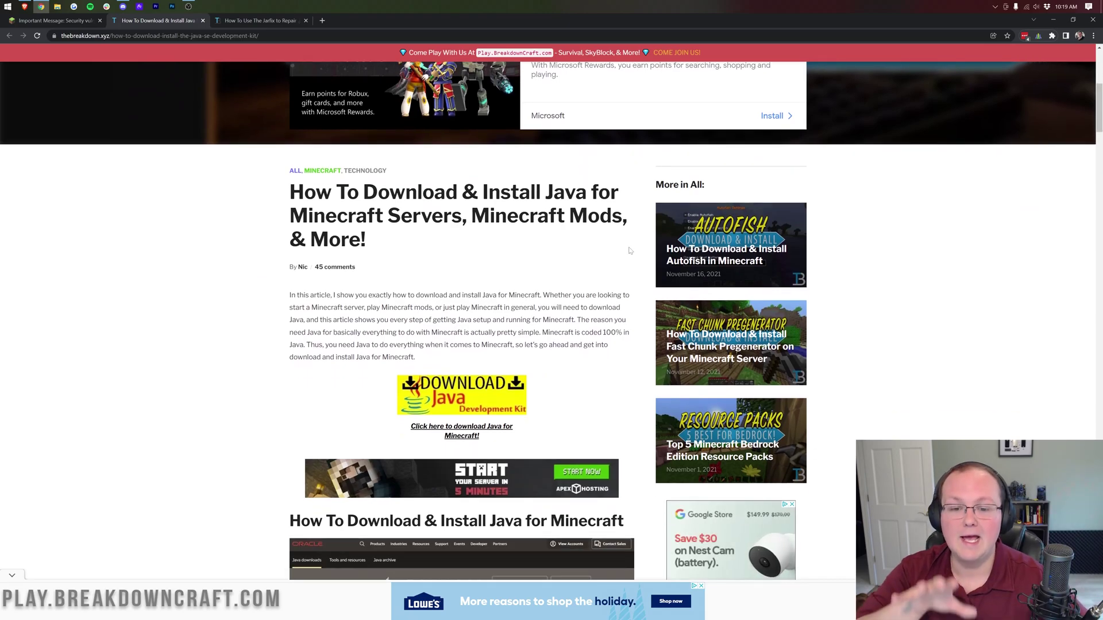
scroll(624, 251, up, 7)
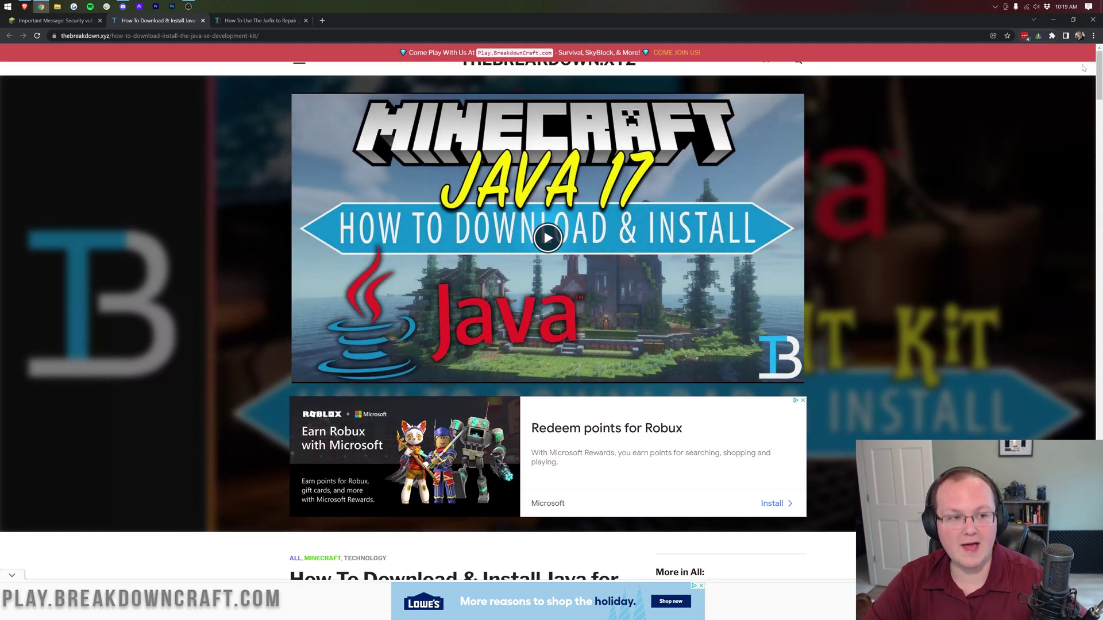
Check the installed Java version by expanding the Java(TM) SE Development Kit entry in the Windows Apps & features settings
click(1059, 23)
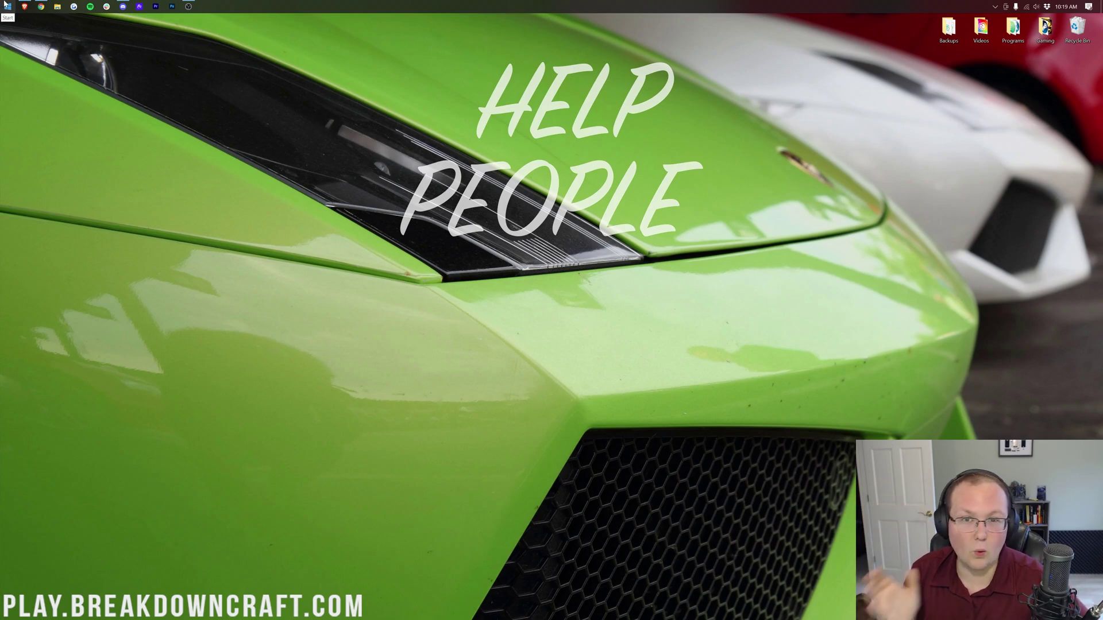
click(6, 4)
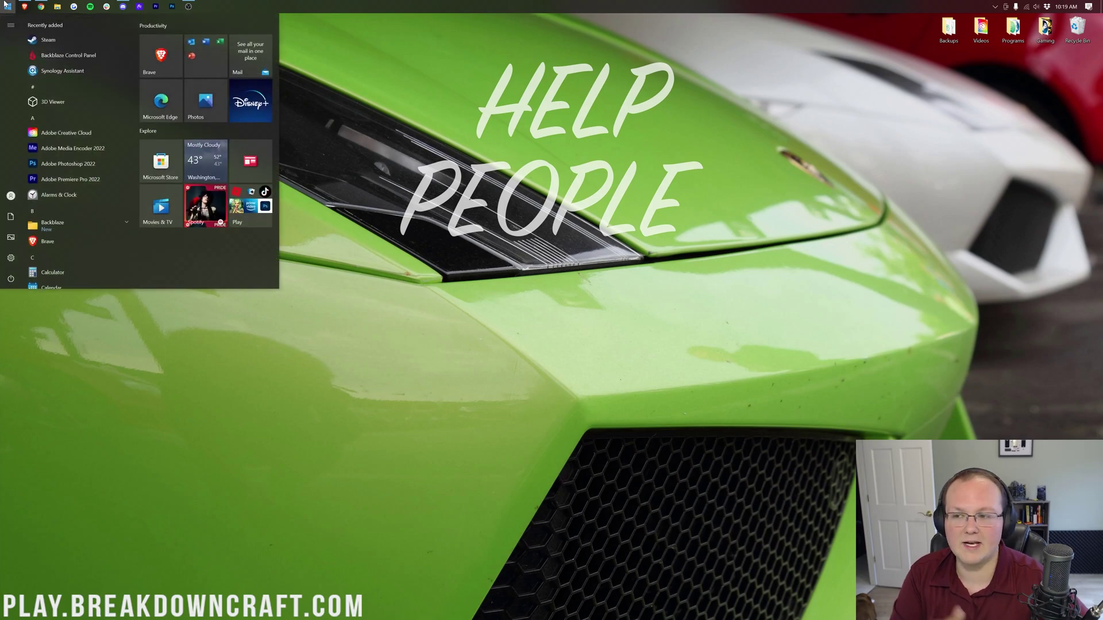
text(apps)
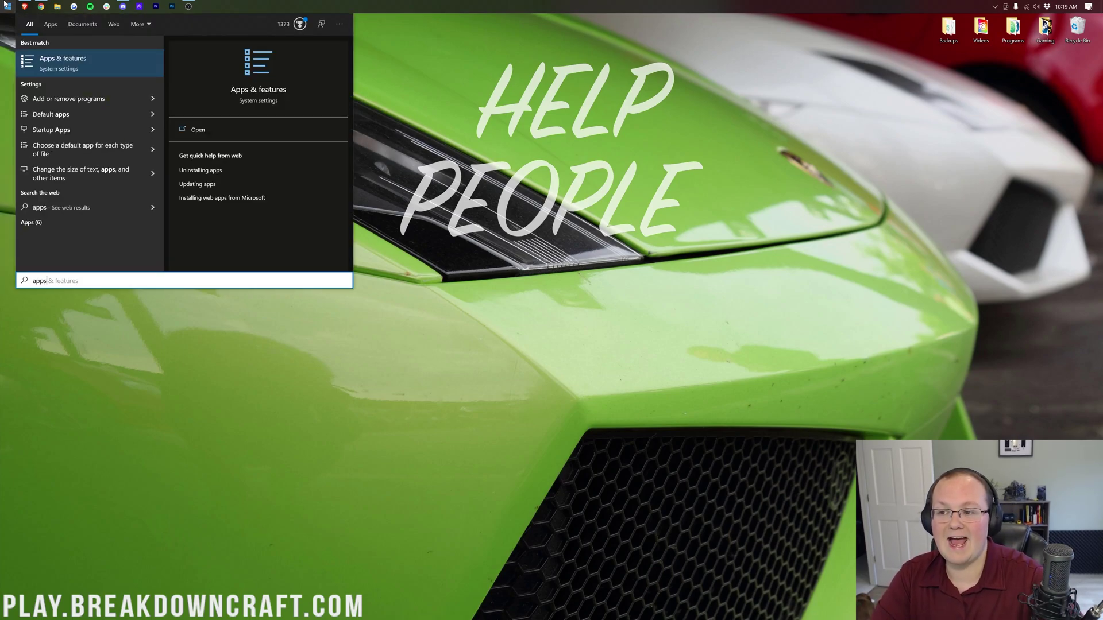
key(Return)
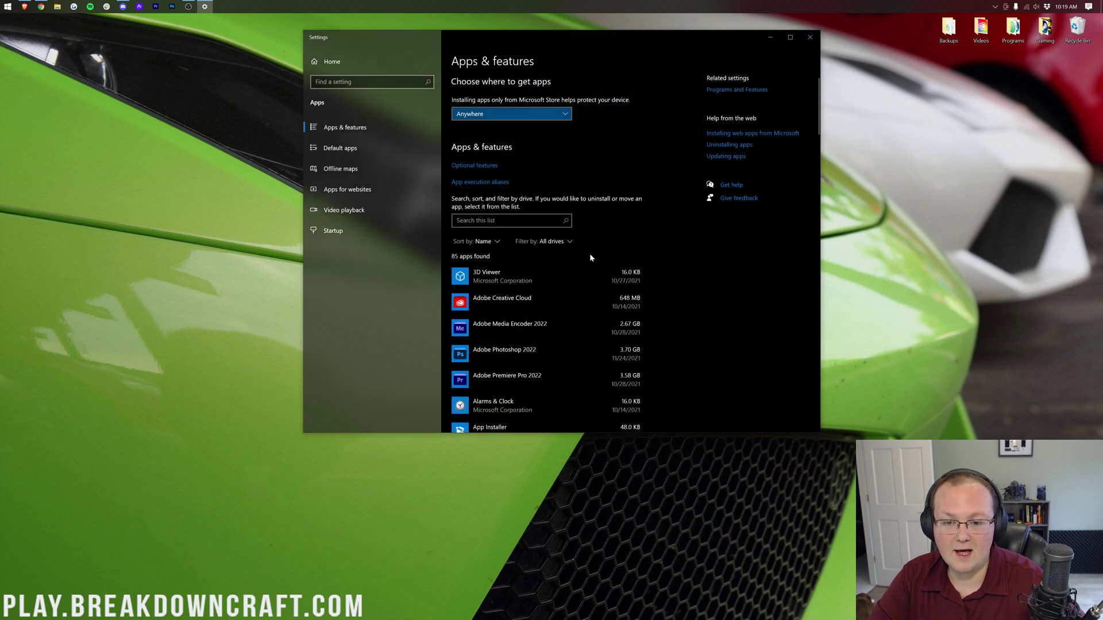
scroll(592, 258, down, 15)
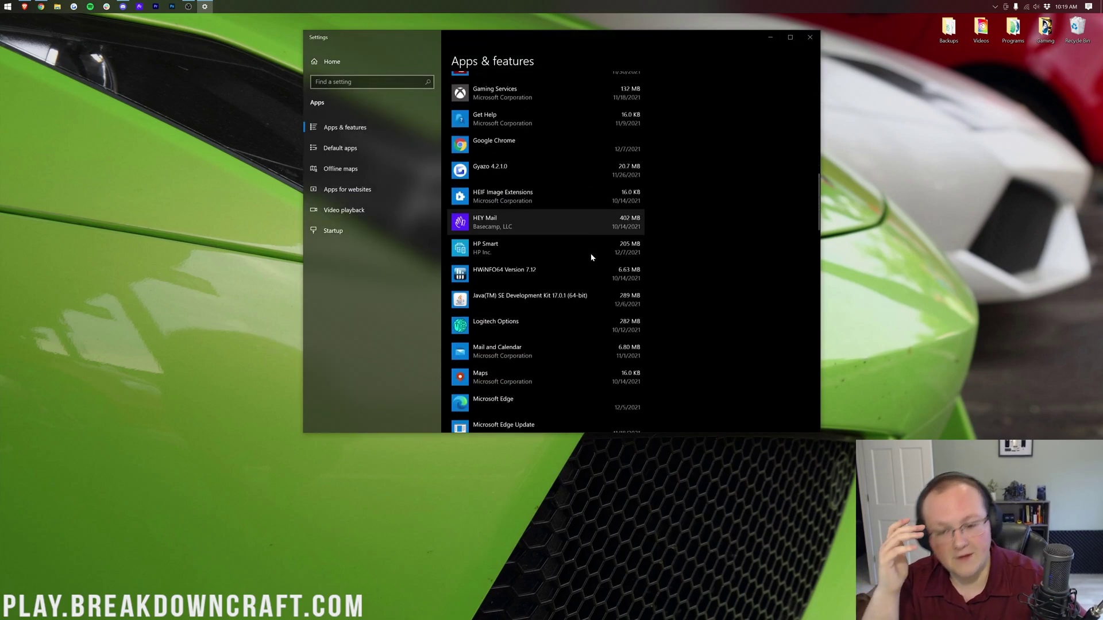
scroll(592, 257, up, 3)
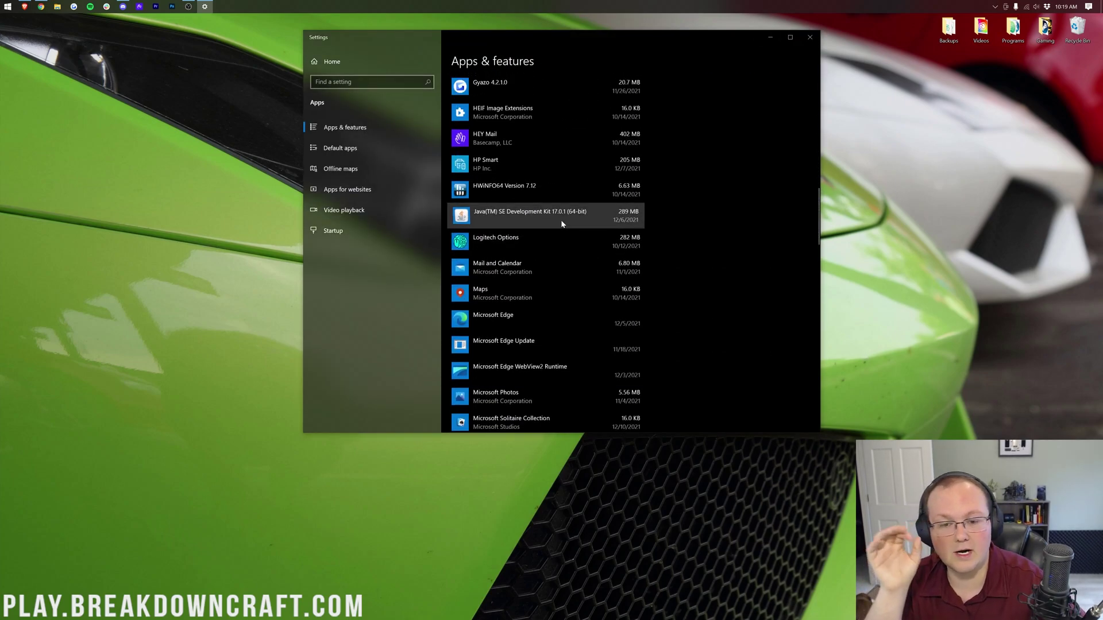
click(560, 219)
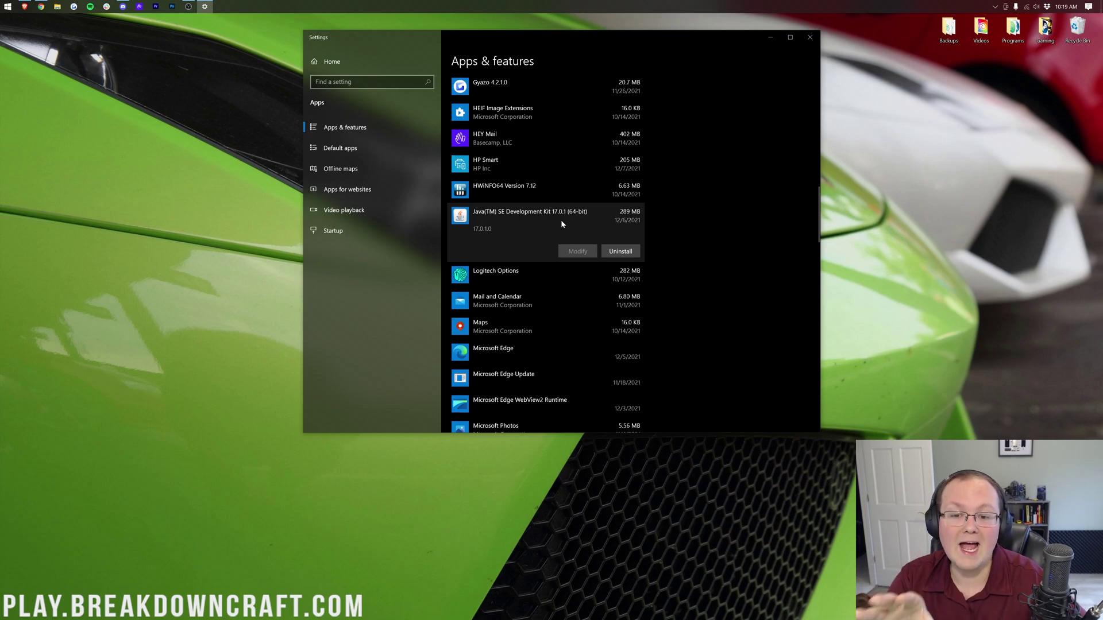
click(475, 233)
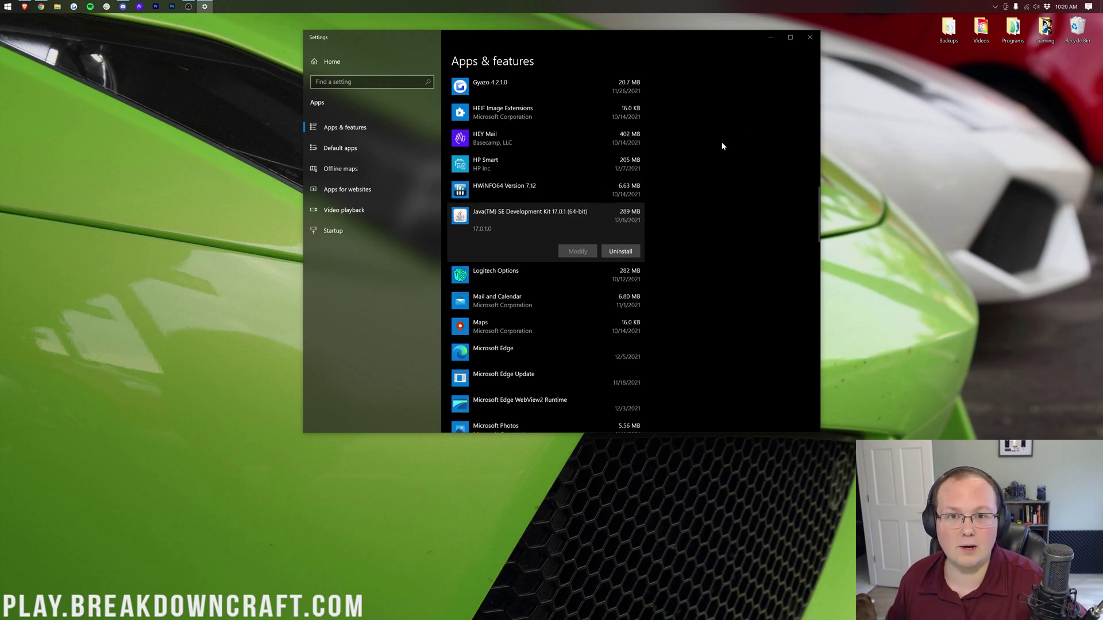
click(810, 36)
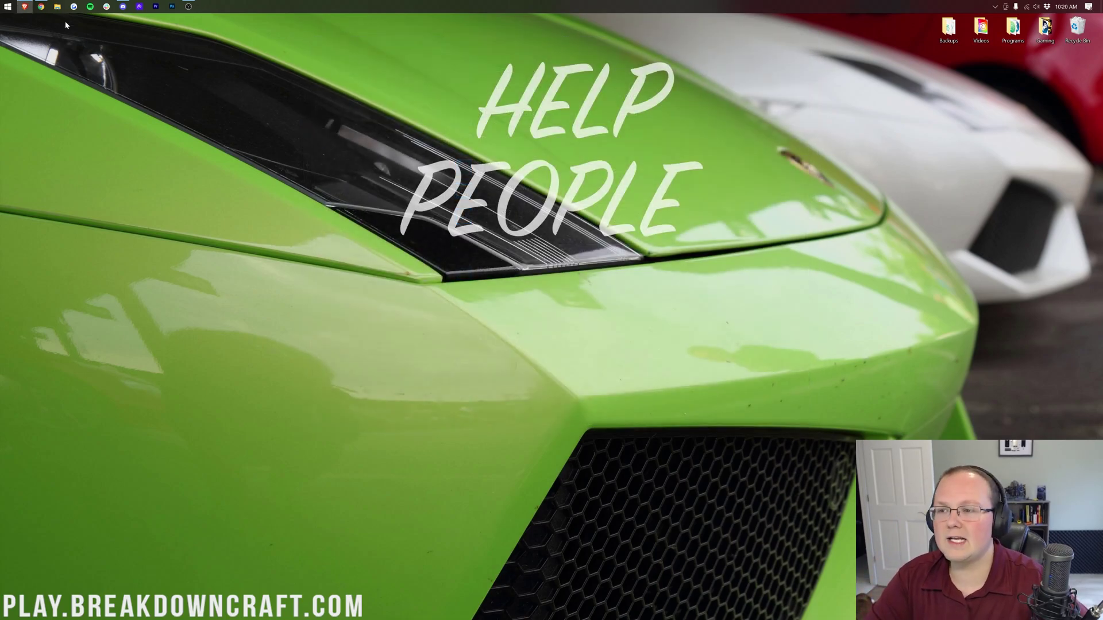
Return to the Minecraft security article in Chrome and read the "What you need to do" section, especially the official game client instructions
click(41, 7)
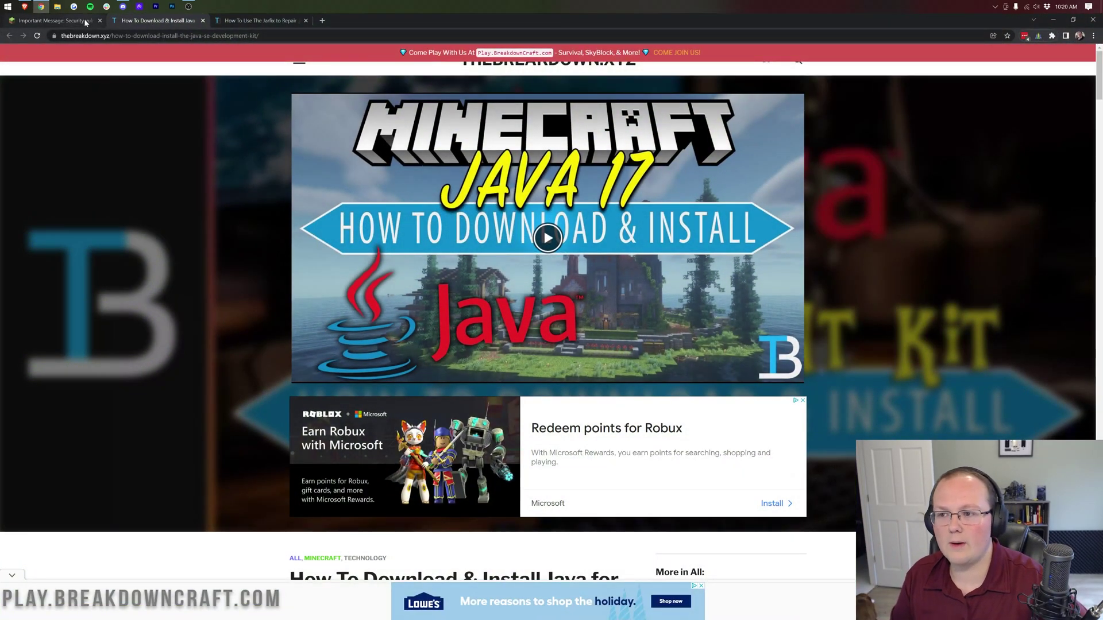
click(57, 21)
scroll(422, 240, down, 2)
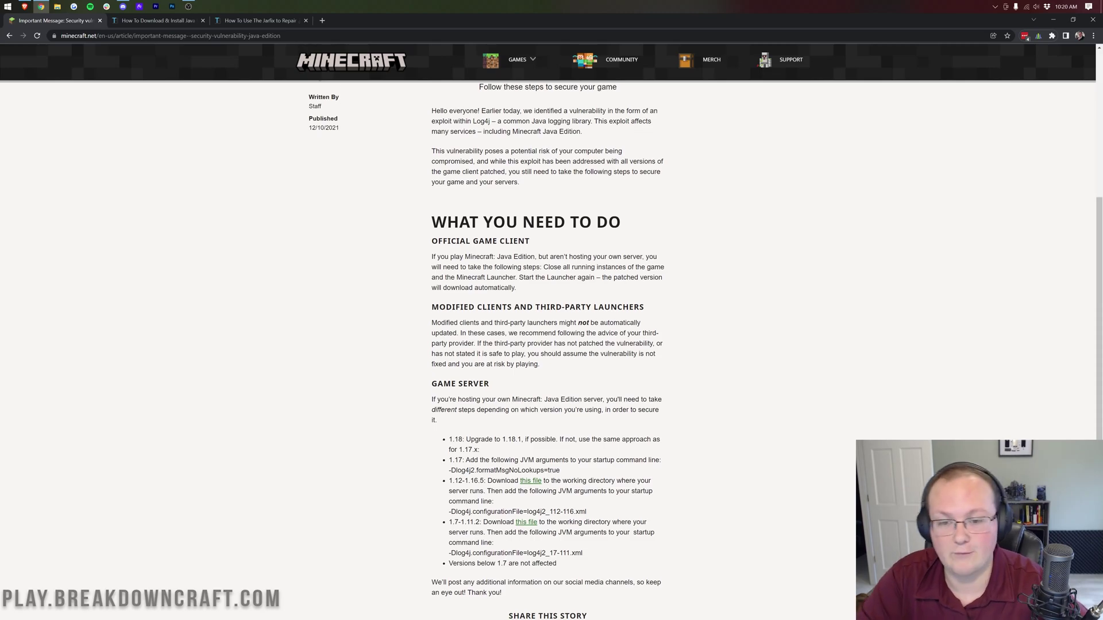
scroll(422, 240, down, 1)
scroll(546, 345, down, 1)
scroll(546, 344, up, 1)
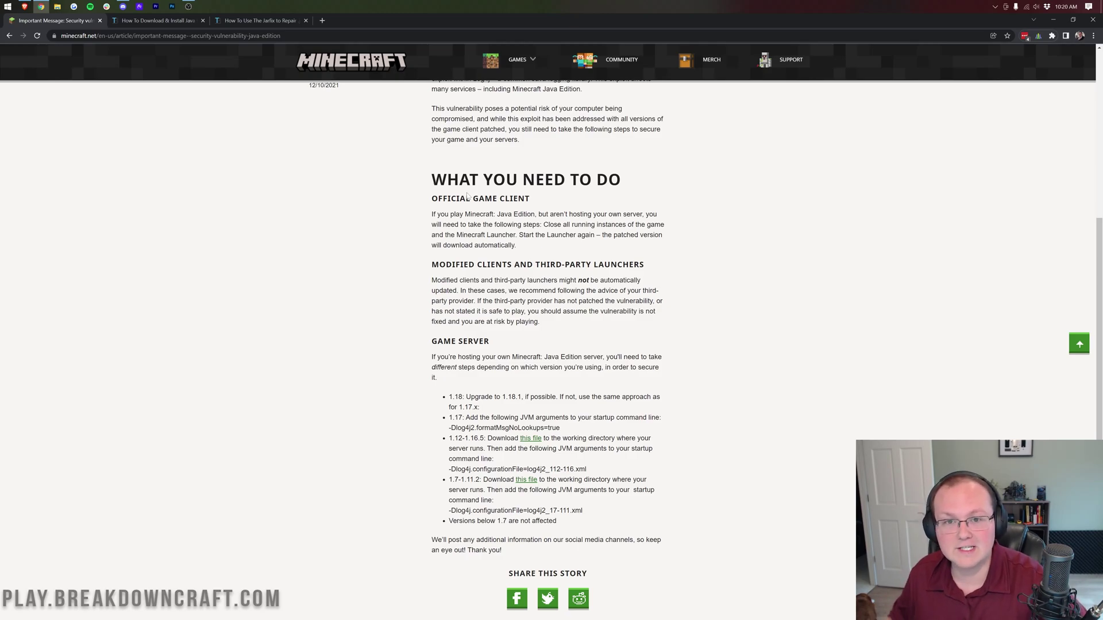
drag(465, 199, 587, 531)
click(587, 531)
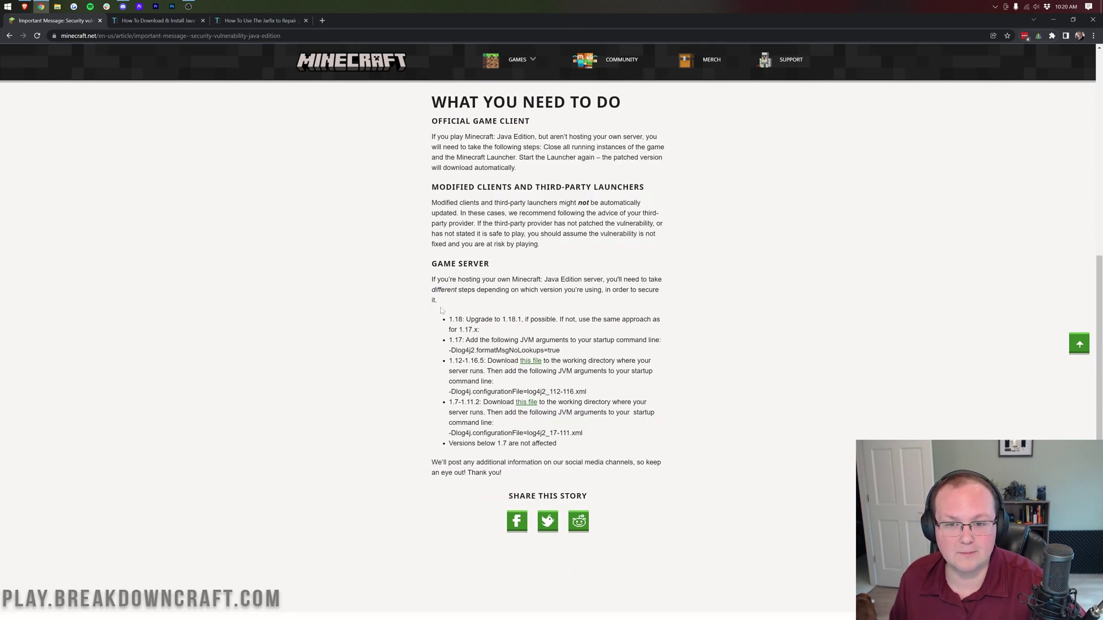
scroll(545, 345, up, 1)
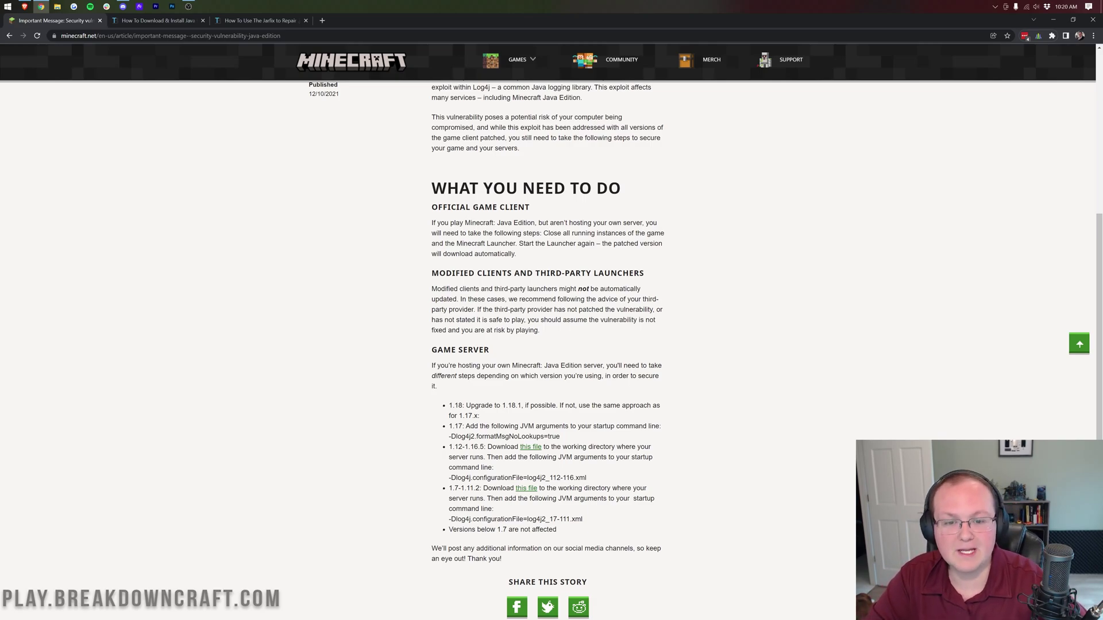
mouse_move(543, 234)
mouse_down()
mouse_move(662, 240)
mouse_move(495, 243)
mouse_move(531, 244)
mouse_up()
click(531, 243)
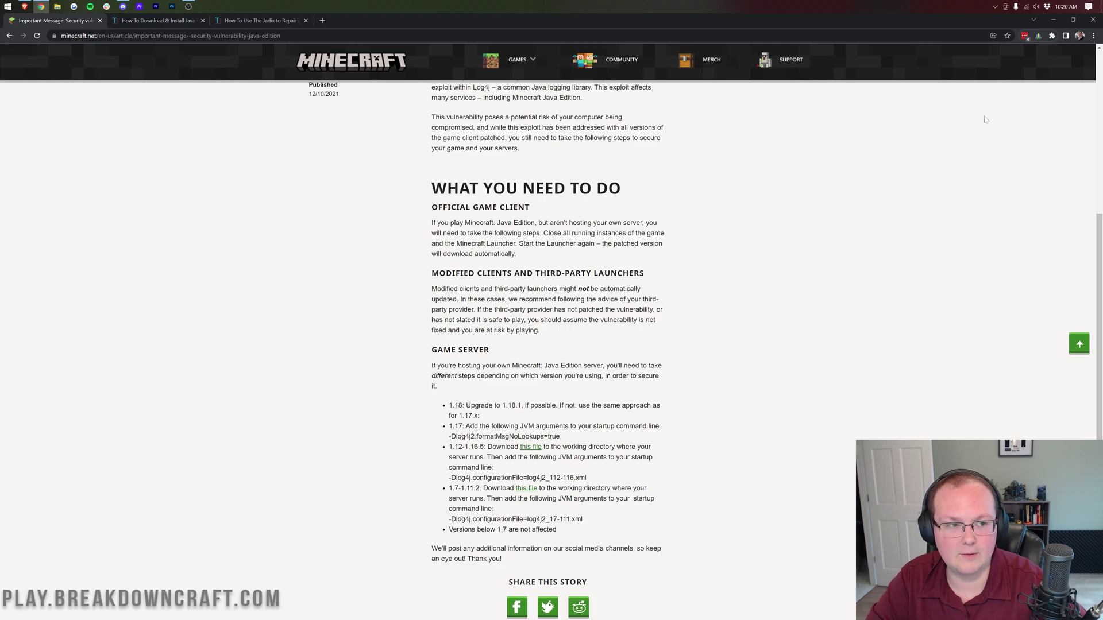
Start the Minecraft Launcher from the Windows search and close it again
click(1056, 18)
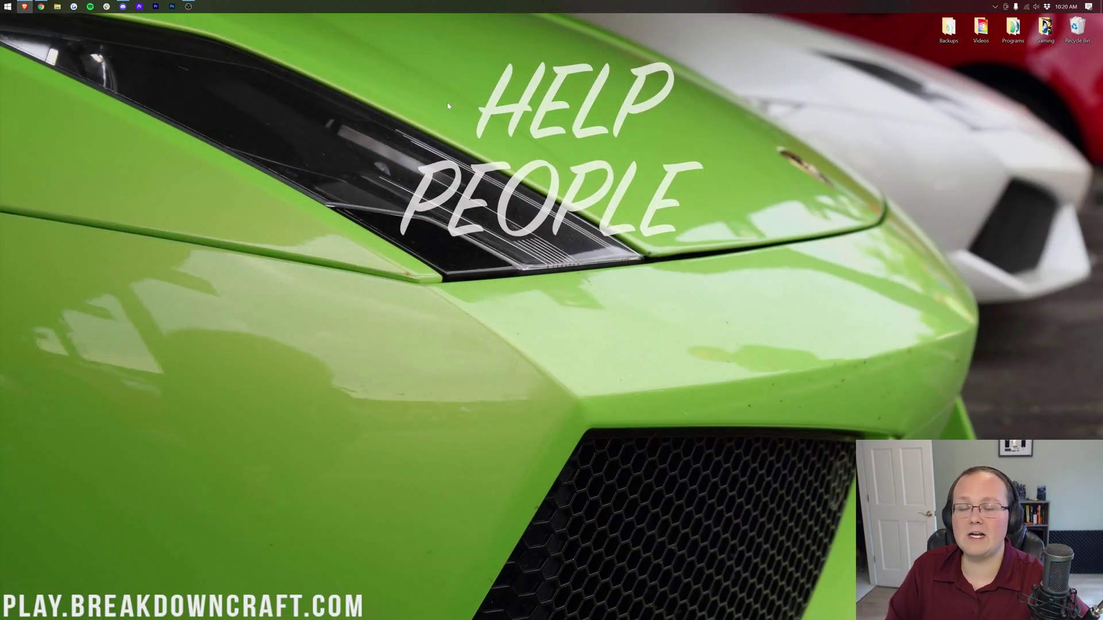
click(2, 3)
text(minecraft)
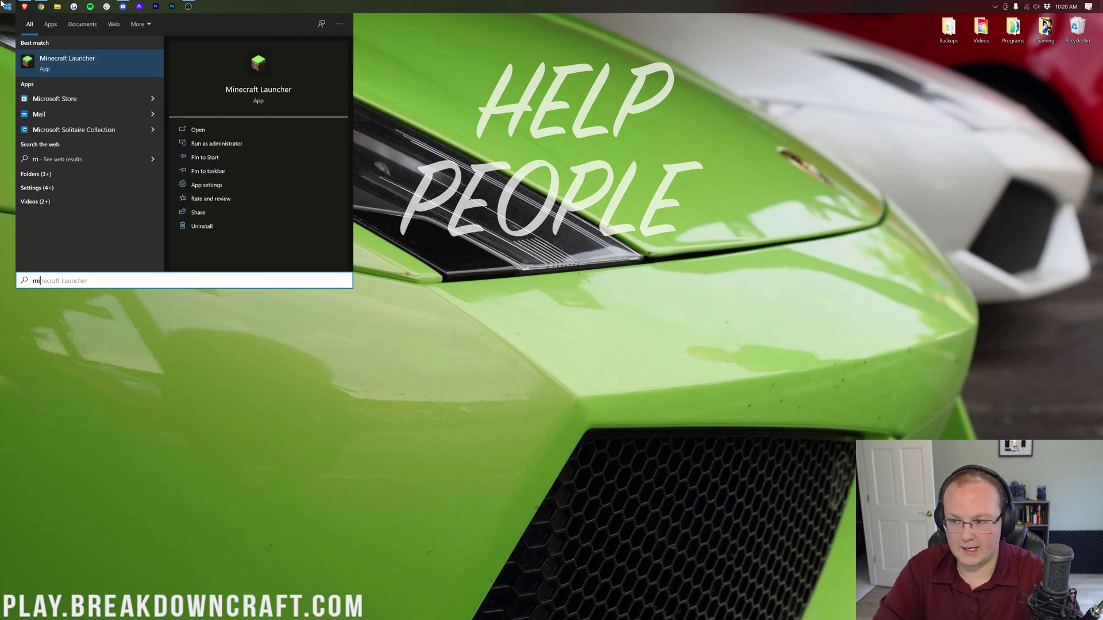
click(59, 64)
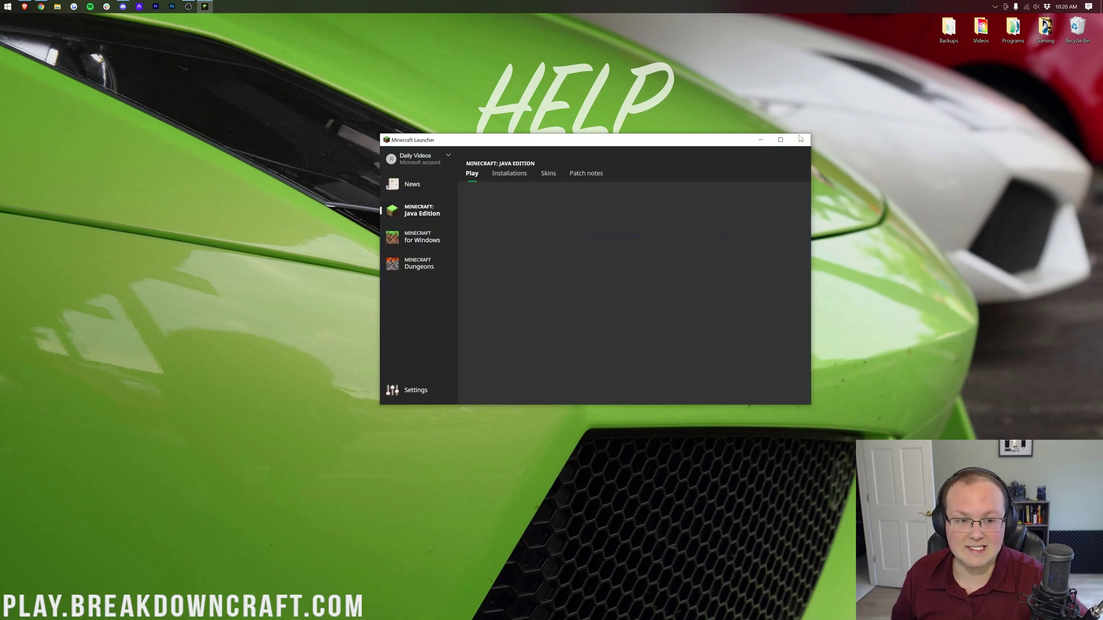
click(800, 140)
Open the Microsoft Store from the Windows search
click(4, 6)
text(microsoft store)
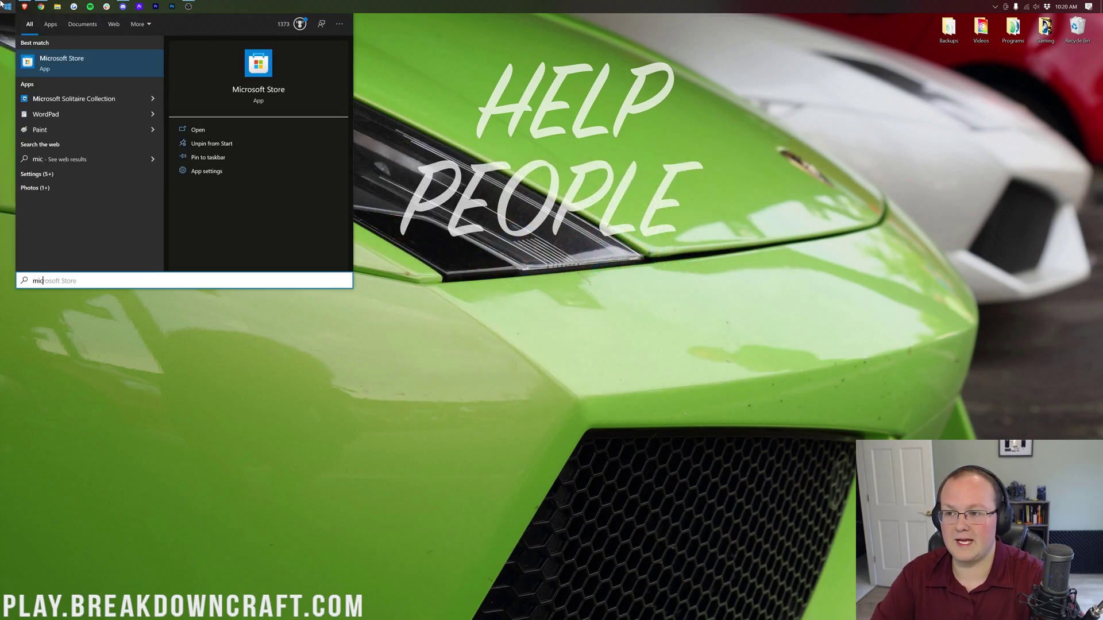
click(73, 54)
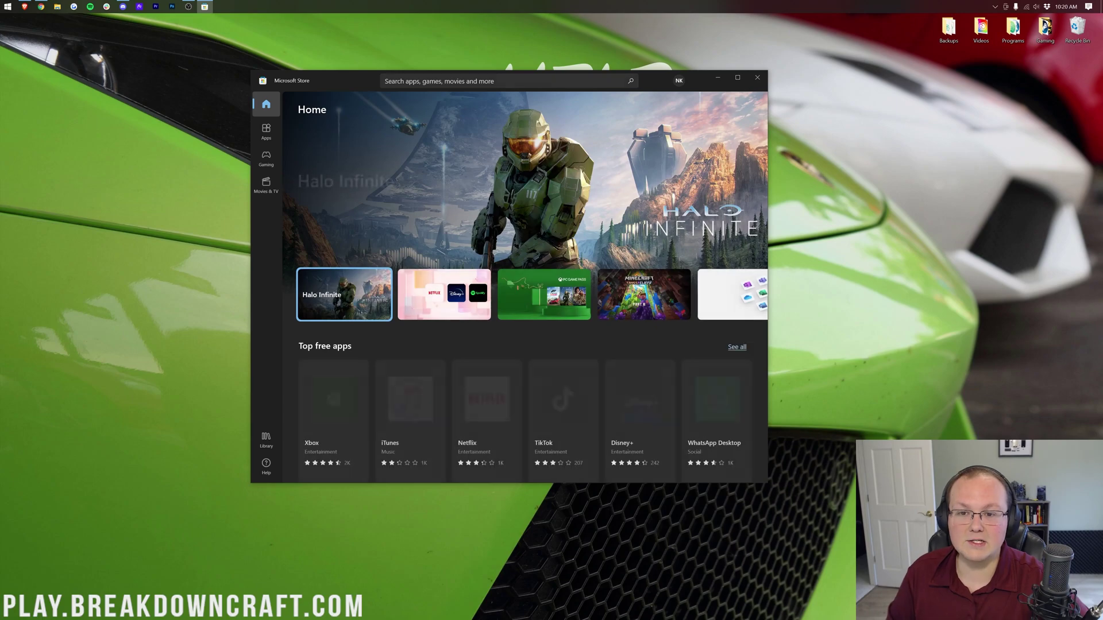
Search the Microsoft Store for "minecraft launcher" and open the Minecraft Launcher's store page
click(439, 81)
text(minecraft l)
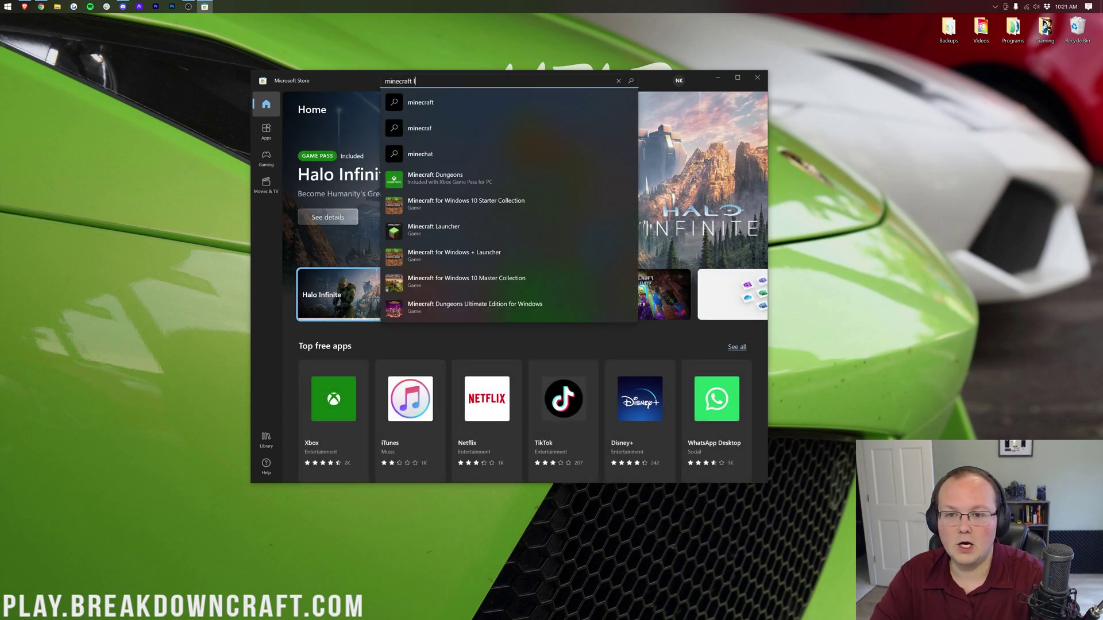
text(auncer)
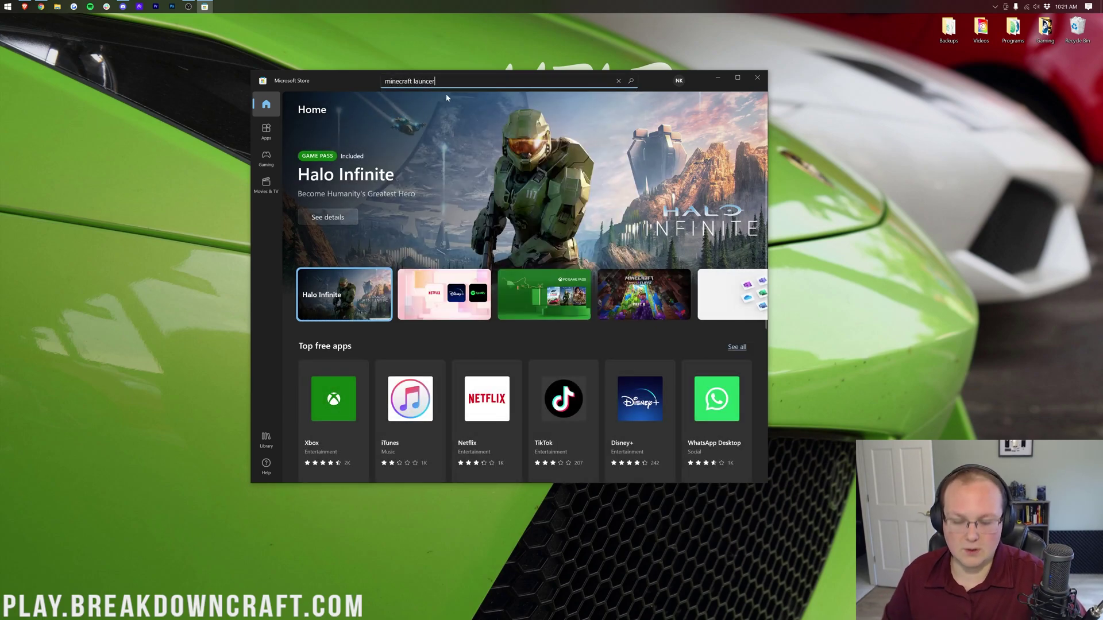
key(BackSpace)
key(BackSpace)
text(her)
click(446, 125)
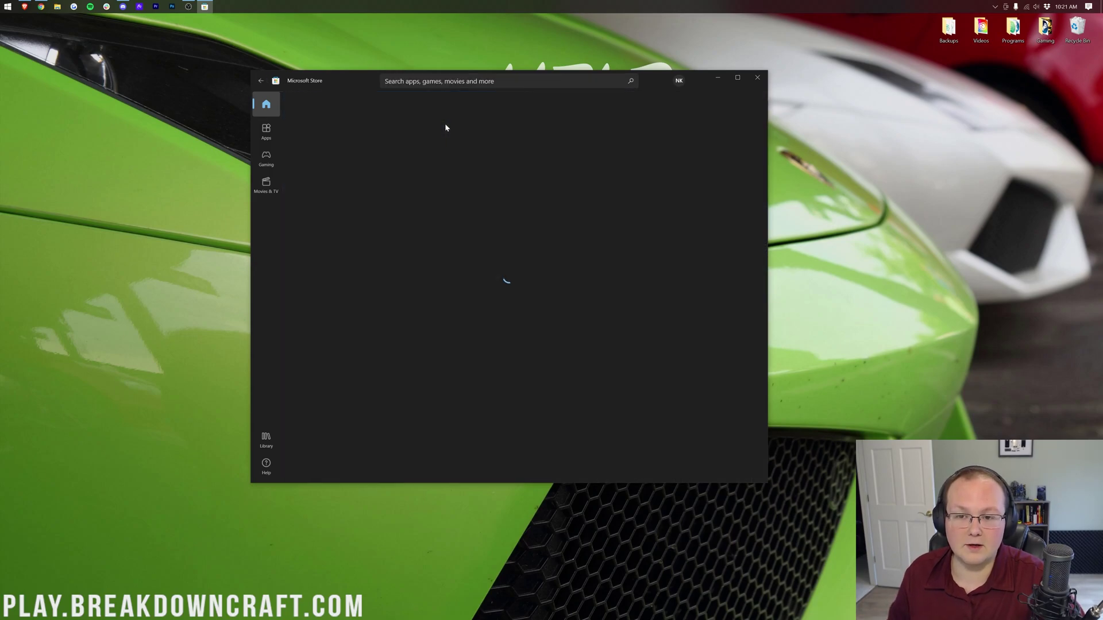
Start the Minecraft Launcher from its store page and close the Microsoft Store
scroll(445, 238, down, 5)
scroll(510, 203, up, 1)
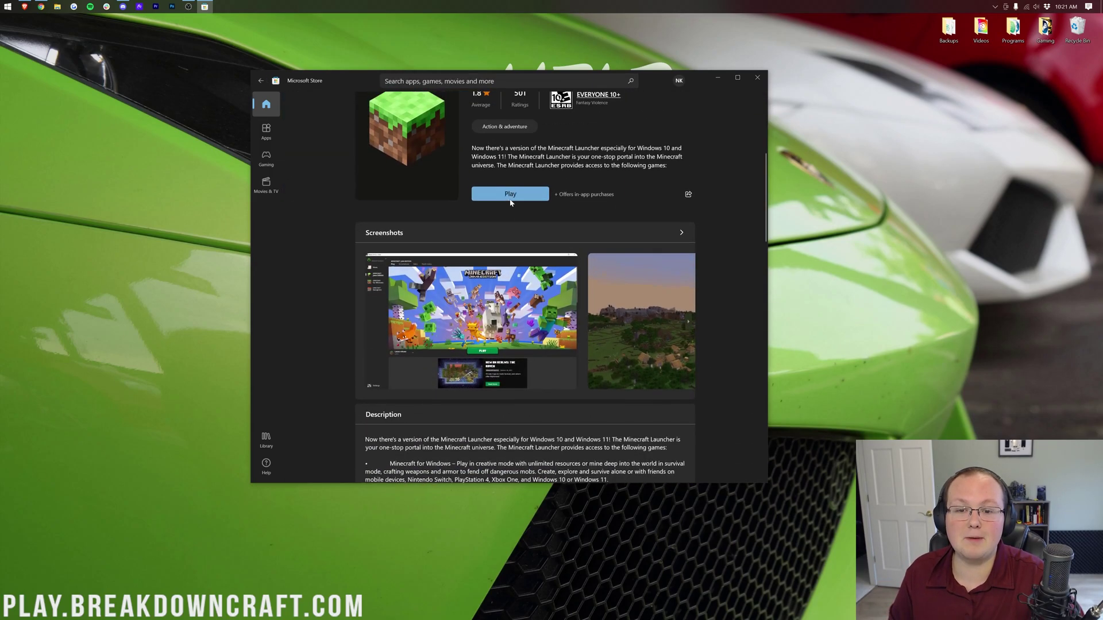
click(522, 198)
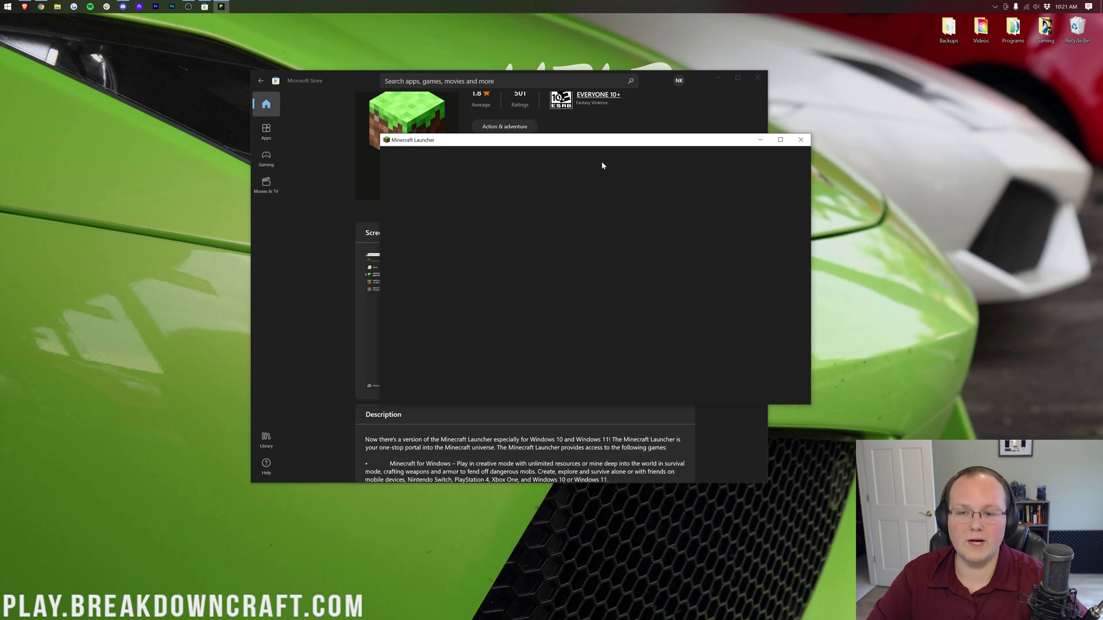
click(758, 80)
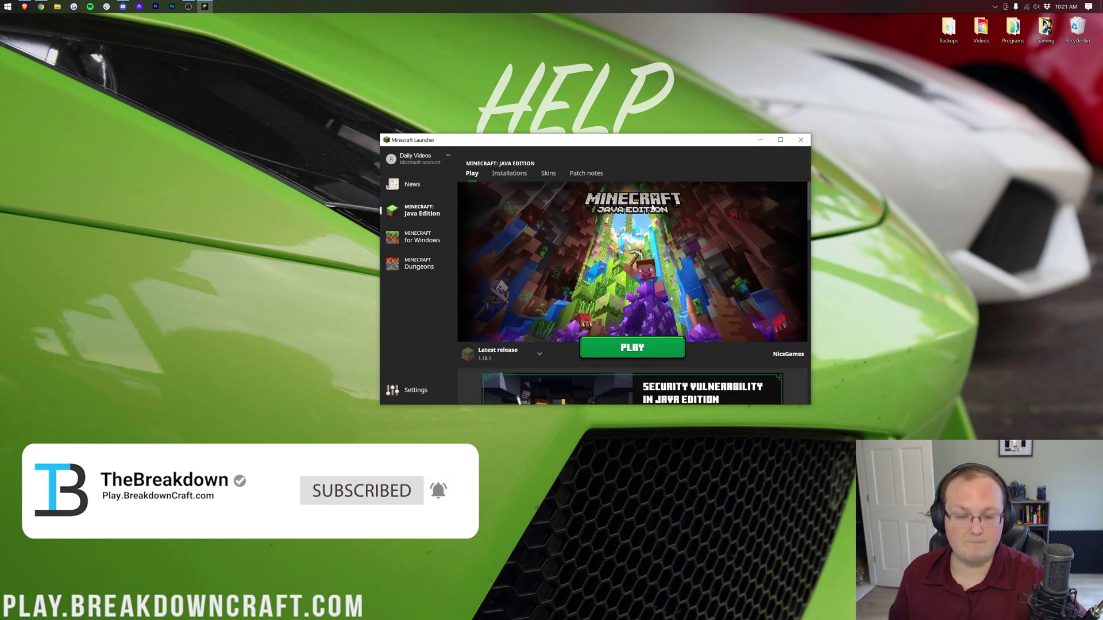
Choose Latest release 1.18.1 as the Java Edition version to play and show the launcher's list of installations
click(506, 353)
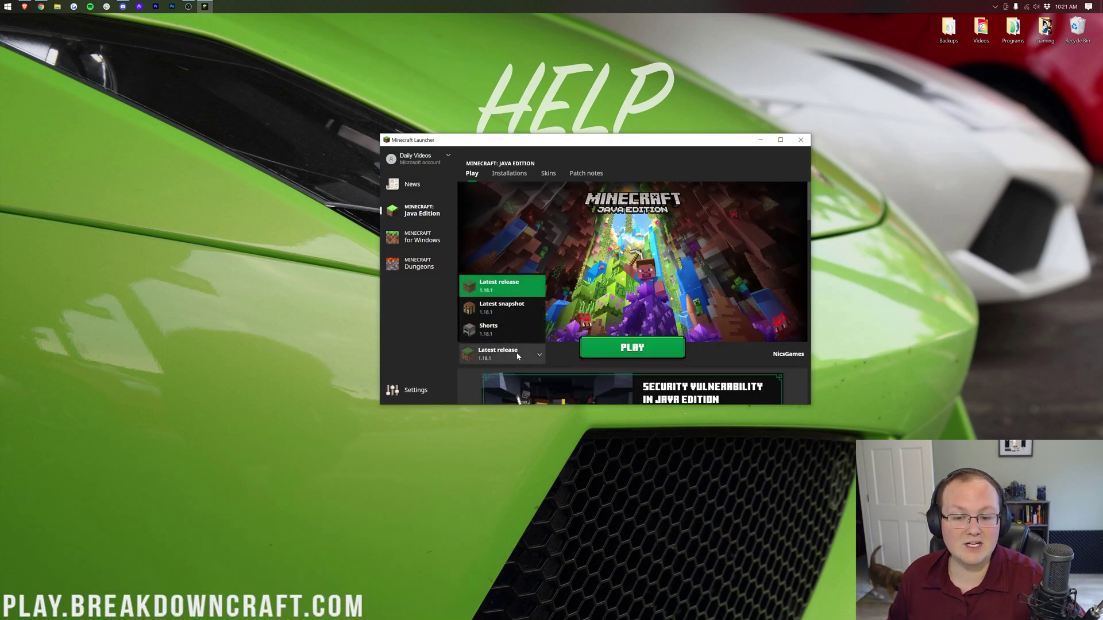
click(508, 284)
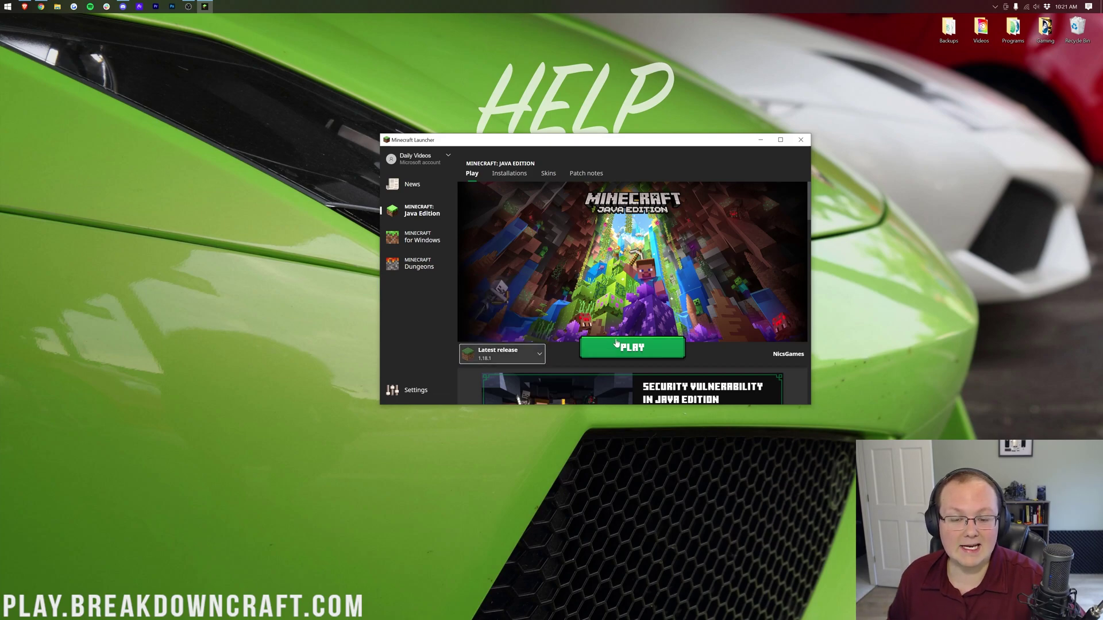
click(509, 173)
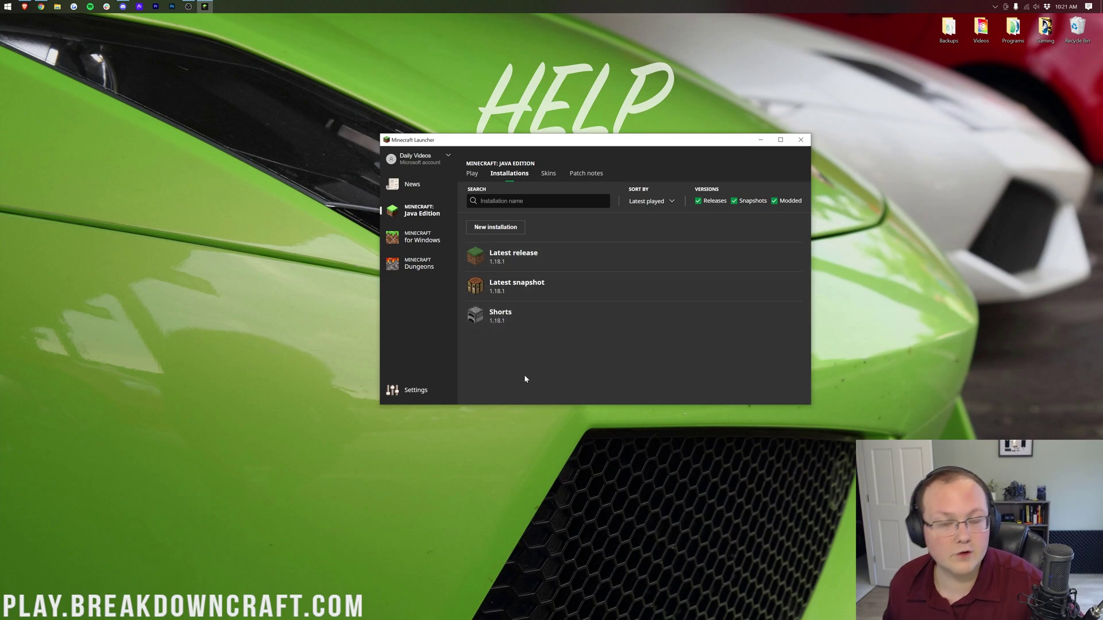
Return to the Minecraft security article in Chrome and read the guidance on the official client and on modified clients and third-party launchers
key(alt+Tab)
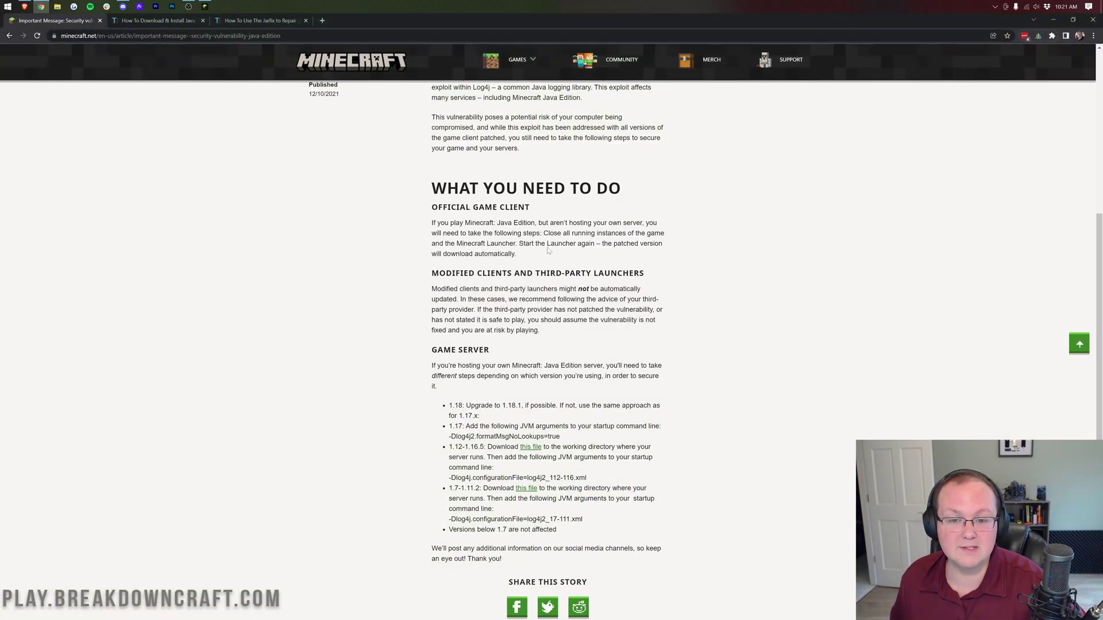
drag(542, 253, 602, 243)
click(578, 265)
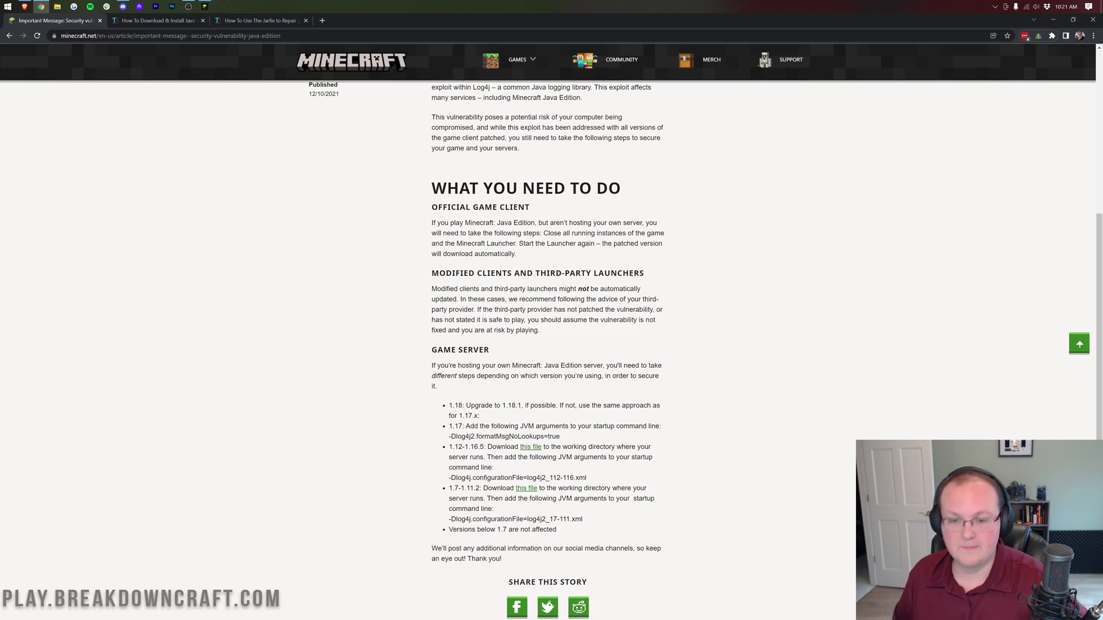
drag(432, 273, 488, 273)
click(475, 286)
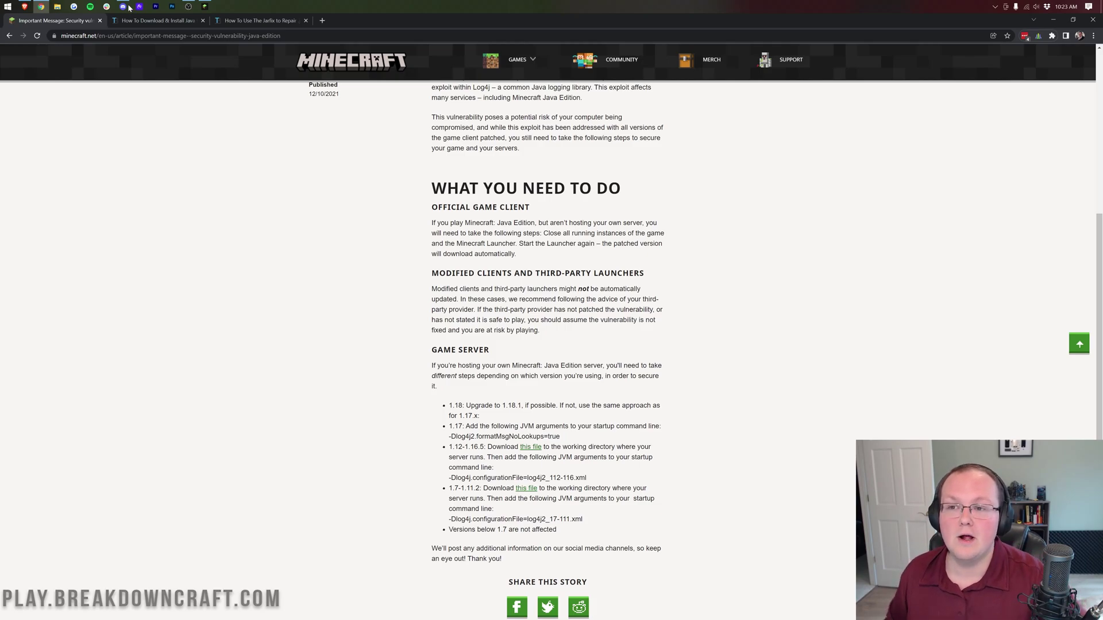
click(205, 7)
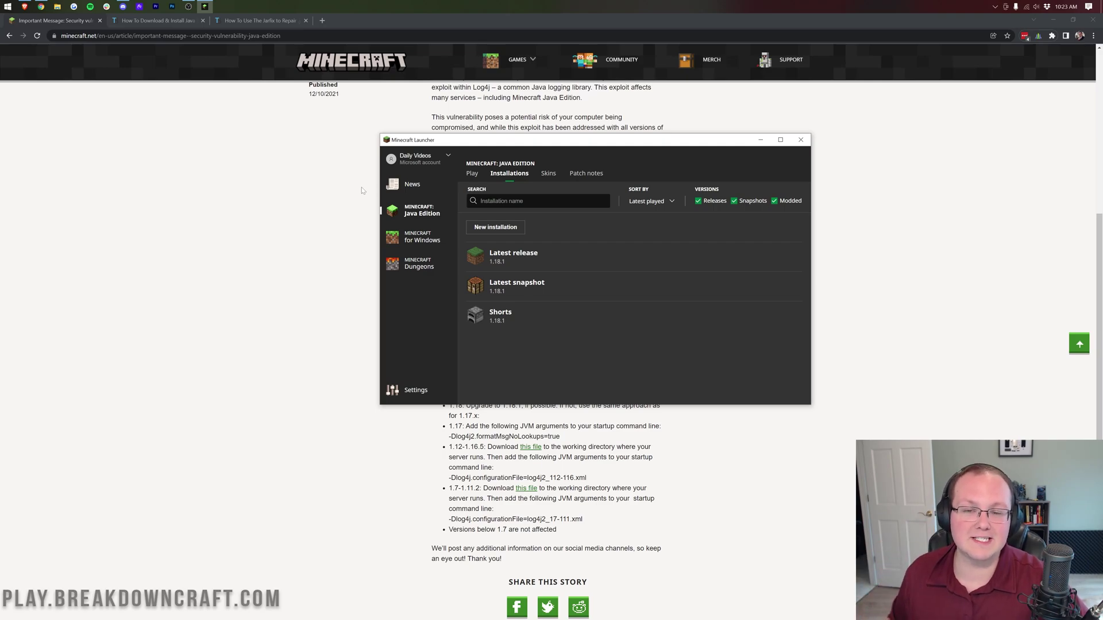
click(189, 394)
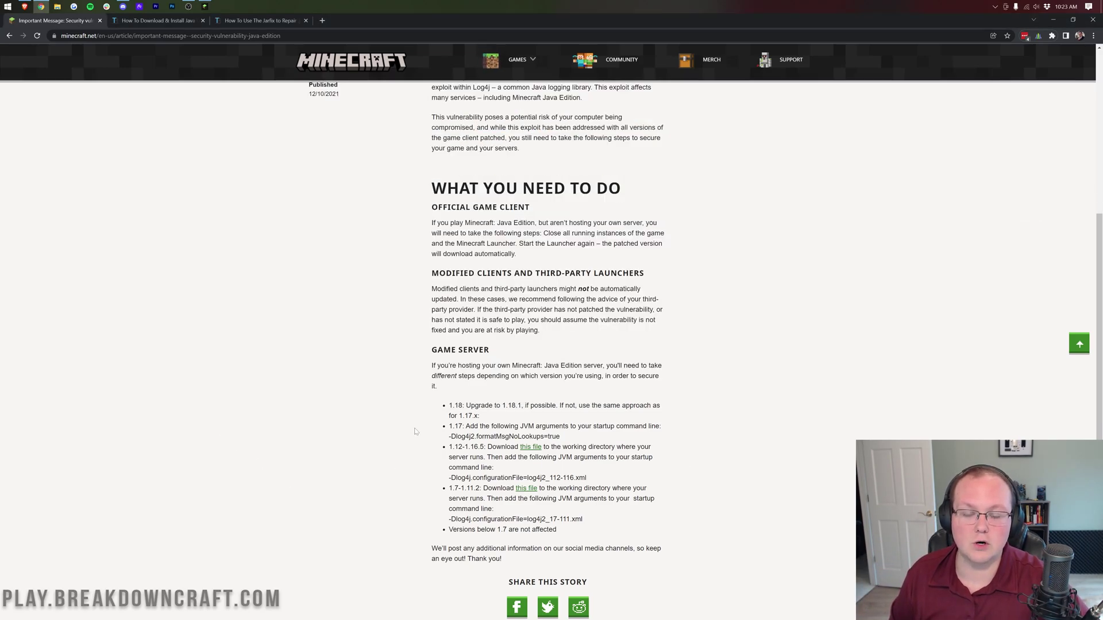
Read the article's Game Server section, focusing on the instruction for servers running 1.18
scroll(530, 387, down, 3)
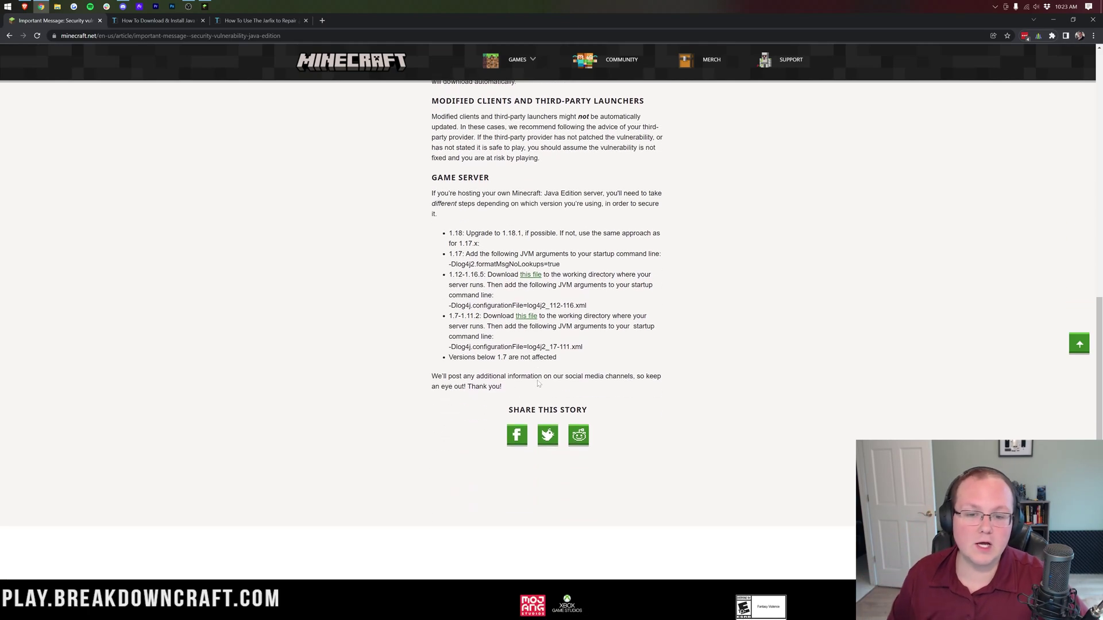
drag(432, 193, 661, 386)
click(655, 345)
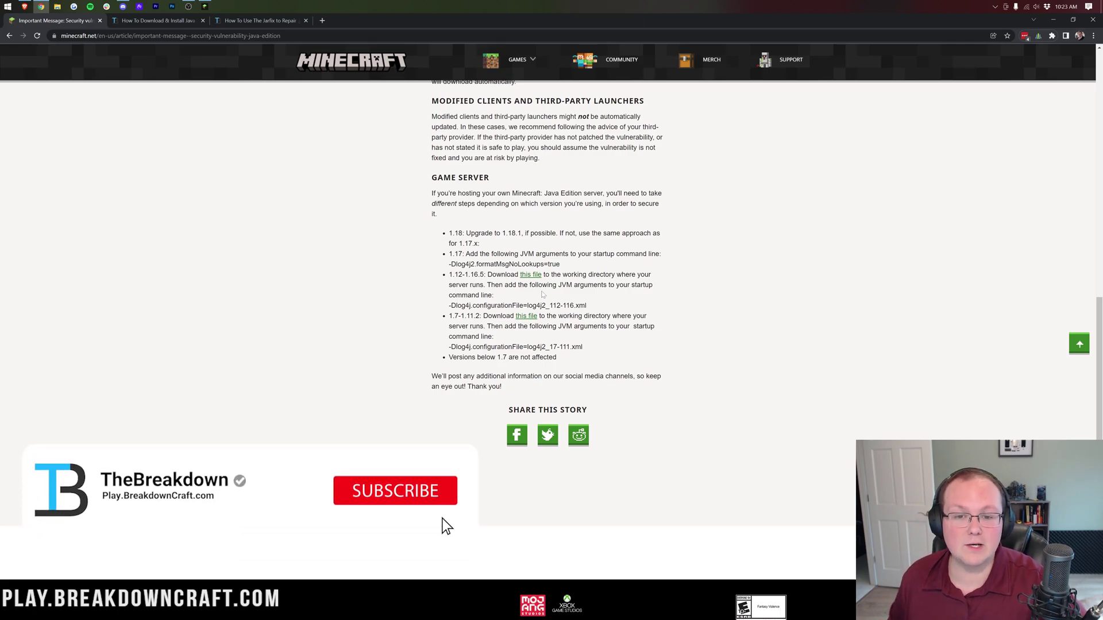
scroll(544, 298, up, 2)
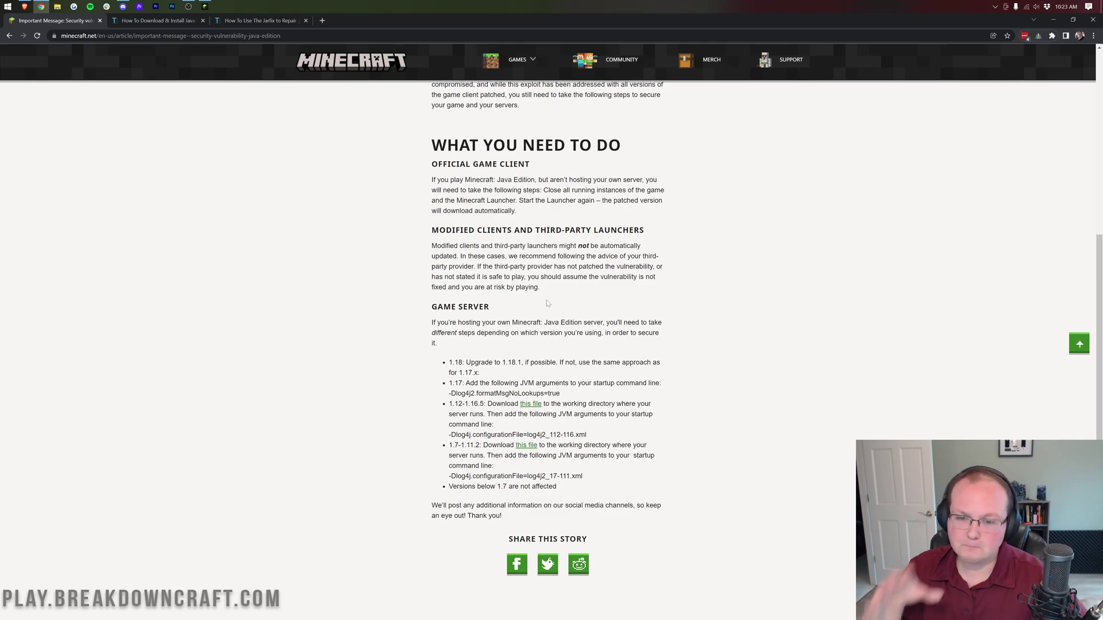
scroll(517, 231, down, 2)
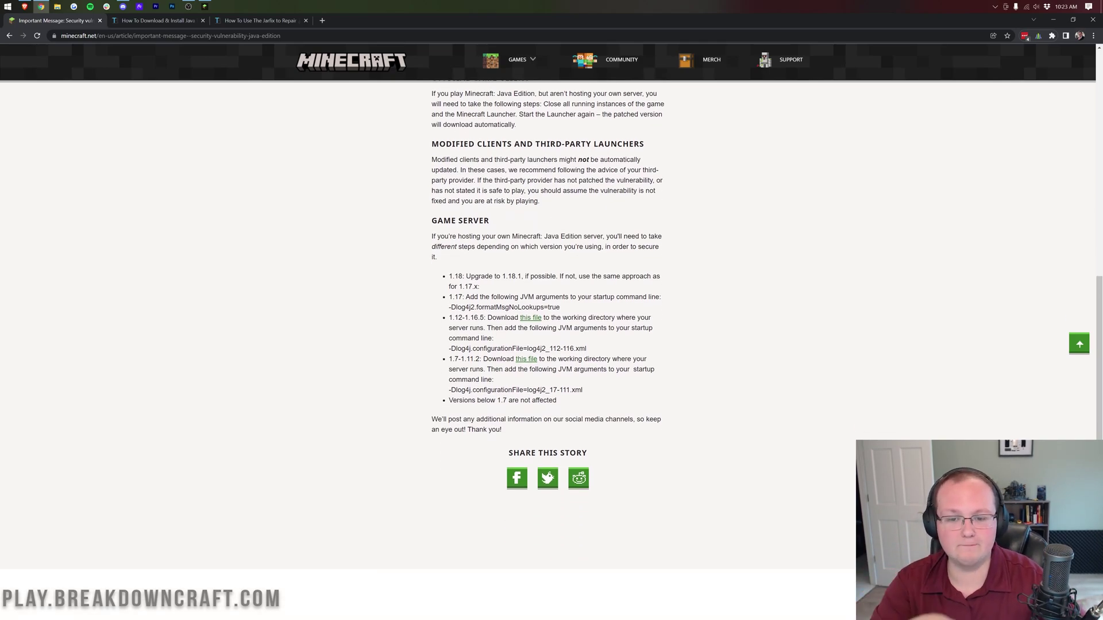
drag(449, 276, 476, 276)
click(476, 276)
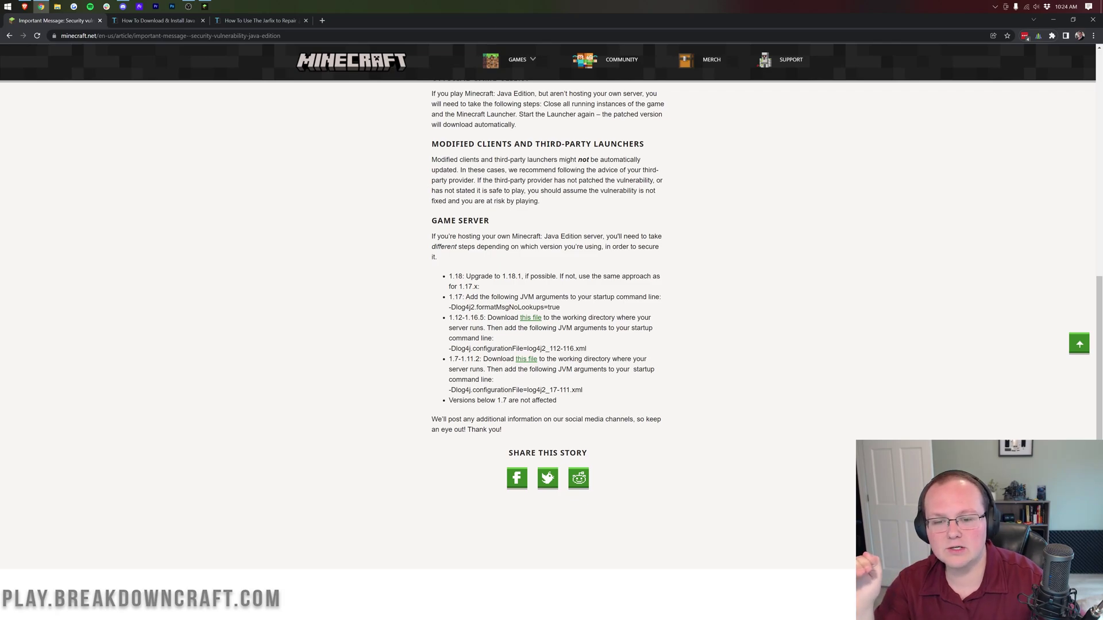
drag(466, 276, 522, 276)
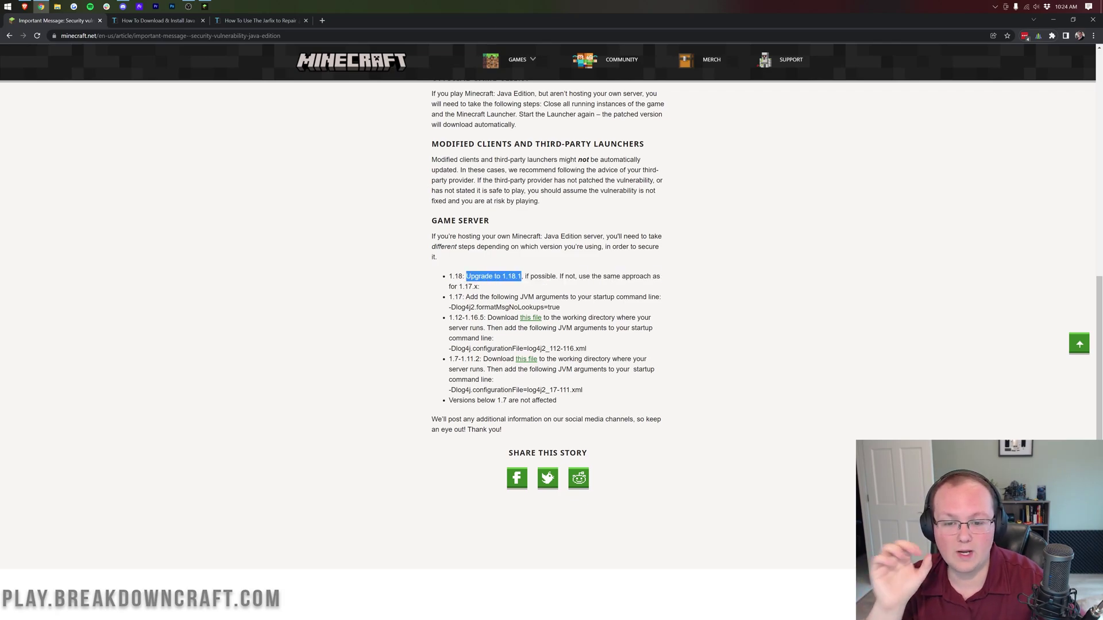
click(522, 276)
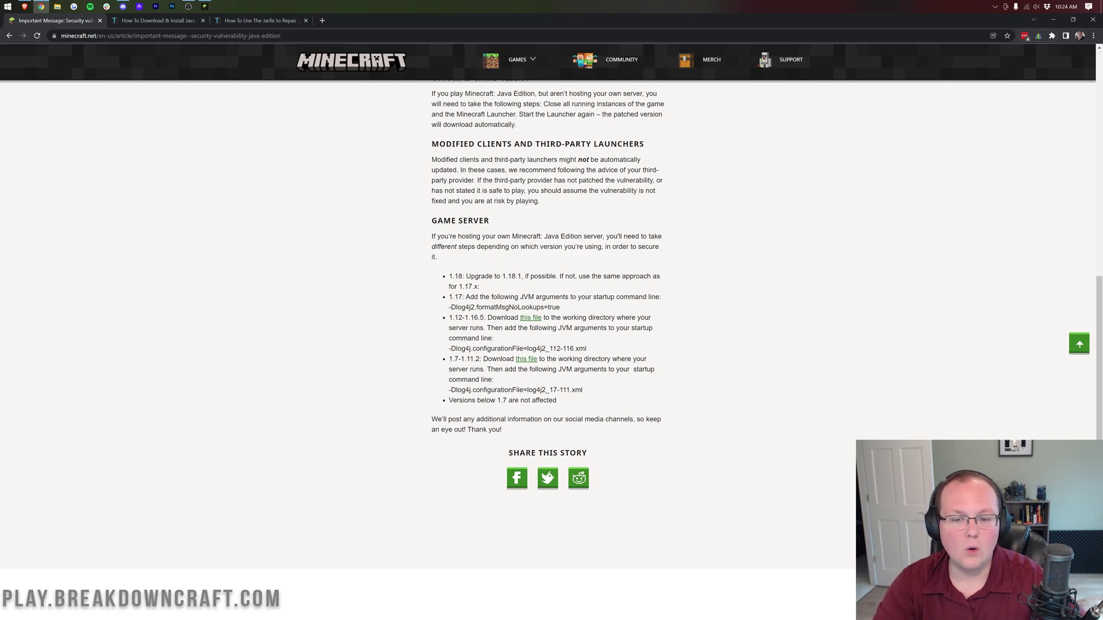
Read the server instructions for versions 1.17 and 1.12-1.16.5, including the configuration file download and its JVM argument
drag(464, 297, 571, 297)
click(570, 297)
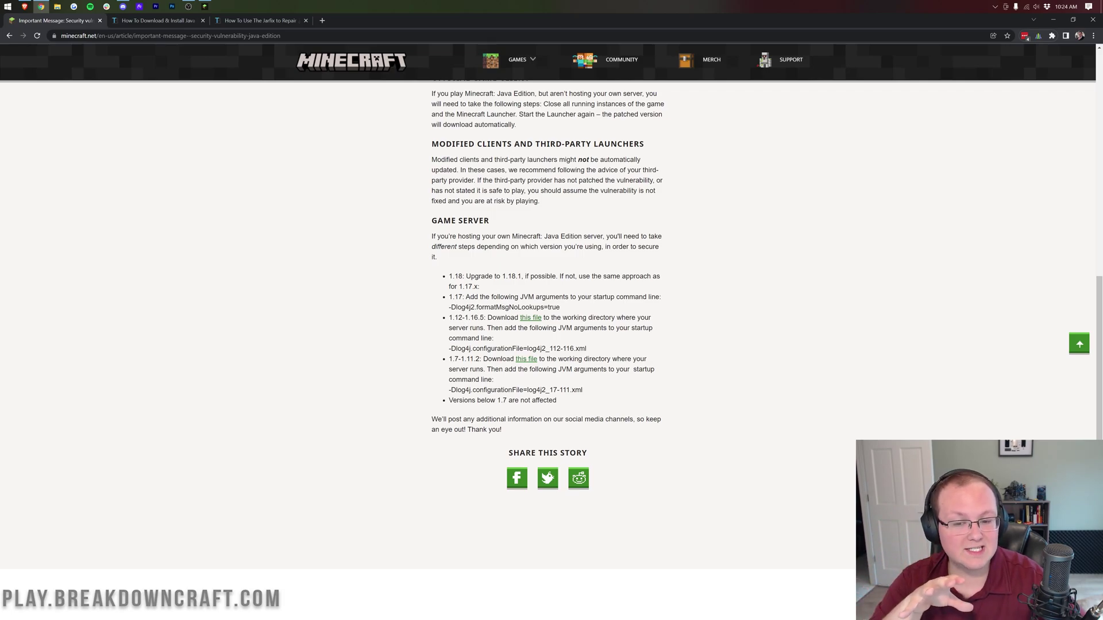
drag(551, 318, 632, 318)
click(632, 318)
drag(587, 348, 449, 350)
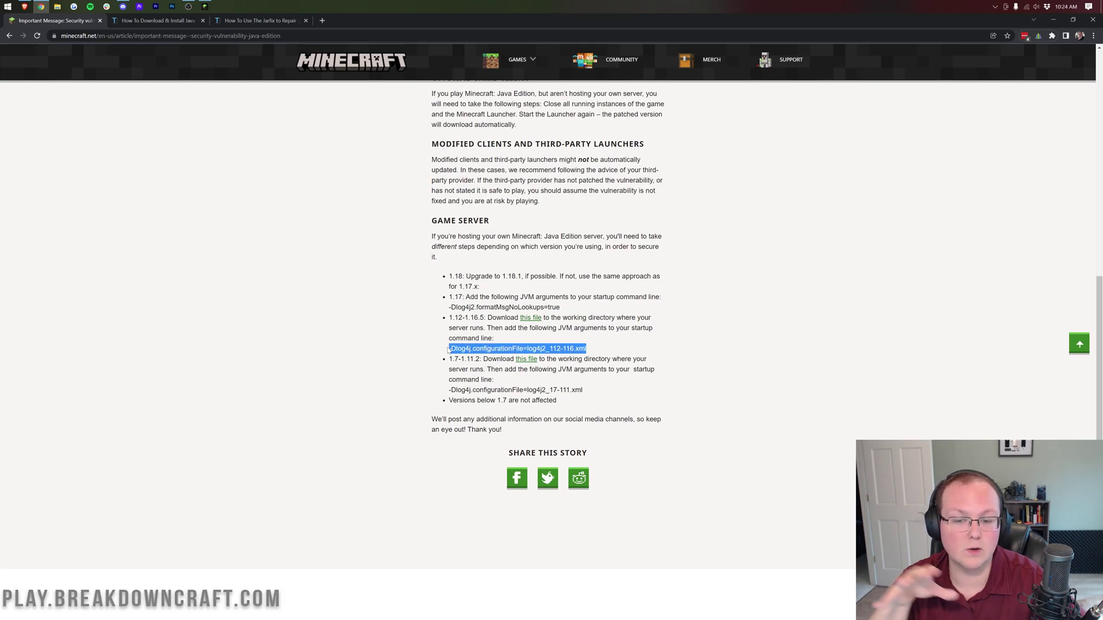
click(538, 336)
Examine the server instructions for versions 1.7-1.11.2, and review those for 1.12-1.16.5 and the recommended 1.18.1 upgrade
drag(448, 359, 481, 359)
click(481, 359)
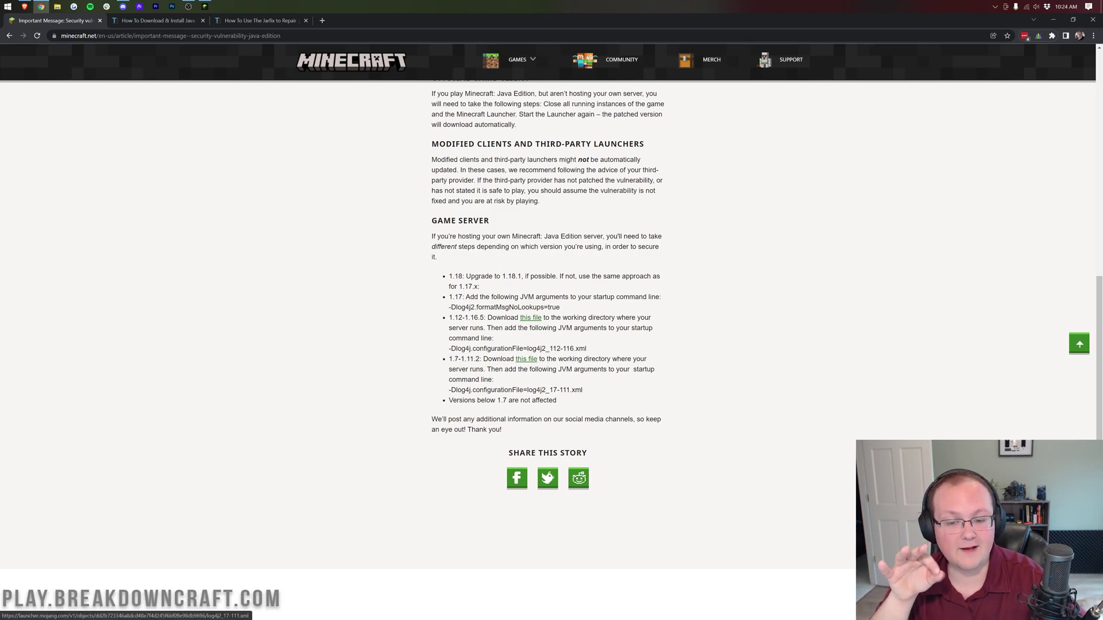
drag(452, 380, 550, 391)
click(451, 359)
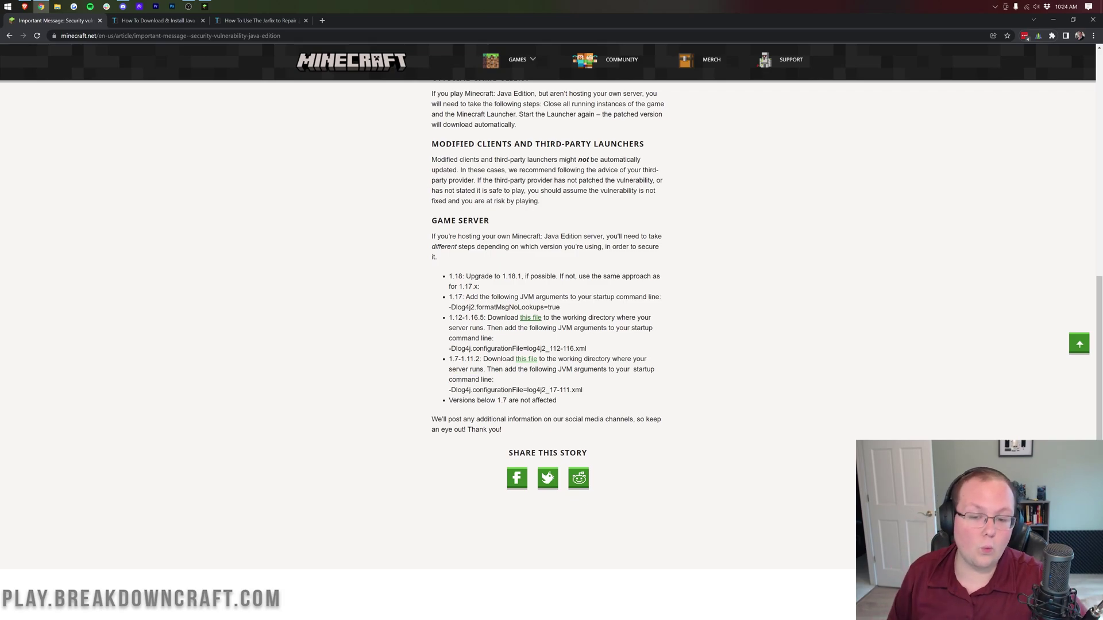
drag(452, 359, 481, 359)
click(475, 359)
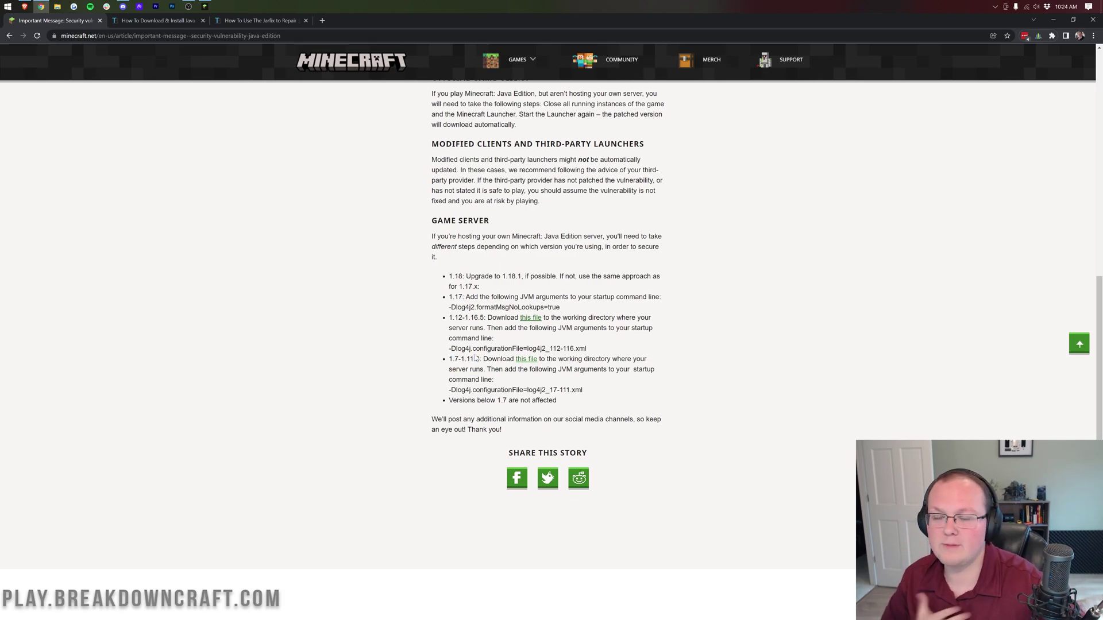
drag(448, 317, 479, 318)
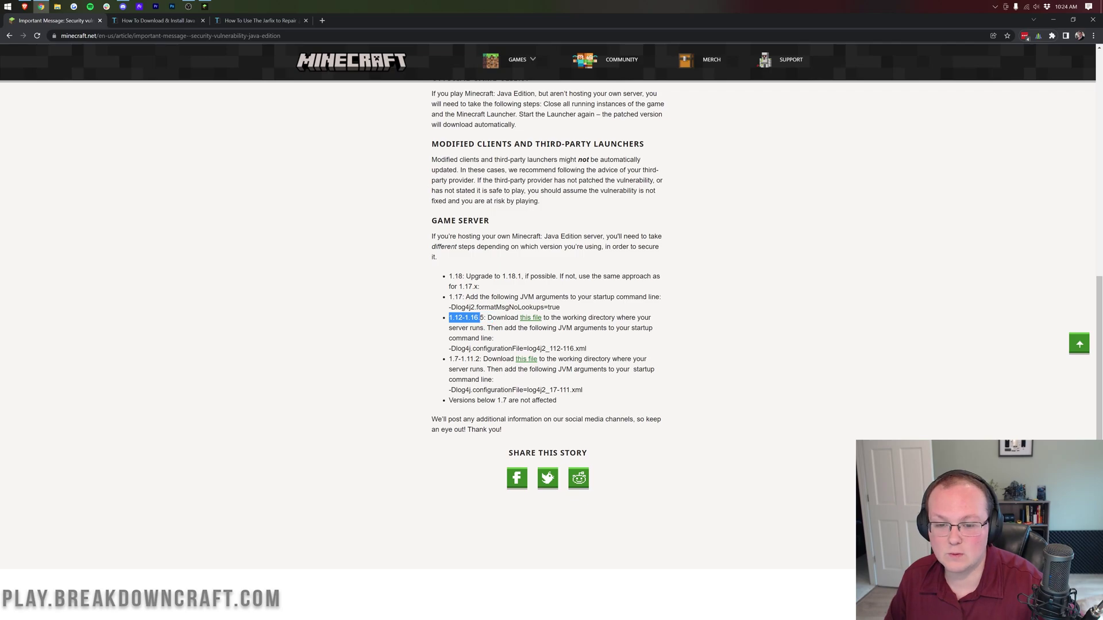
click(510, 363)
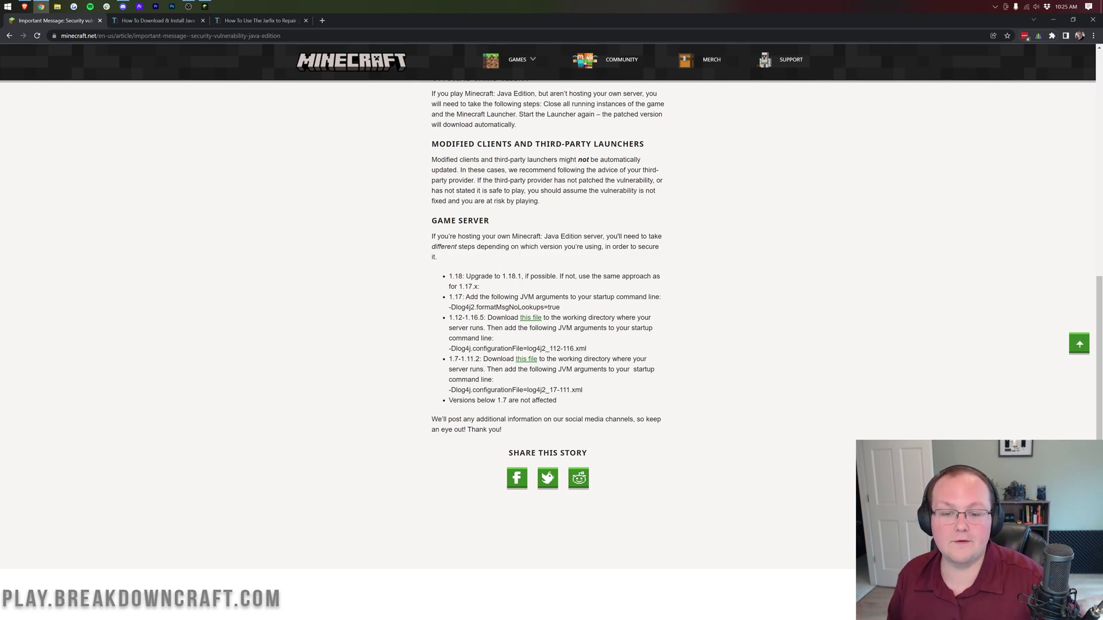
drag(481, 317, 500, 340)
click(505, 343)
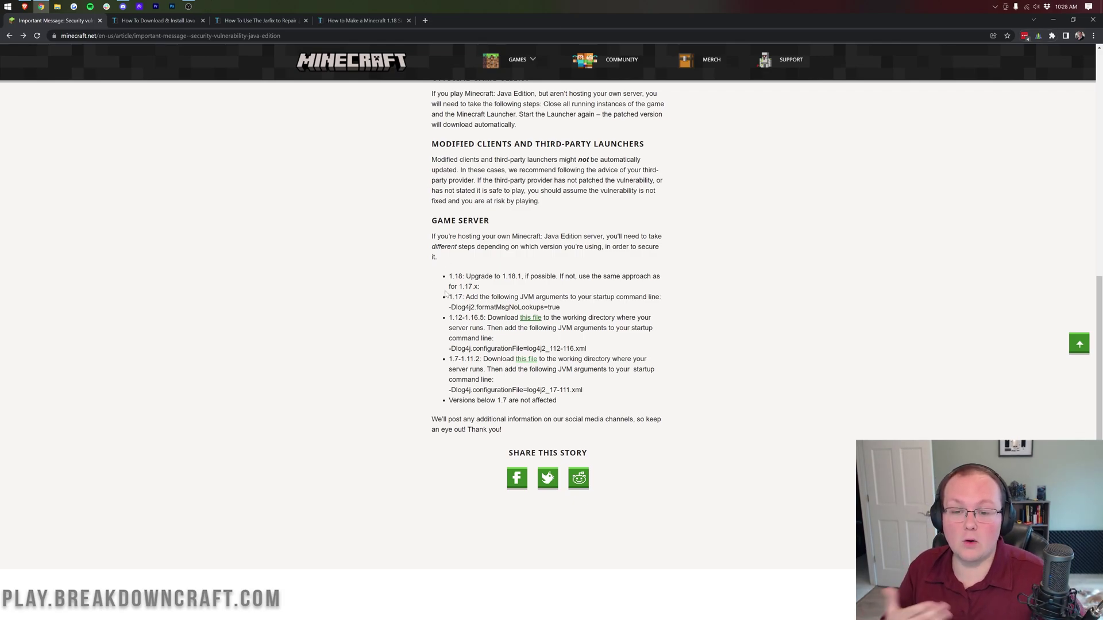
drag(502, 277, 521, 276)
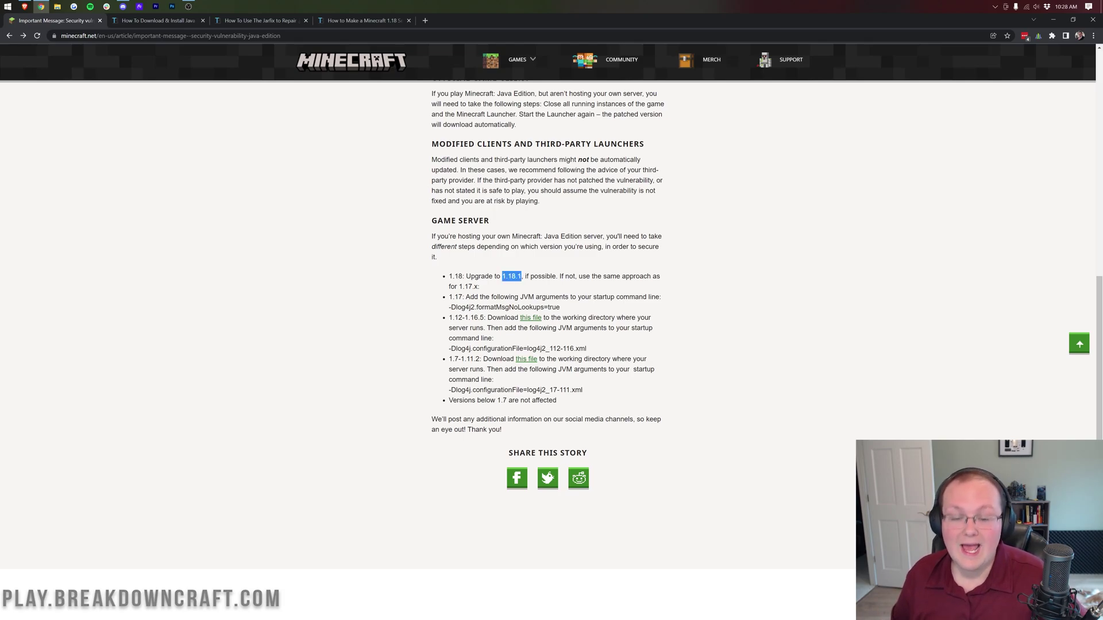
click(516, 289)
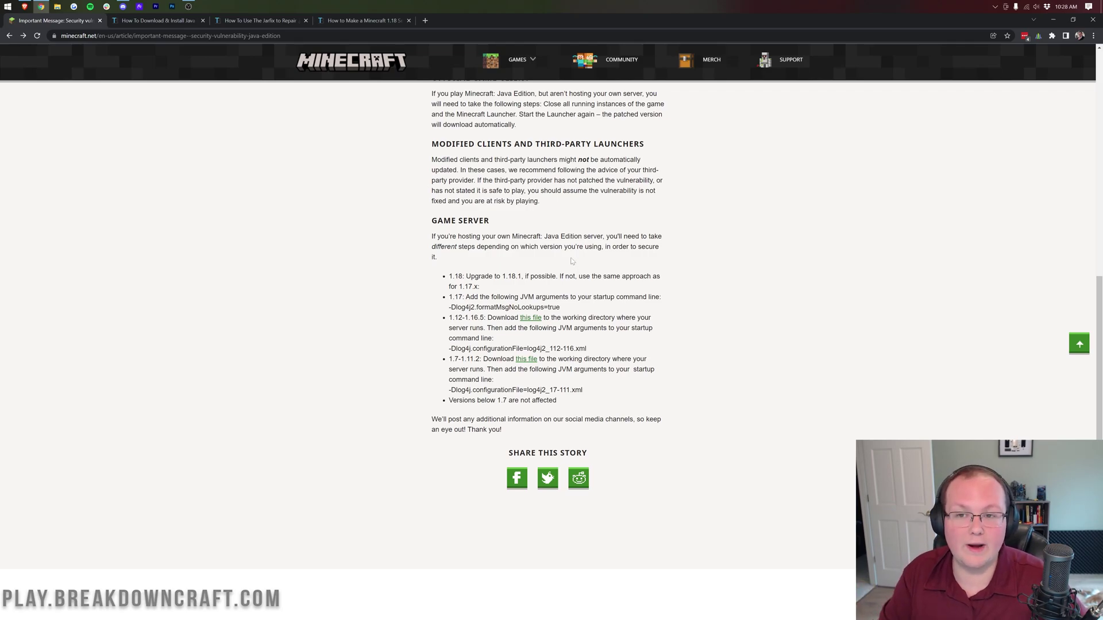
Download minecraft_server.1.18.1.jar from the official server page linked in the "How to Make a Minecraft 1.18 Server" tutorial
click(373, 22)
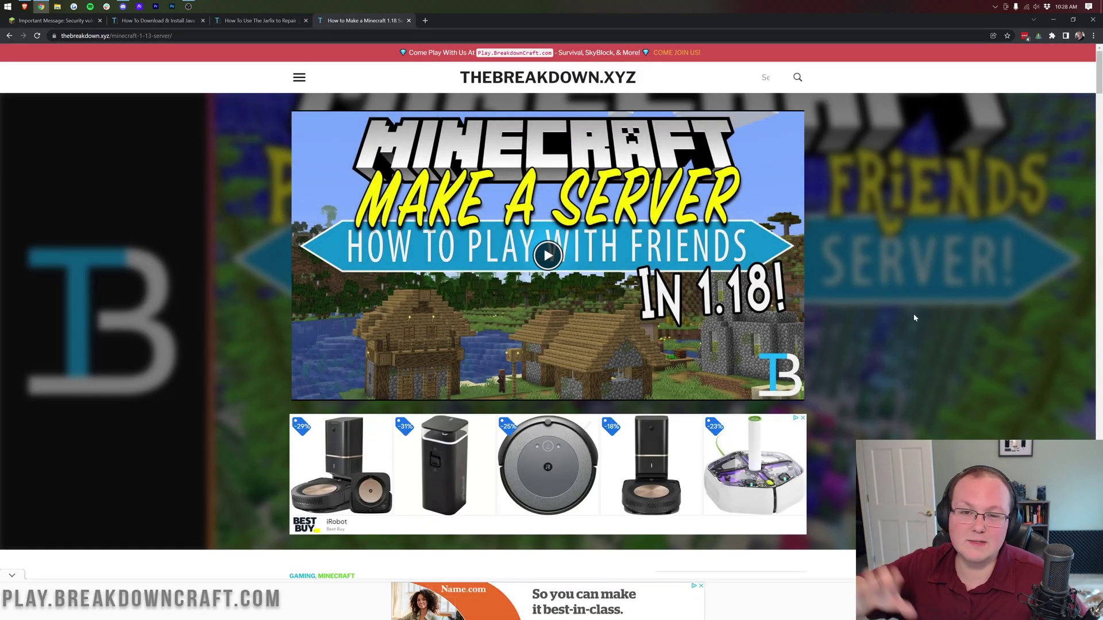
scroll(915, 318, down, 10)
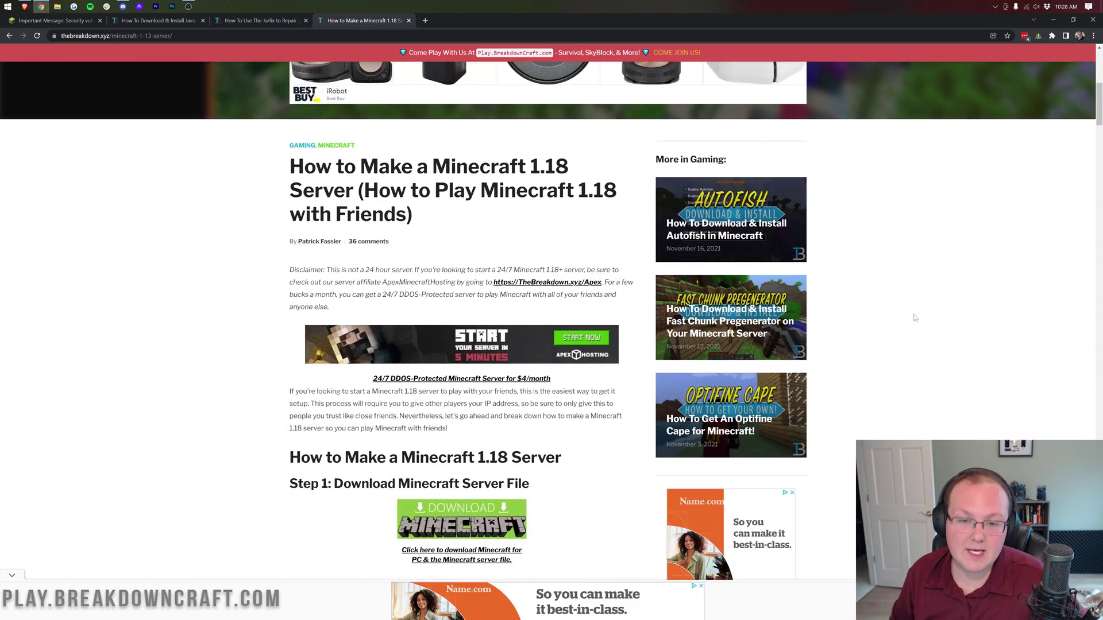
click(433, 359)
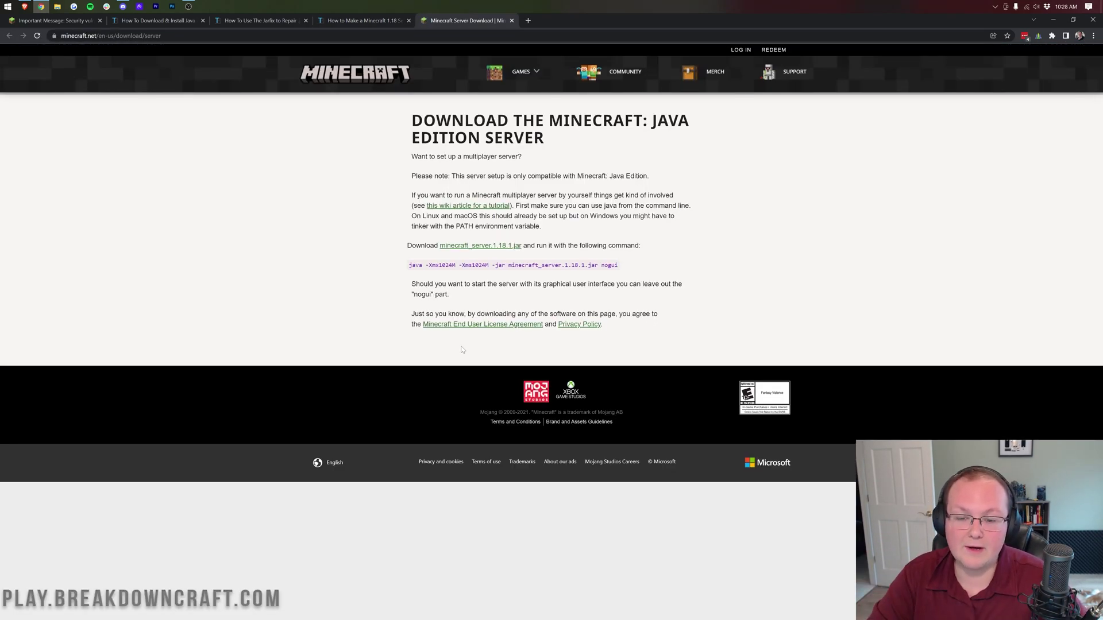
click(508, 249)
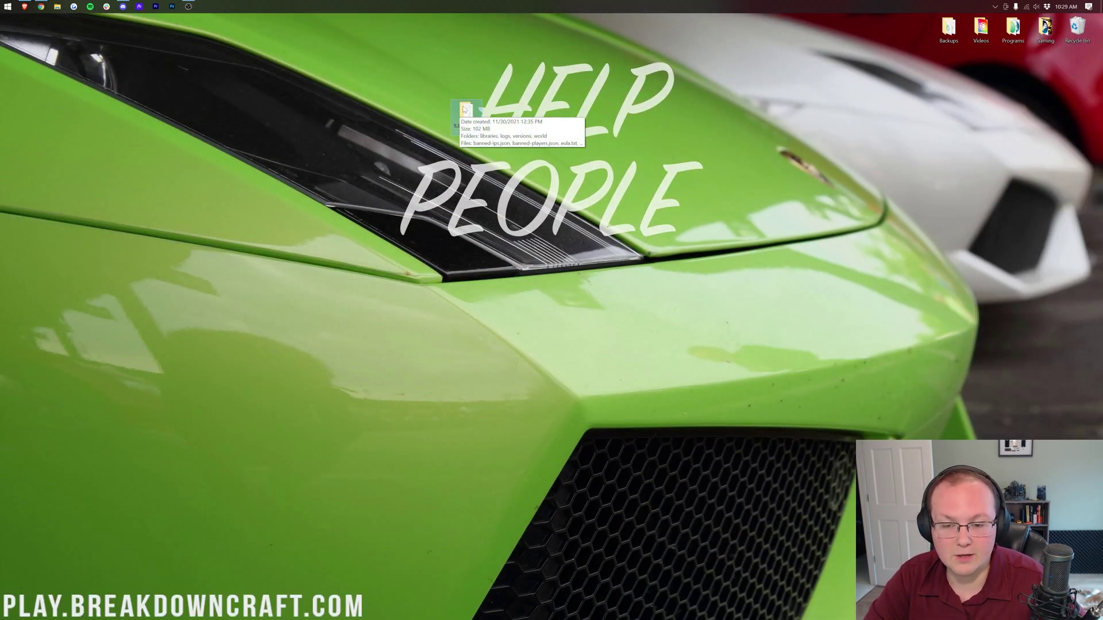
Back up the 1.18 Vanilla Server folder by making a copy of it on the desktop, placed apart from the original
right_click(465, 114)
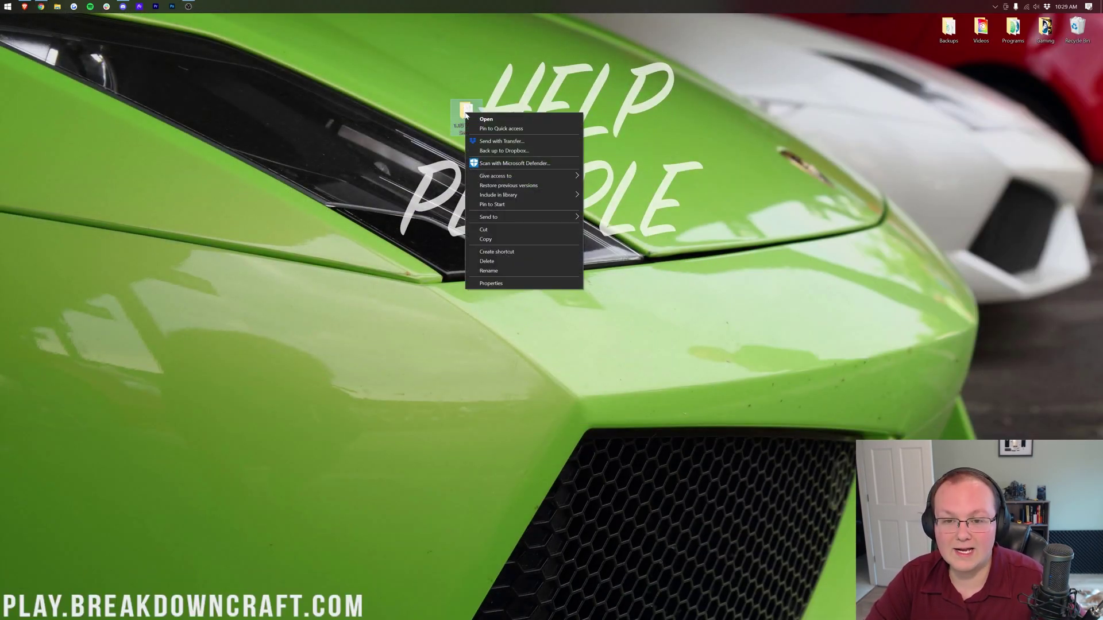
click(488, 239)
right_click(297, 218)
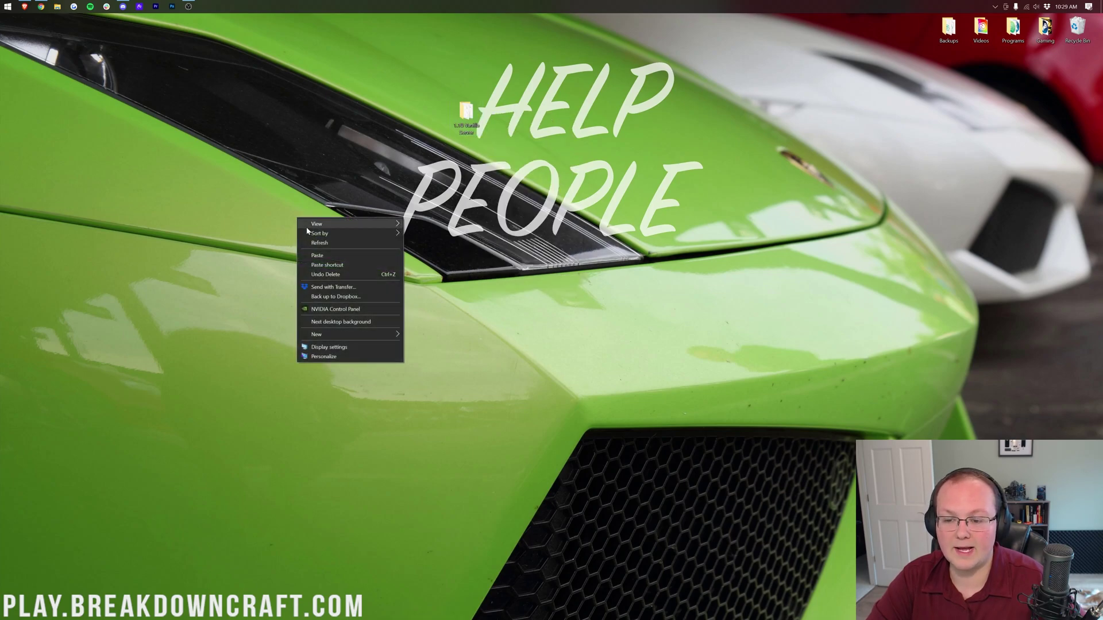
click(331, 256)
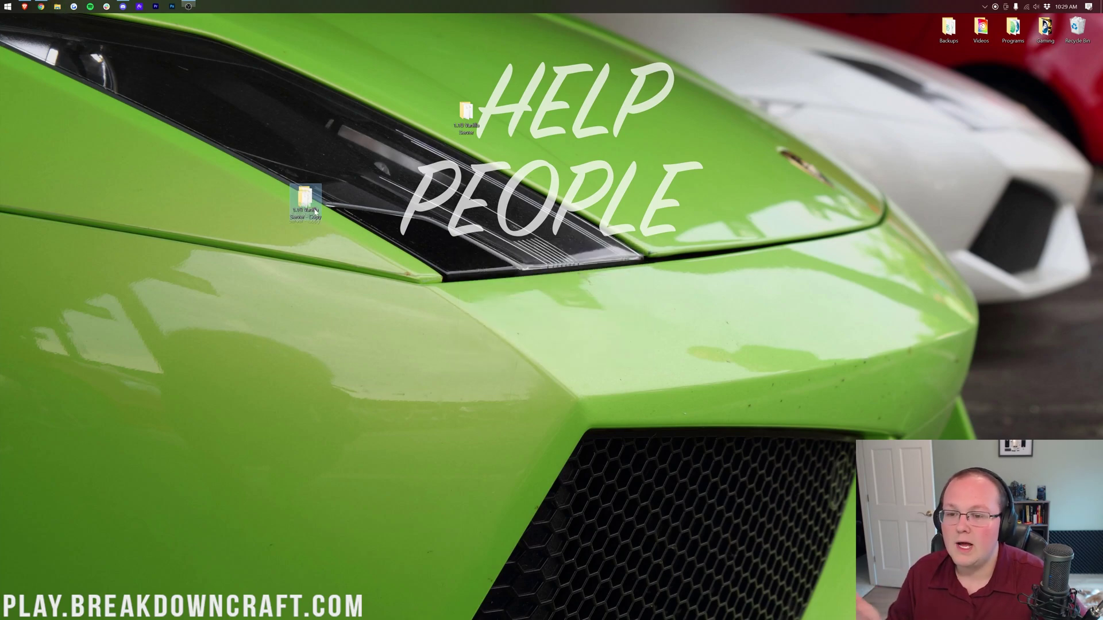
drag(317, 204, 315, 322)
drag(399, 378, 374, 328)
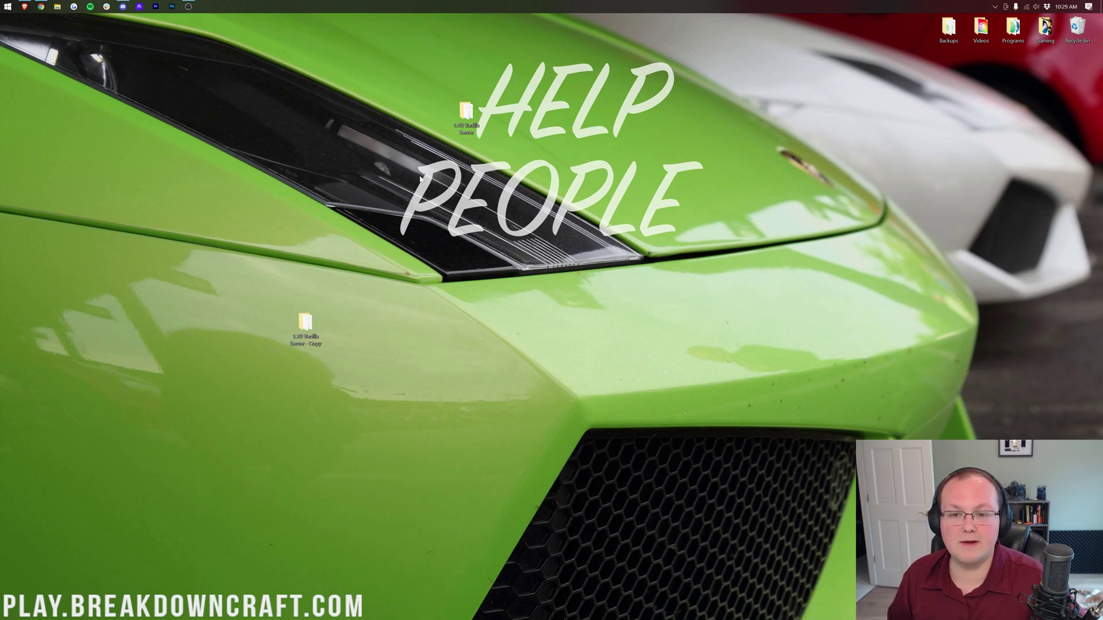
Delete the old server.jar from the original 1.18 Vanilla Server folder
double_click(467, 116)
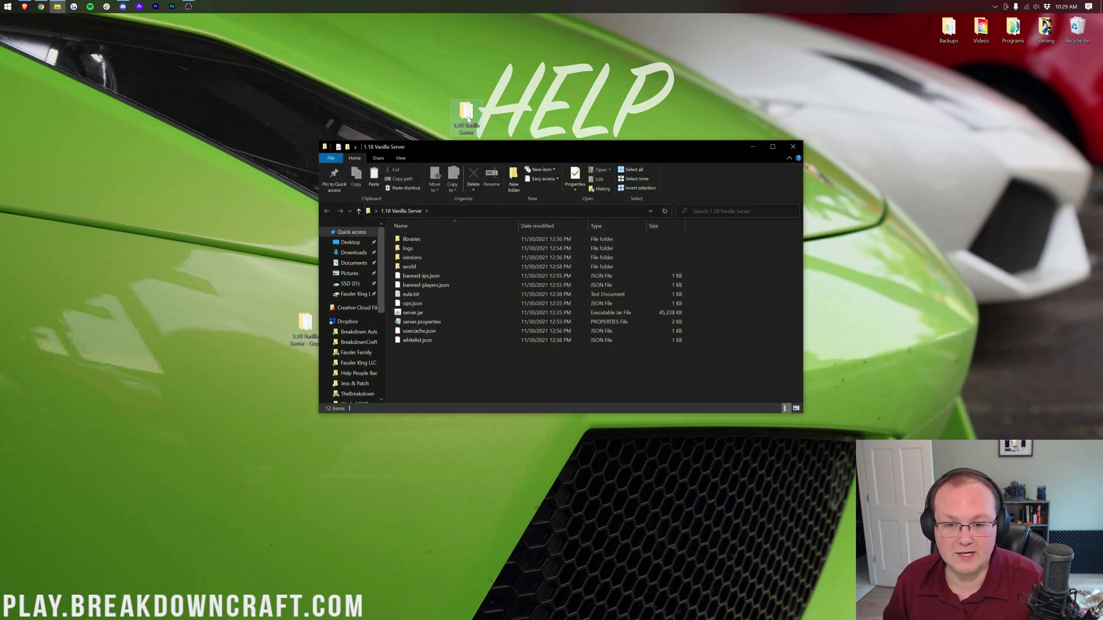
right_click(421, 312)
click(454, 449)
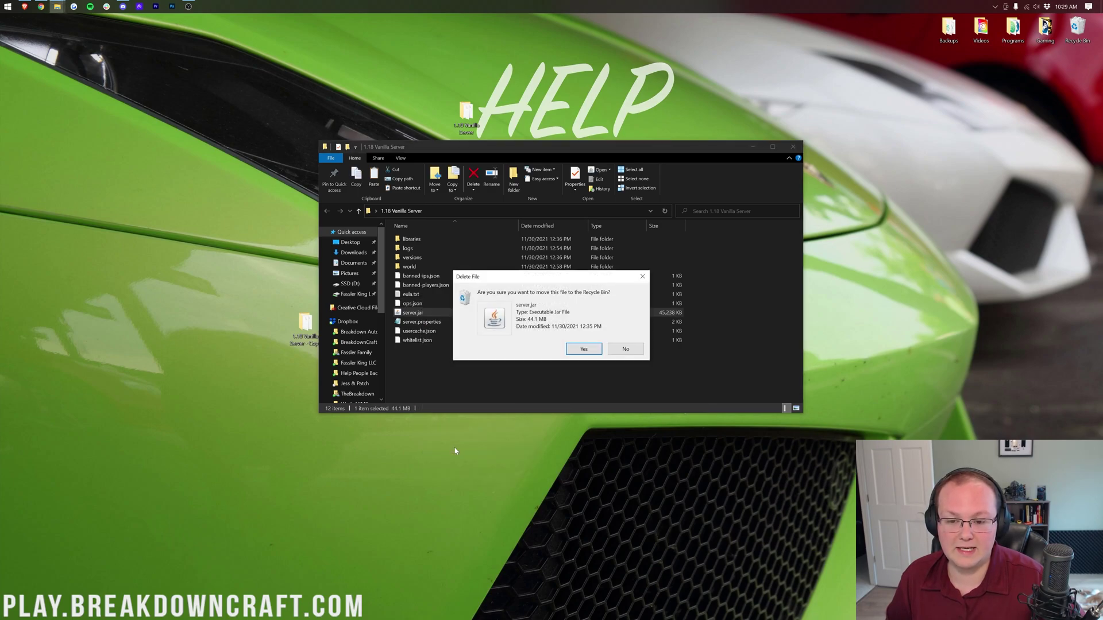
key(Return)
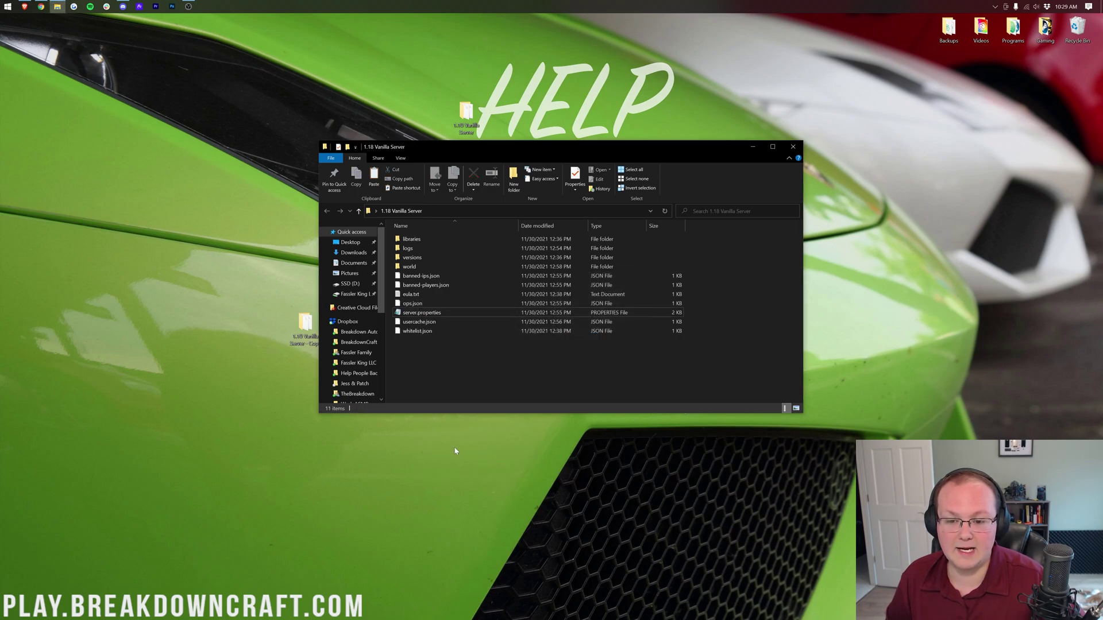
Move the newly downloaded server.jar from the Downloads folder into the 1.18 Vanilla Server folder, and close Downloads
click(2, 3)
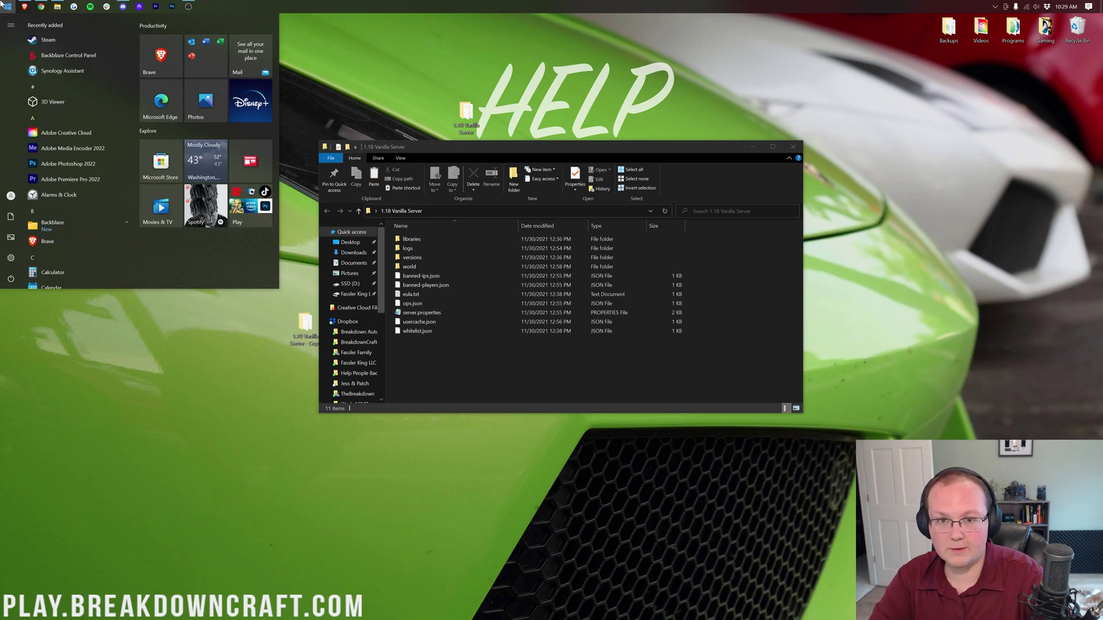
text(downlo)
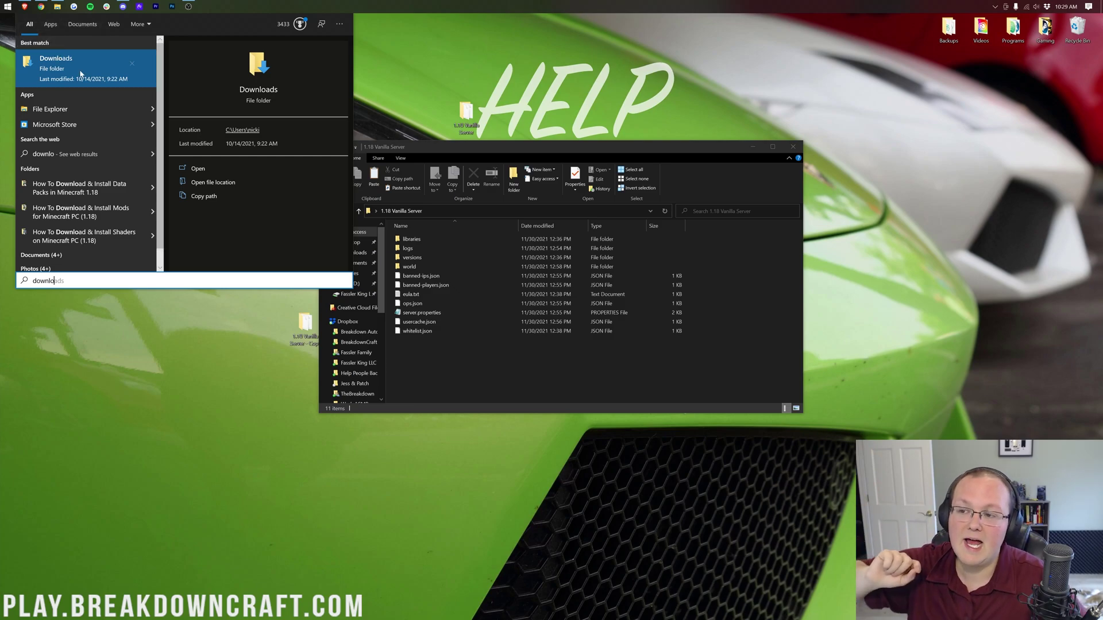
click(80, 73)
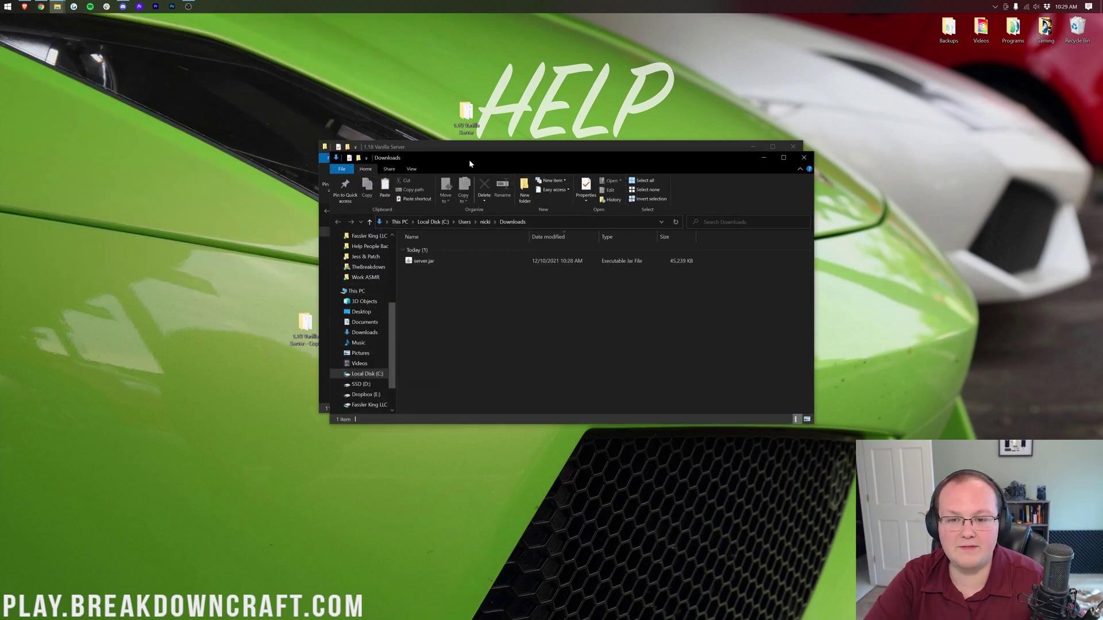
drag(469, 160, 457, 353)
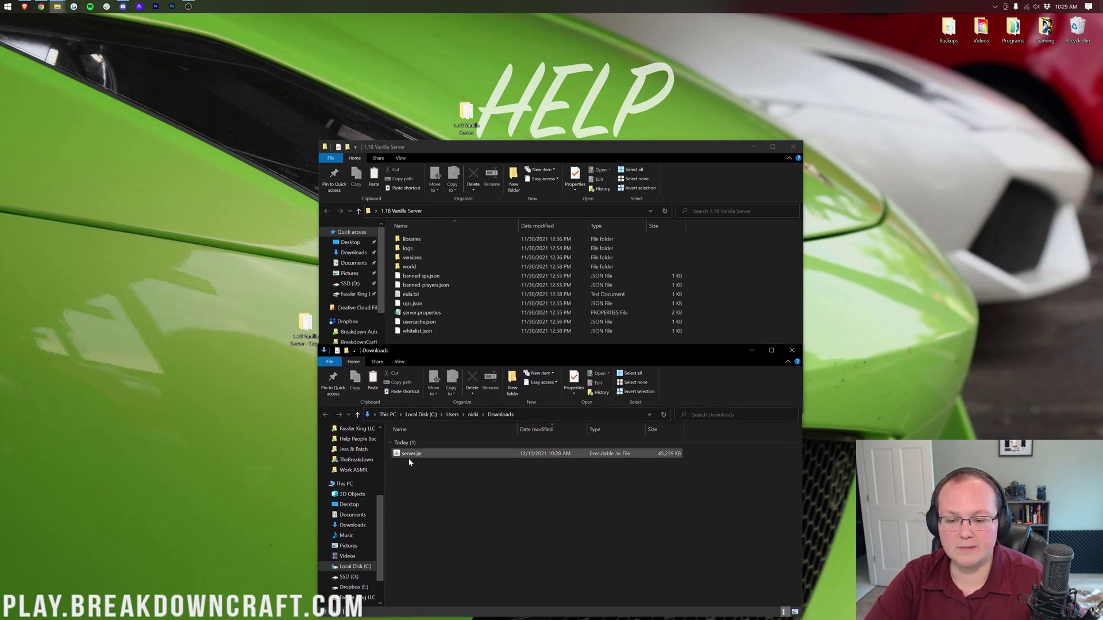
drag(410, 453, 512, 311)
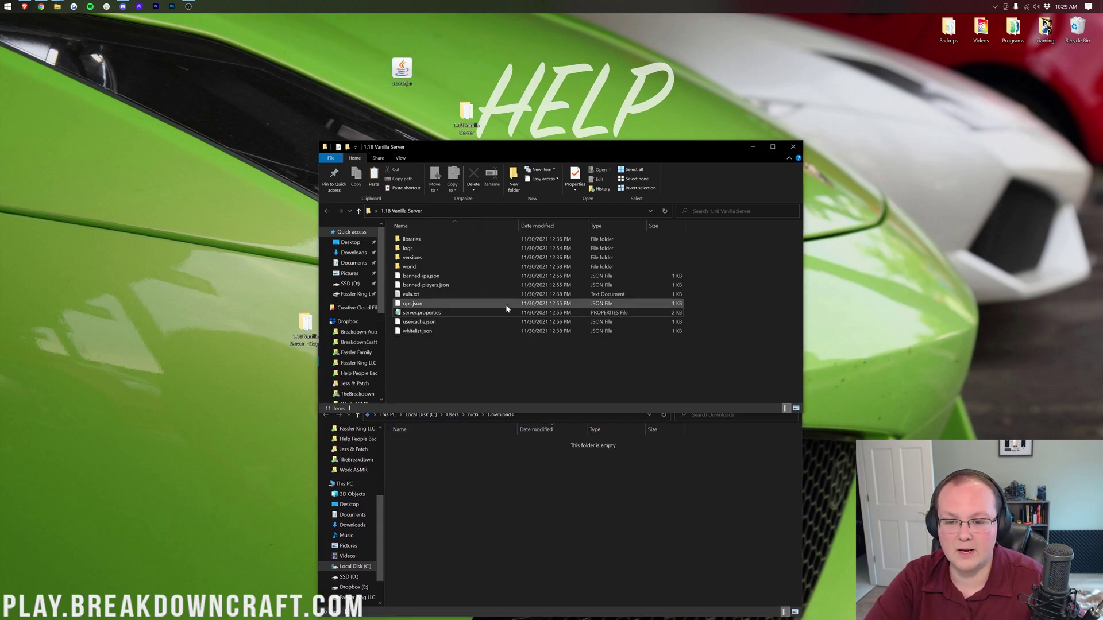
click(733, 434)
click(793, 352)
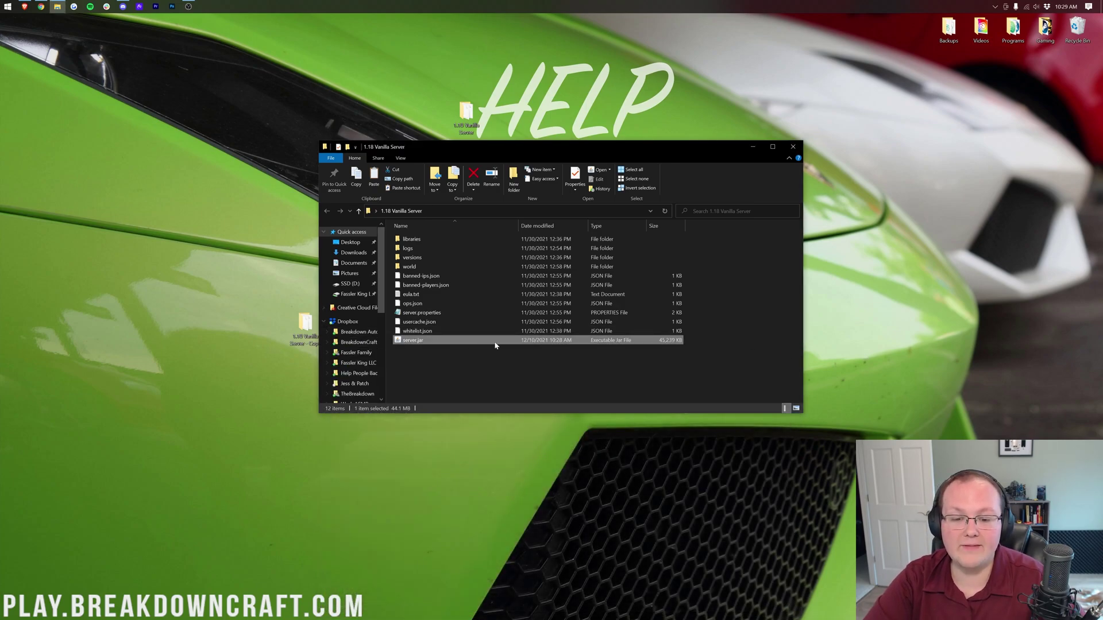
Start the Minecraft server from the new server.jar and review its startup log
double_click(428, 343)
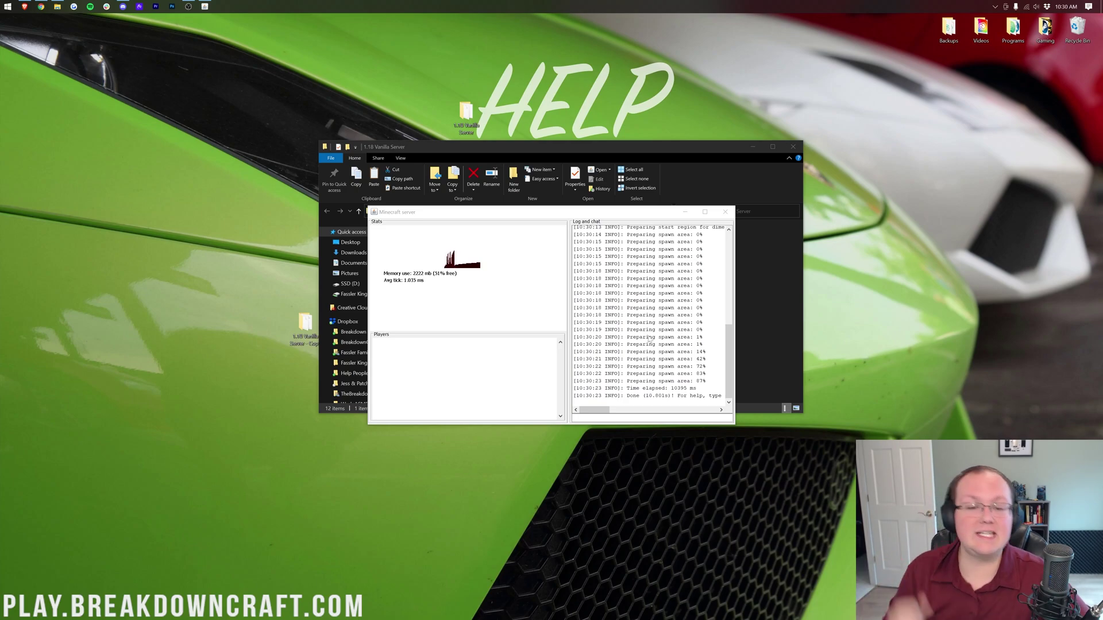
scroll(660, 325, up, 10)
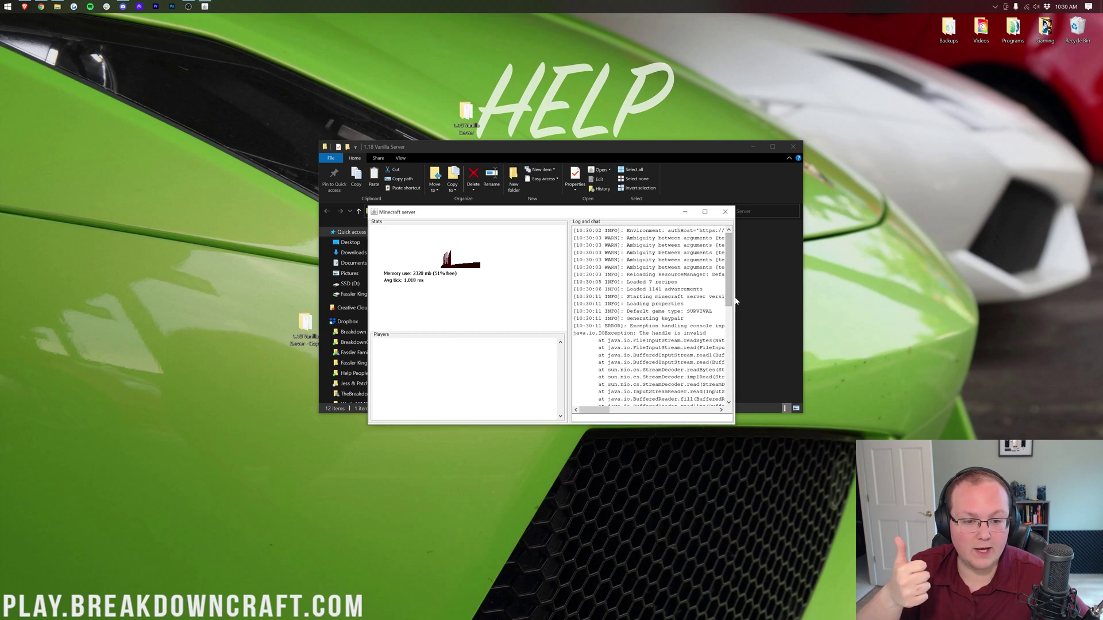
click(696, 292)
drag(696, 291, 666, 259)
click(666, 259)
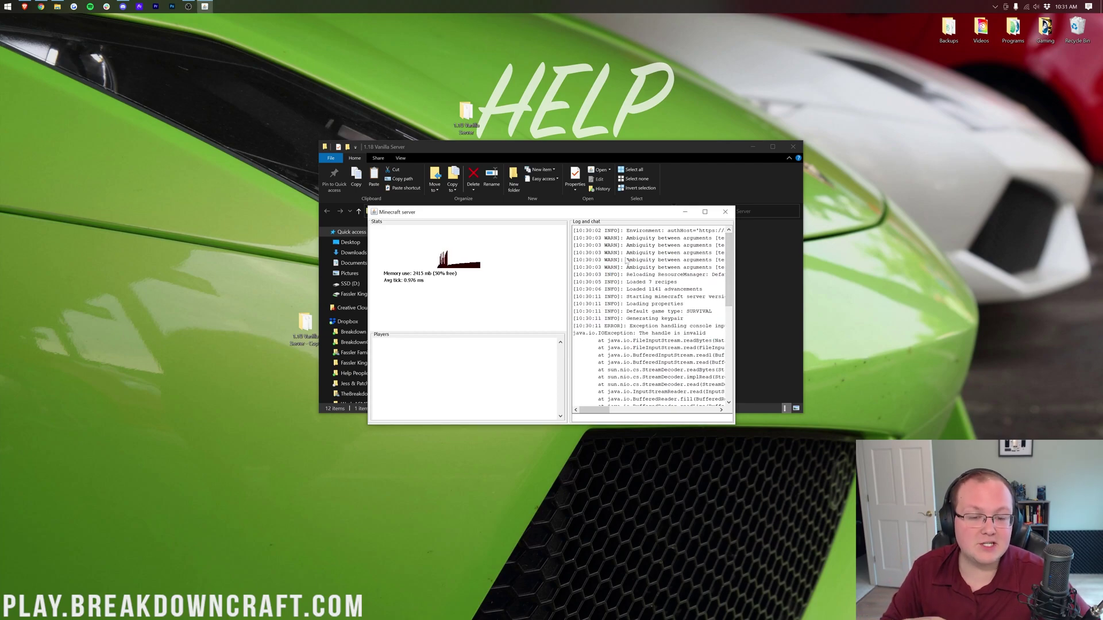
scroll(681, 339, down, 10)
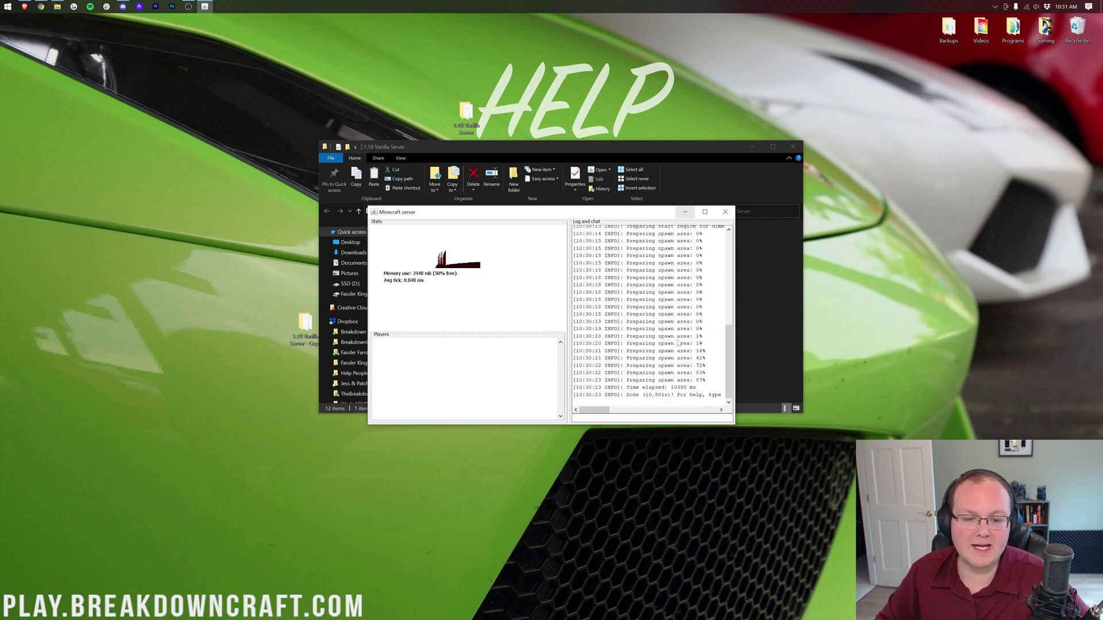
Shut down the running server with the stop command and close the 1.18 Vanilla Server folder
text(stop)
key(Return)
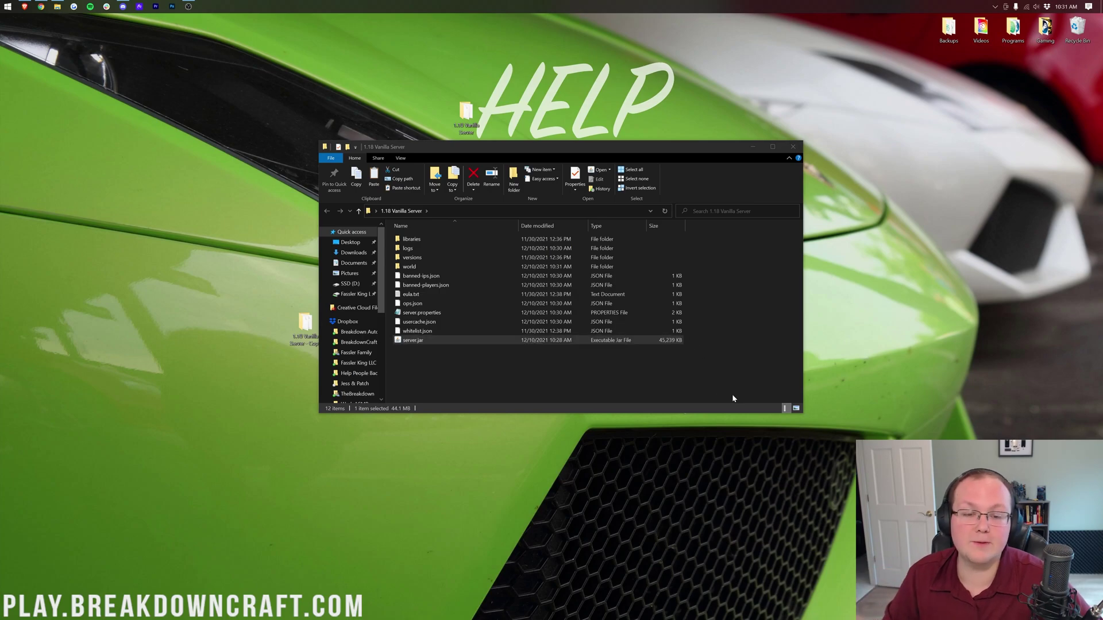
click(793, 146)
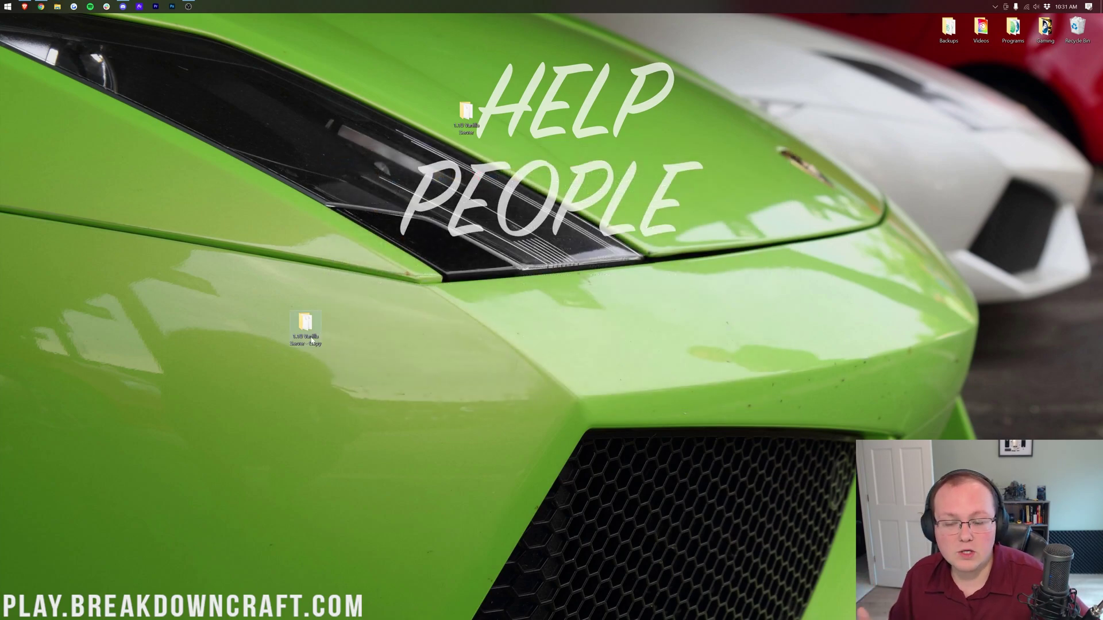
Move the backup copy and the original 1.18 Vanilla Server folder to the Recycle Bin
mouse_move(311, 341)
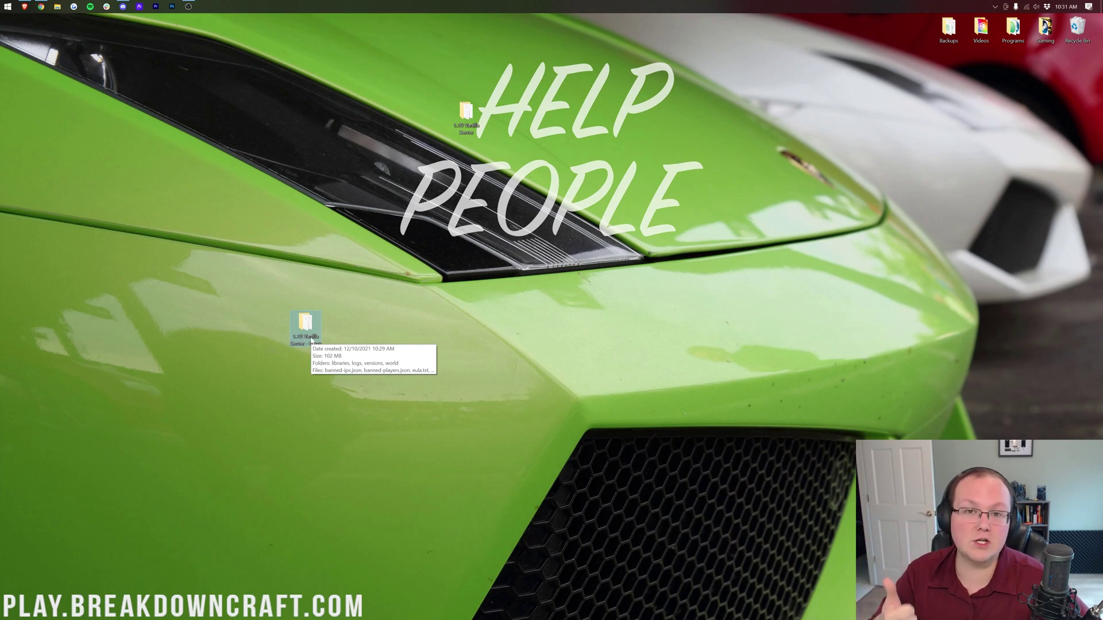
drag(298, 327, 1065, 22)
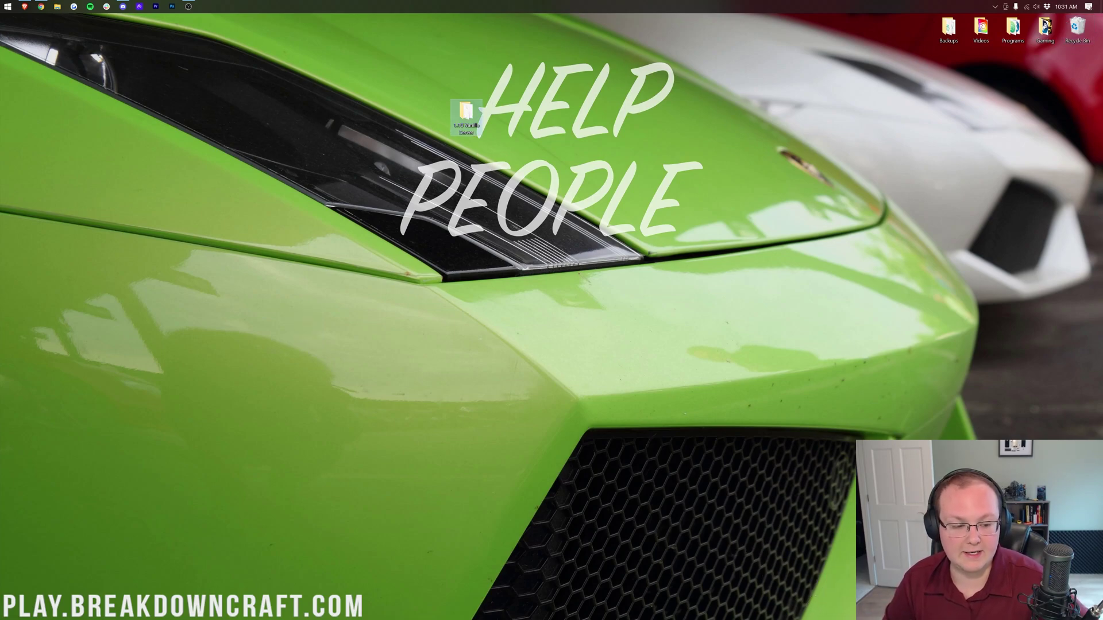
drag(466, 117, 1077, 26)
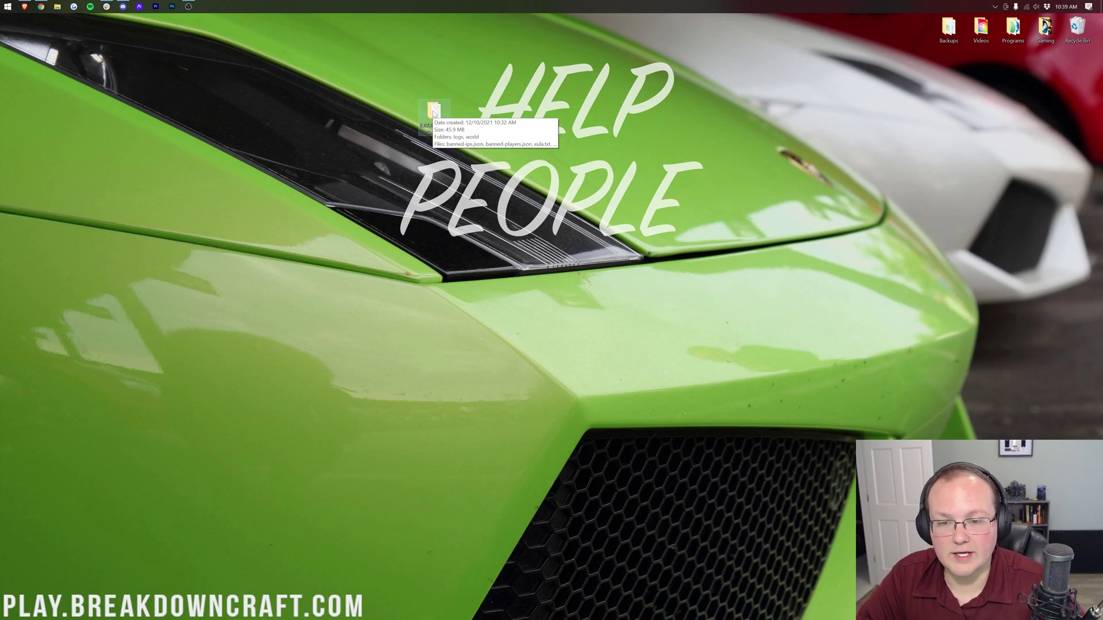
Open the 1.17.1 Vanilla Server folder, locate its server.jar, and check that file name extensions are set to show
double_click(434, 113)
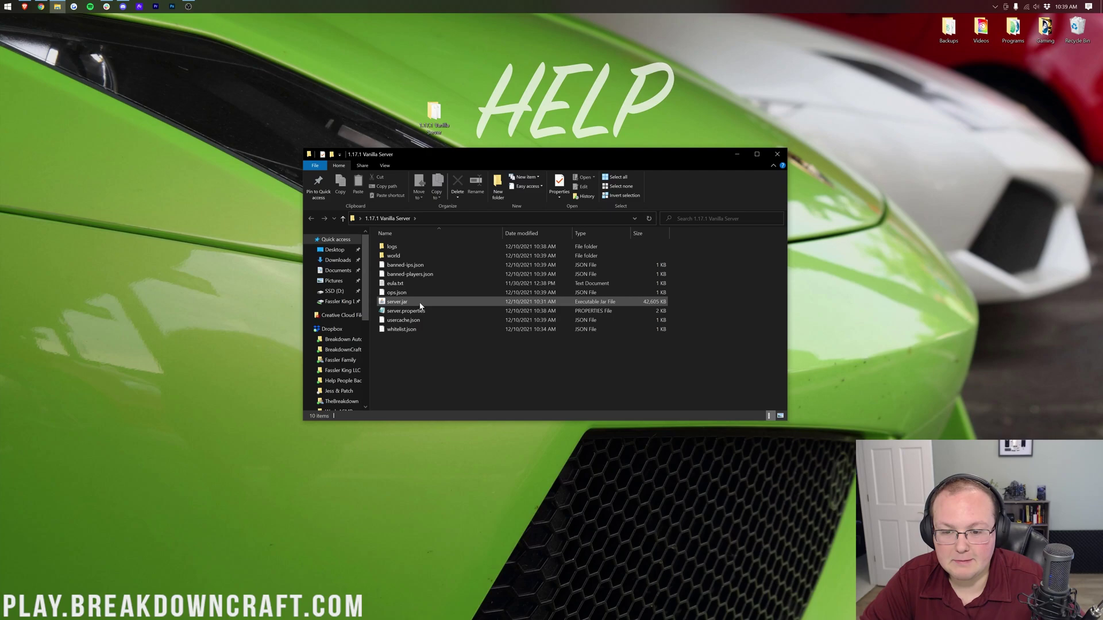
click(419, 301)
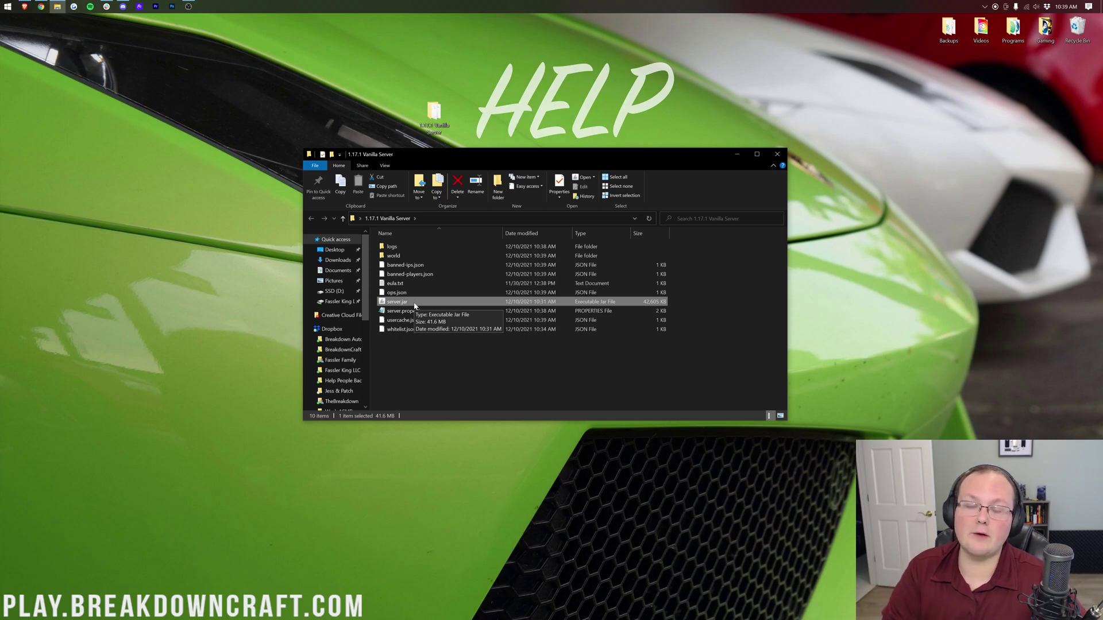
click(458, 370)
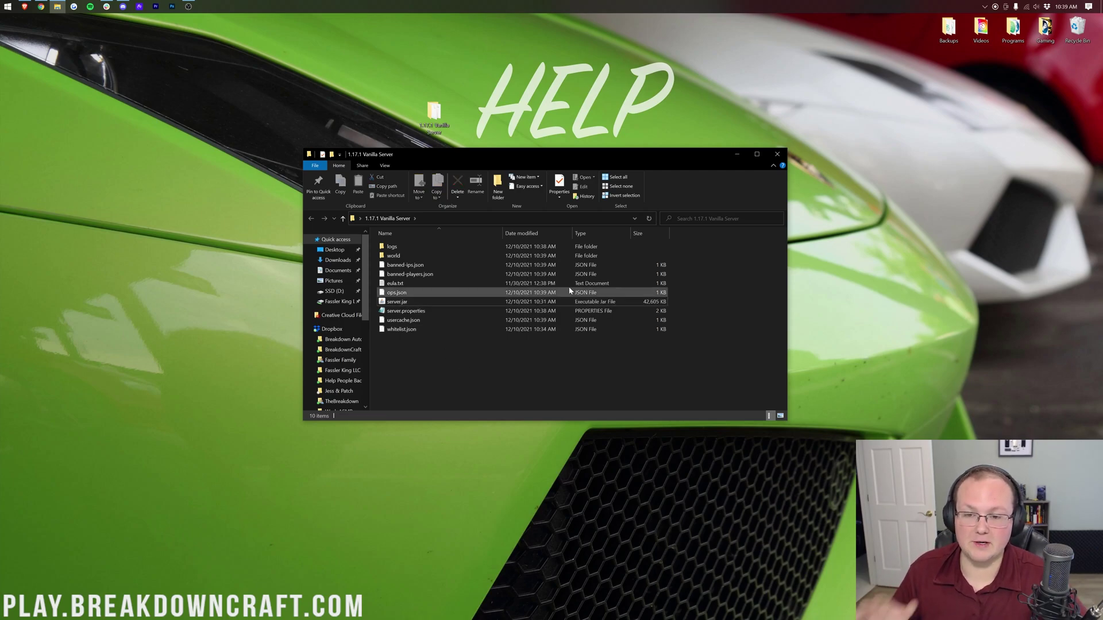
click(386, 166)
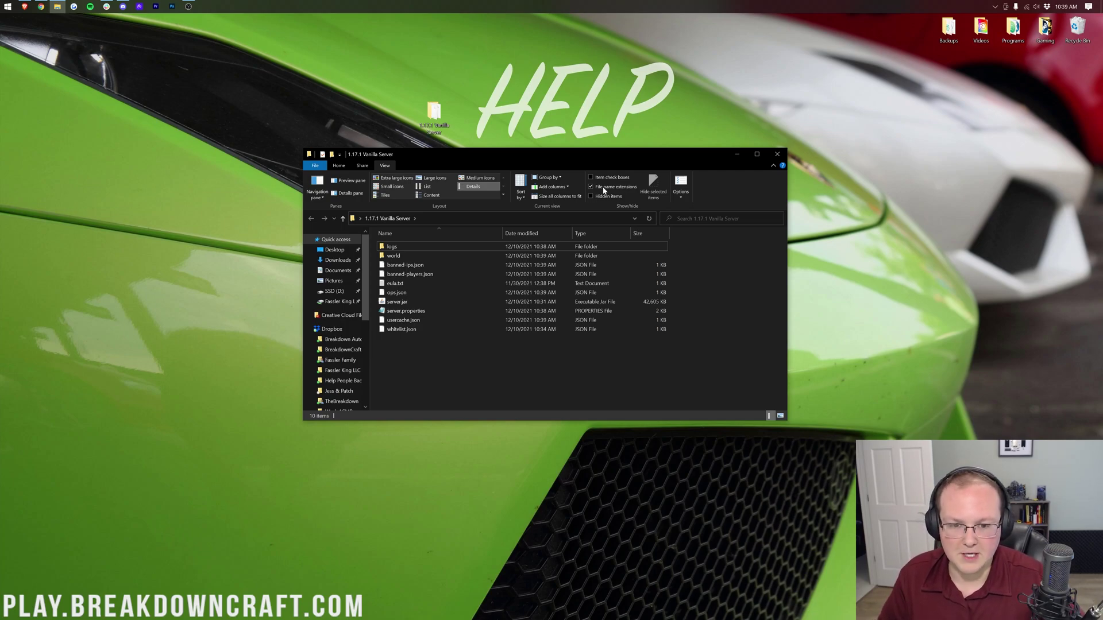
click(339, 165)
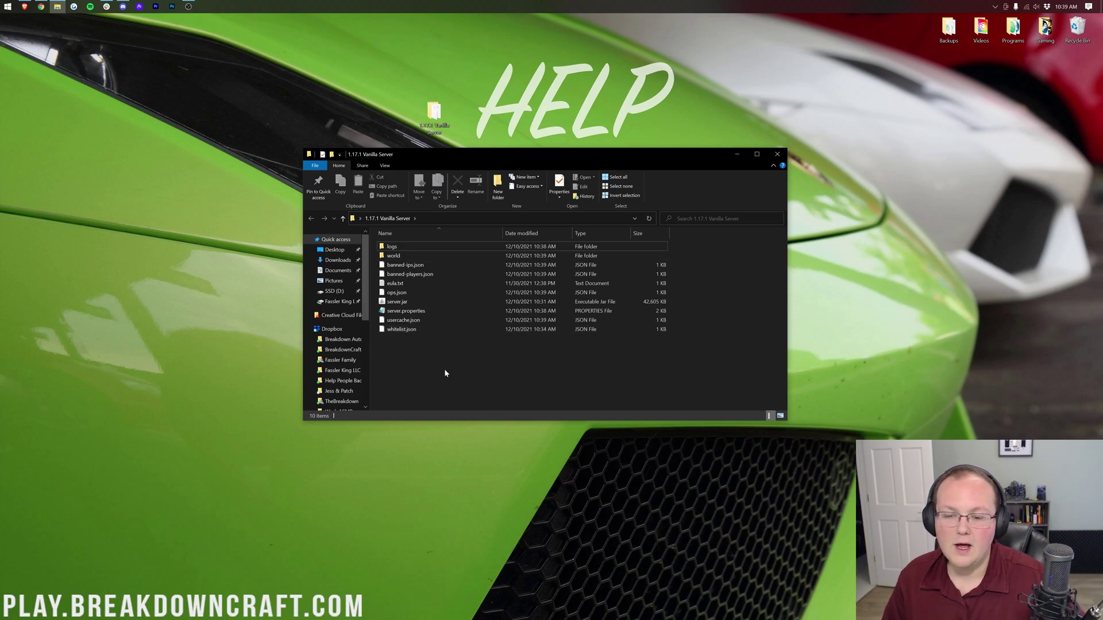
Create a text document in the 1.17.1 Vanilla Server folder and rename it run.bat, accepting the extension change
right_click(418, 357)
mouse_move(452, 483)
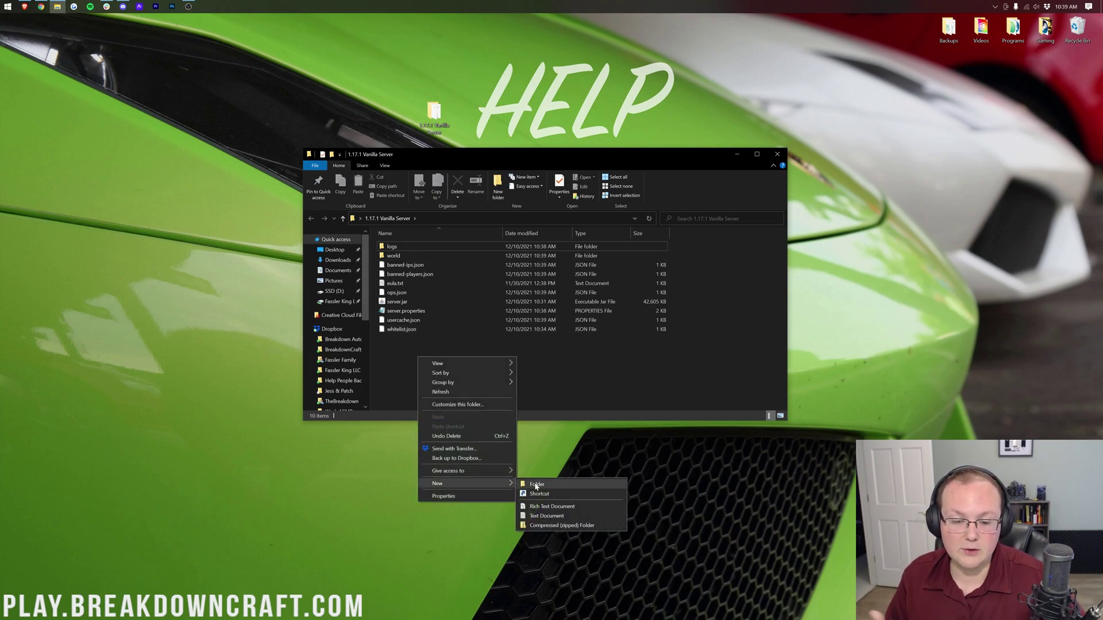
click(554, 516)
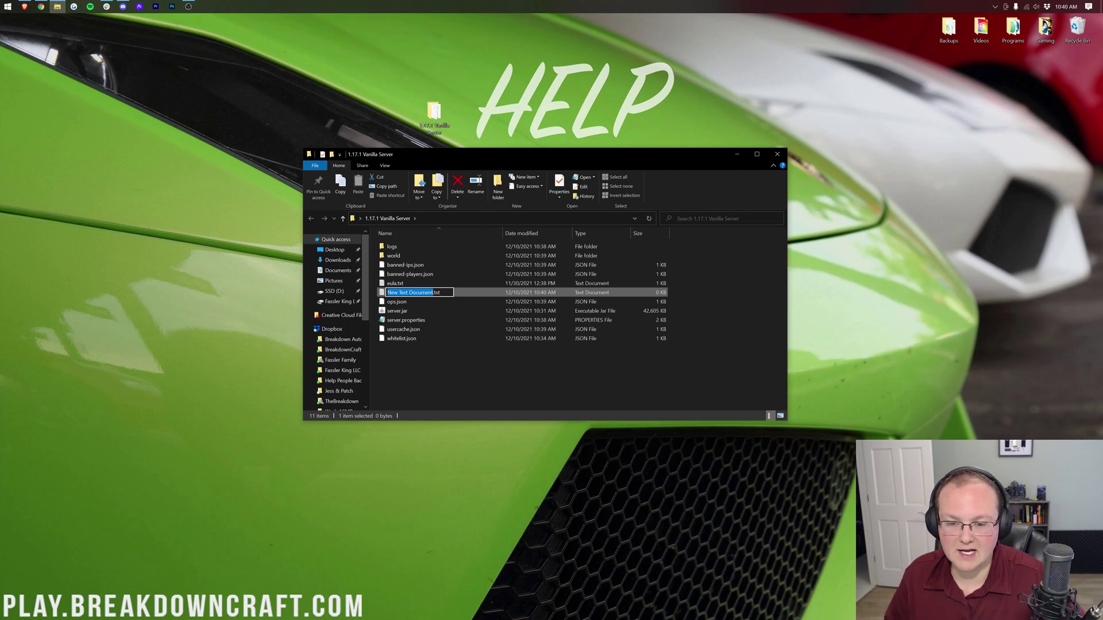
key(ctrl+a)
key(BackSpace)
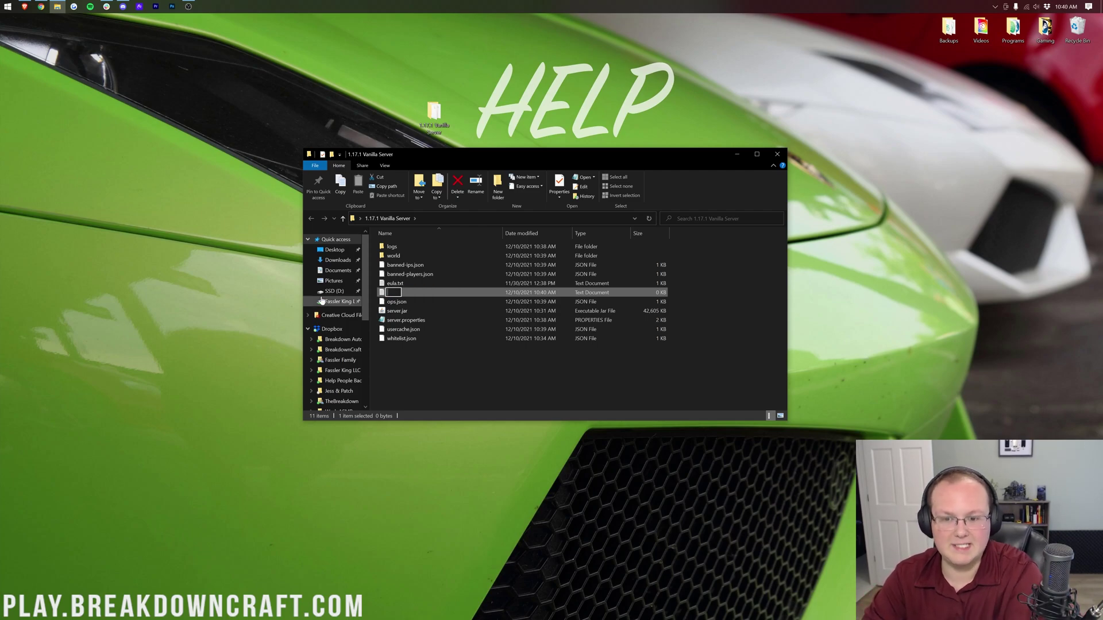
text(run.bat)
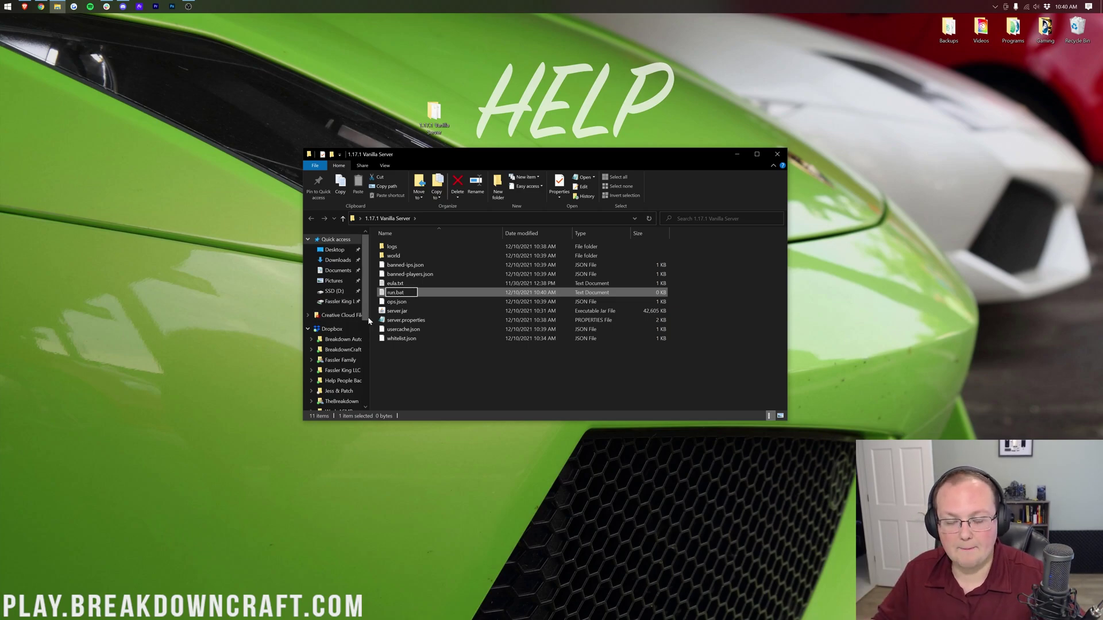
click(455, 364)
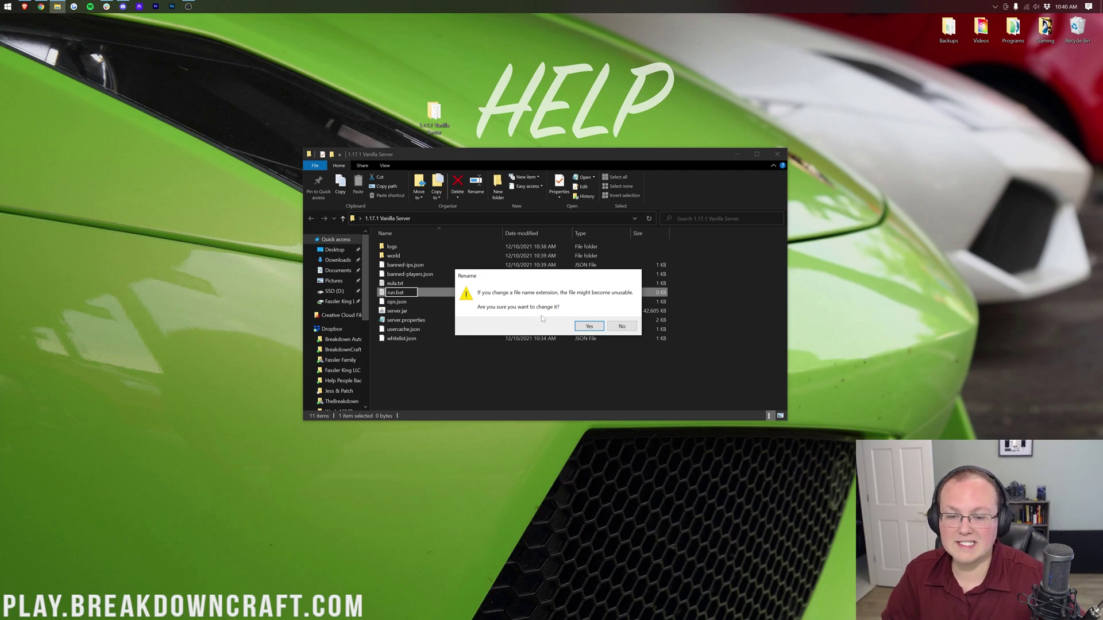
click(589, 327)
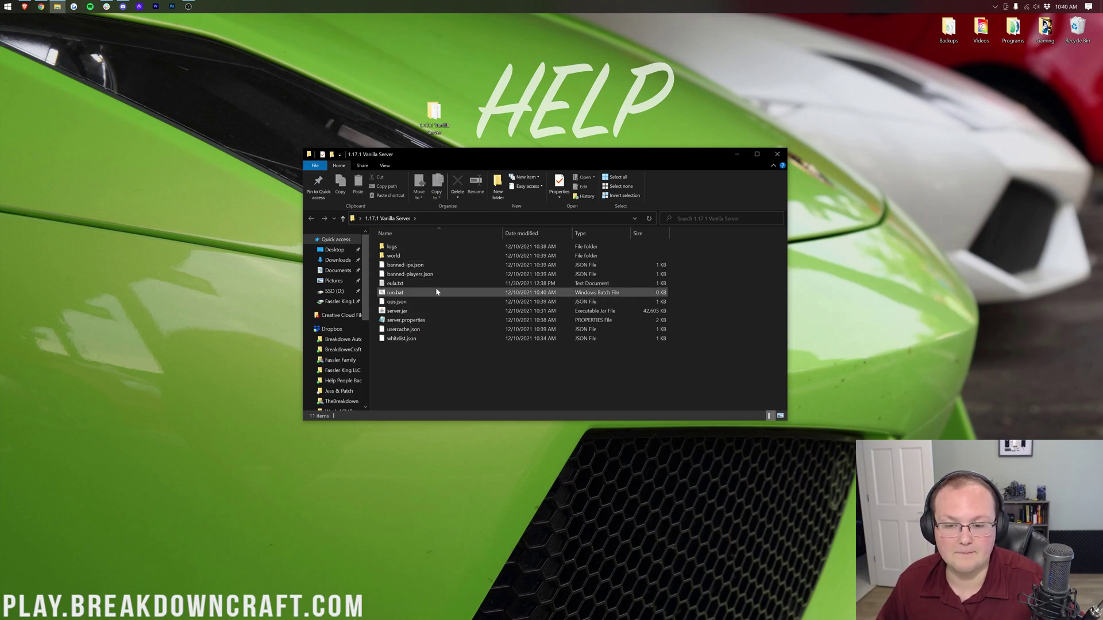
Open run.bat for editing and enter "java -Xmx2G -Xms2G -jar server.jar nogui" with PAUSE on the second line
right_click(401, 292)
click(424, 305)
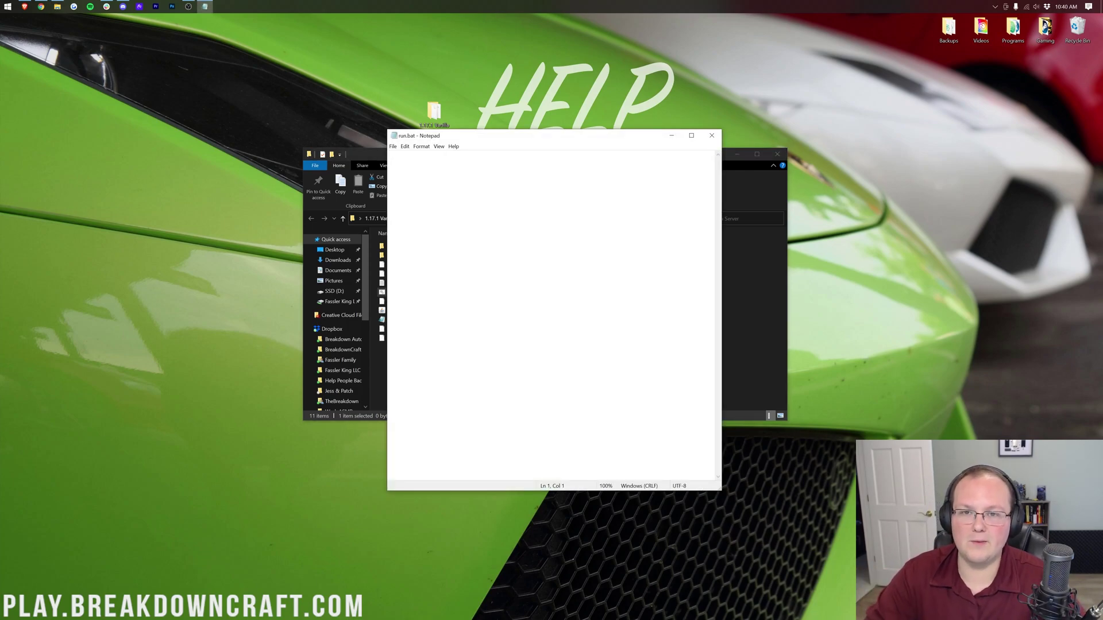
key(alt+Tab)
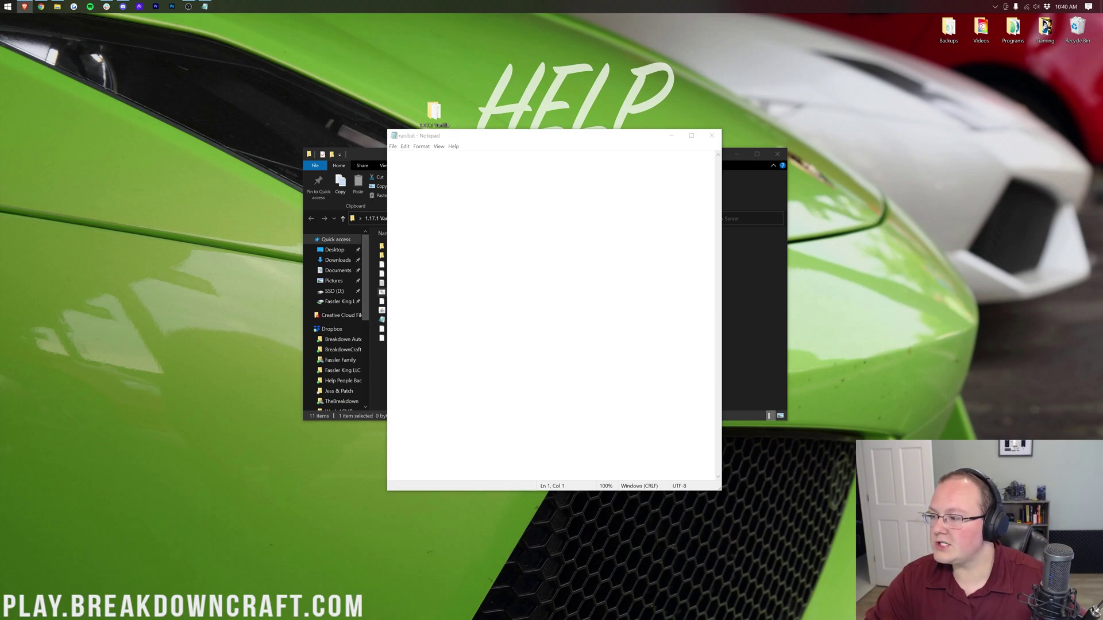
key(alt+Tab)
text(java -Xmx2G -Xms2G -jar server.jar nogui PAUSE)
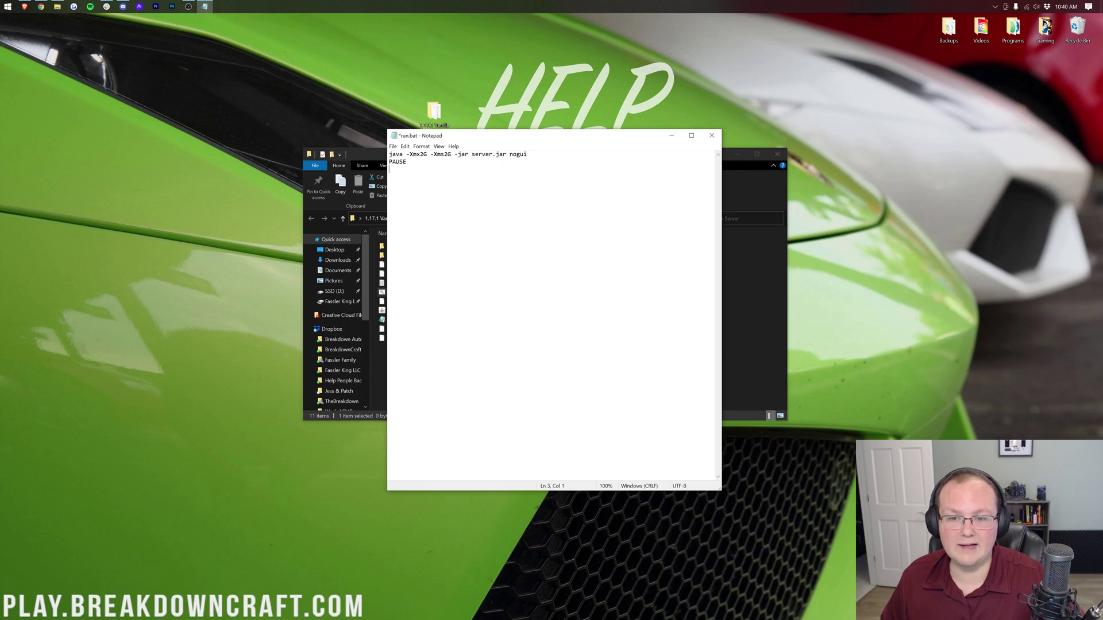
Go over each part of the launch command, try removing the nogui option, and undo the removal
double_click(396, 154)
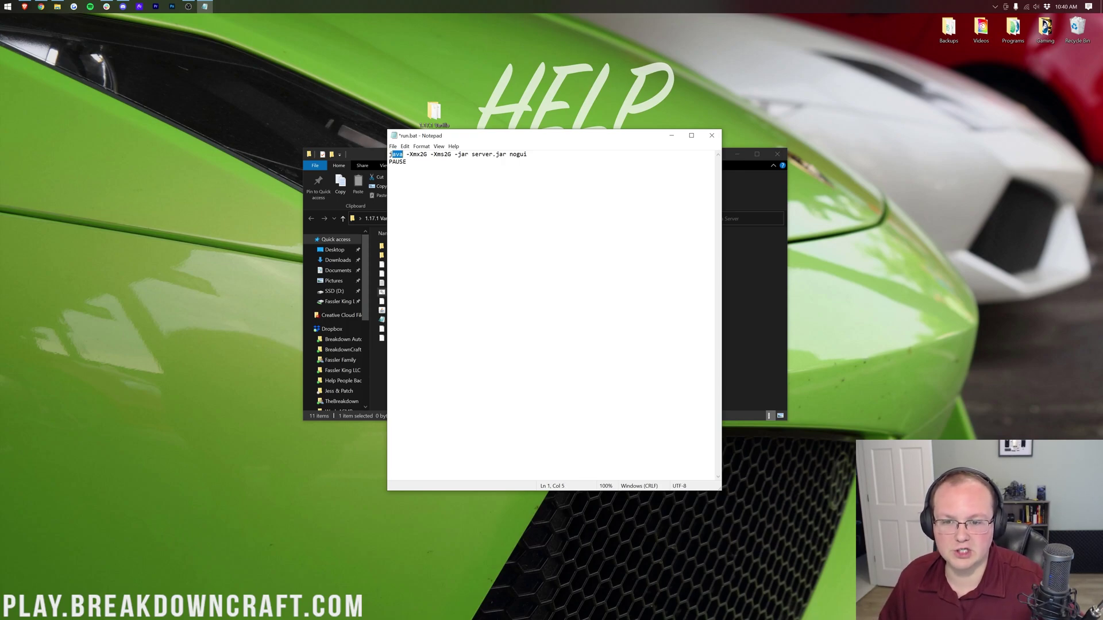
click(403, 154)
drag(406, 154, 451, 154)
click(451, 154)
click(465, 154)
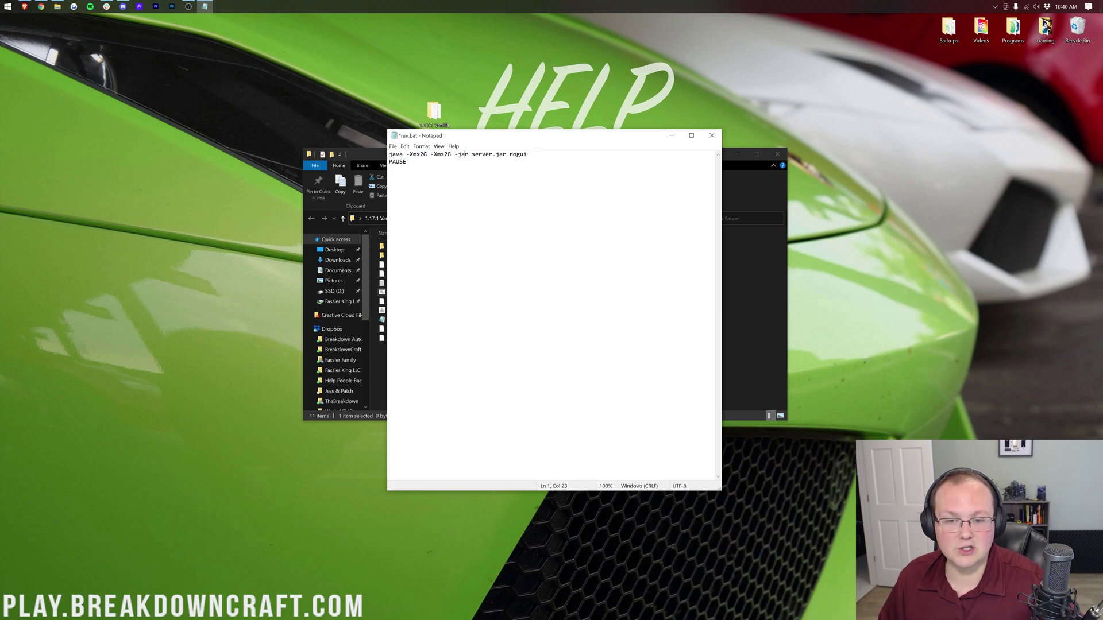
drag(471, 154, 527, 154)
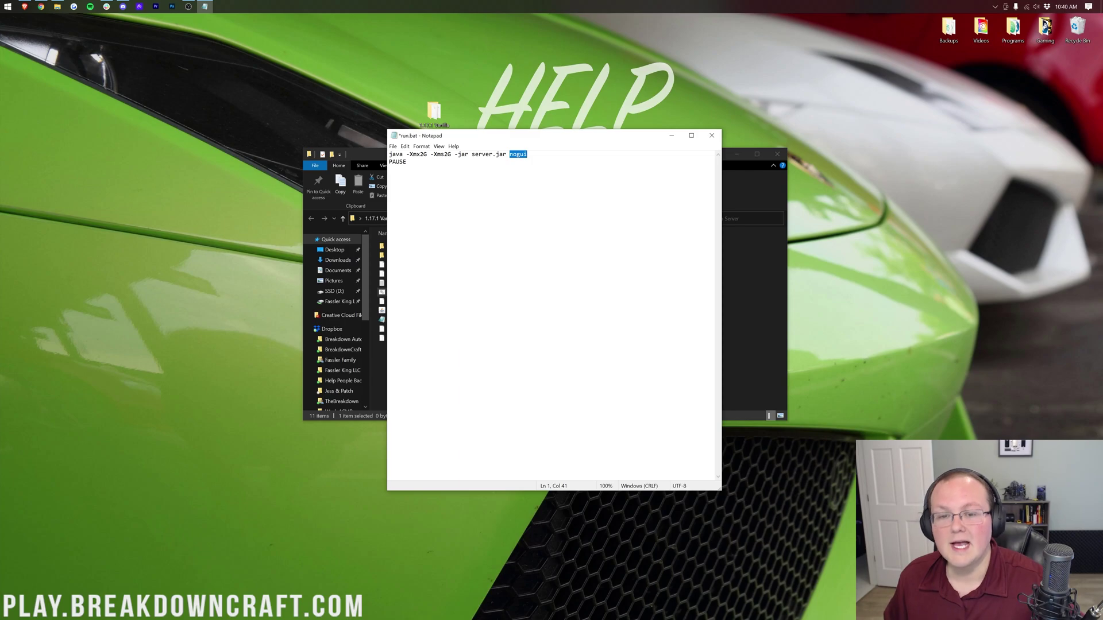
key(BackSpace)
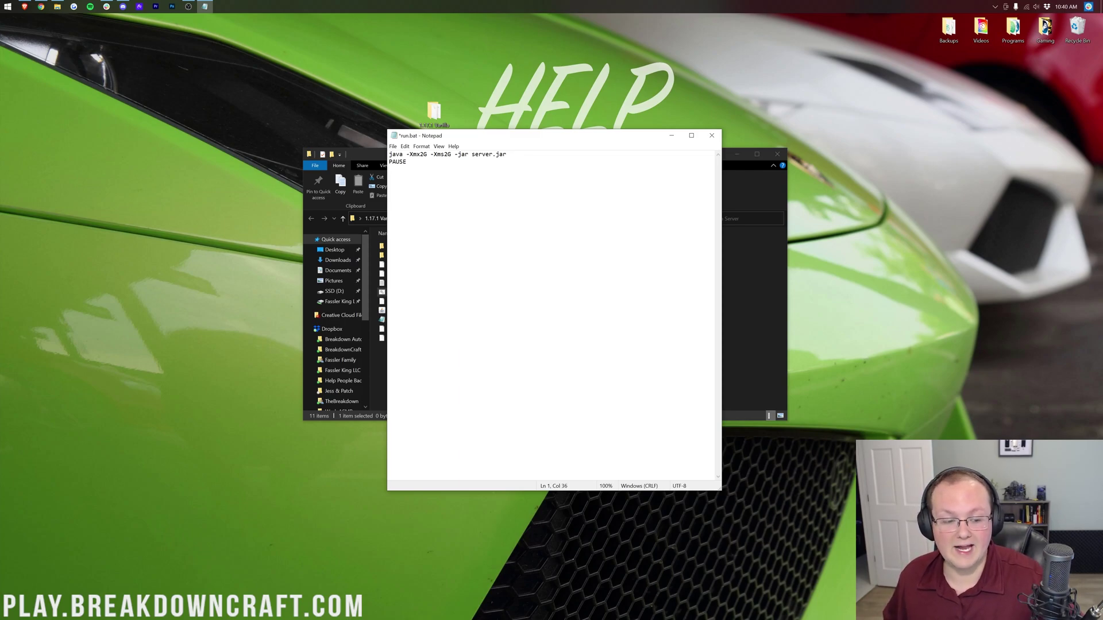
key(ctrl+z)
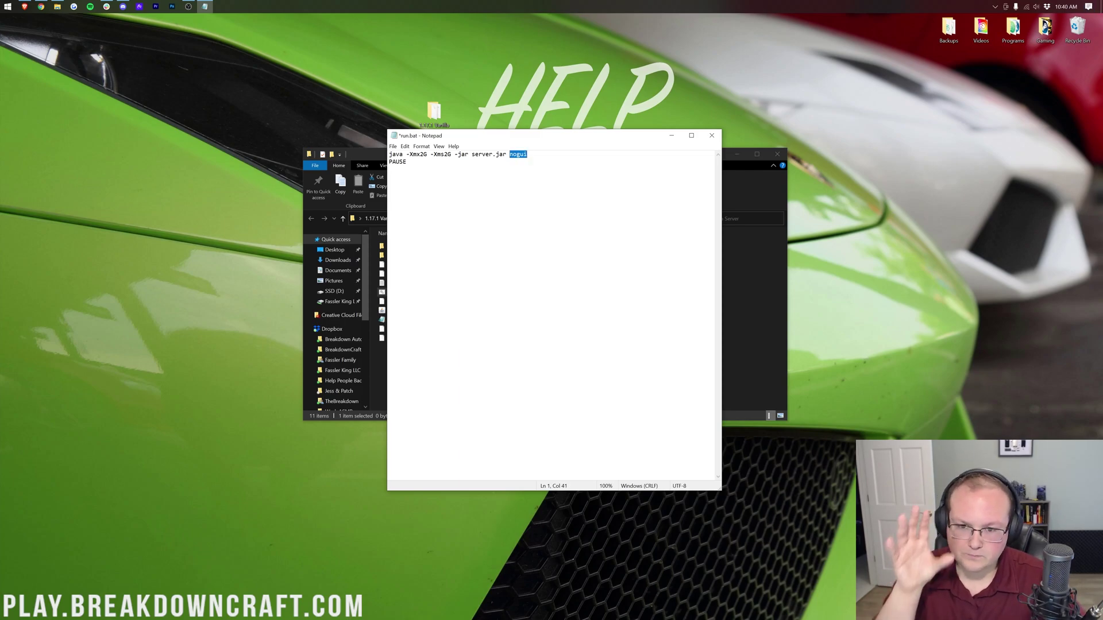
Try setting the -Xms memory value to 4G in the launch command and clear the number again
click(424, 154)
key(shift+Left)
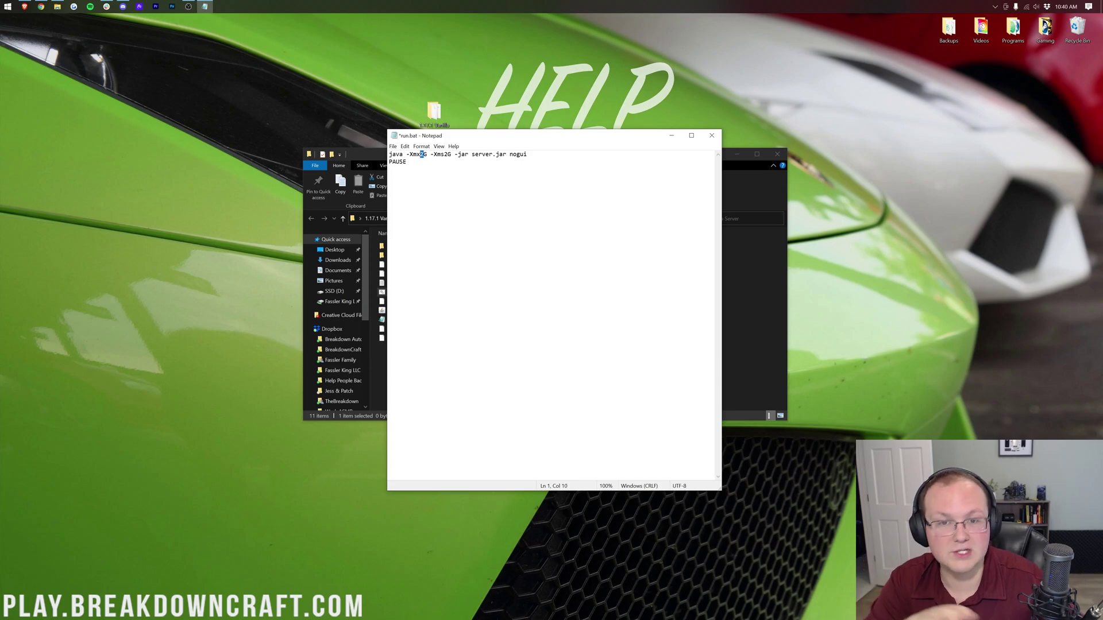
drag(444, 154, 448, 154)
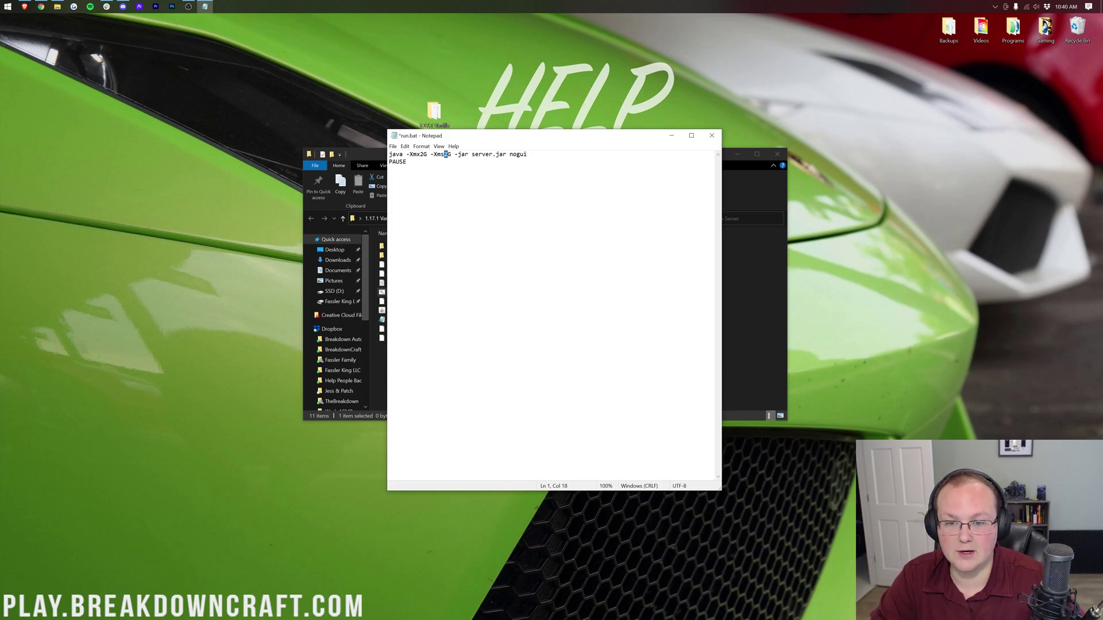
text(4)
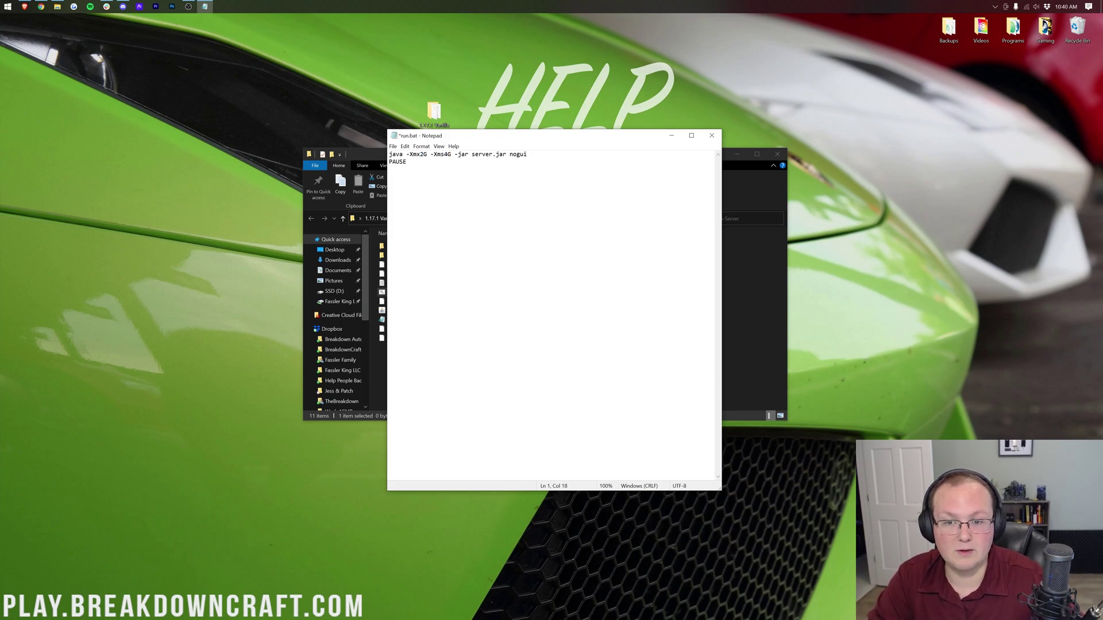
key(BackSpace)
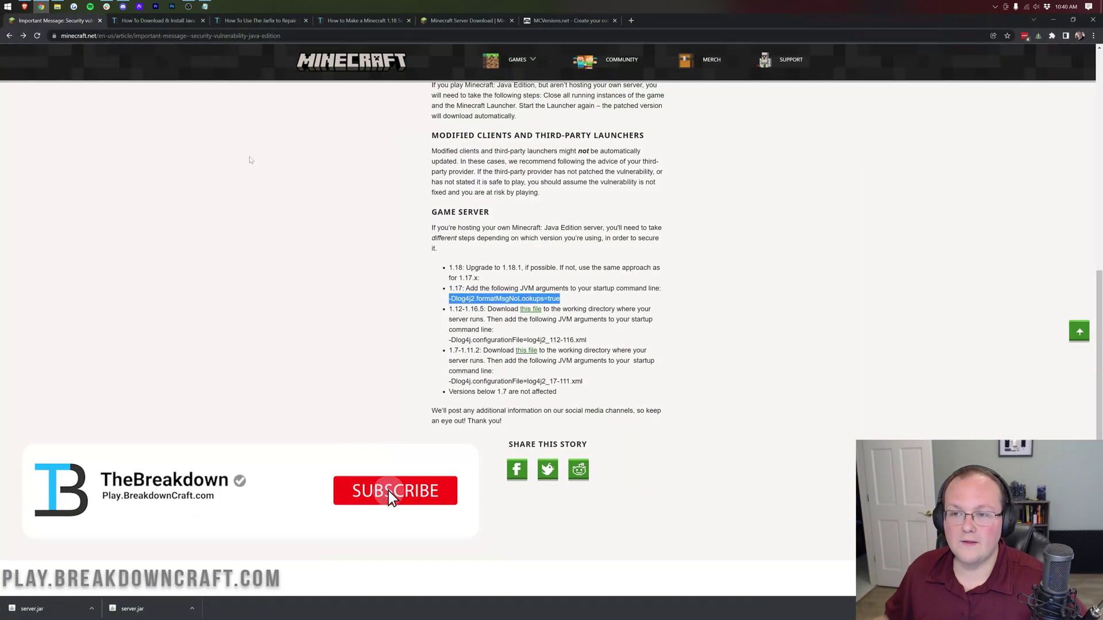
In the browser, copy the 1.17 JVM argument -Dlog4j2.formatMsgNoLookups=true from Minecraft's security vulnerability article and return to run.bat
scroll(412, 233, up, 8)
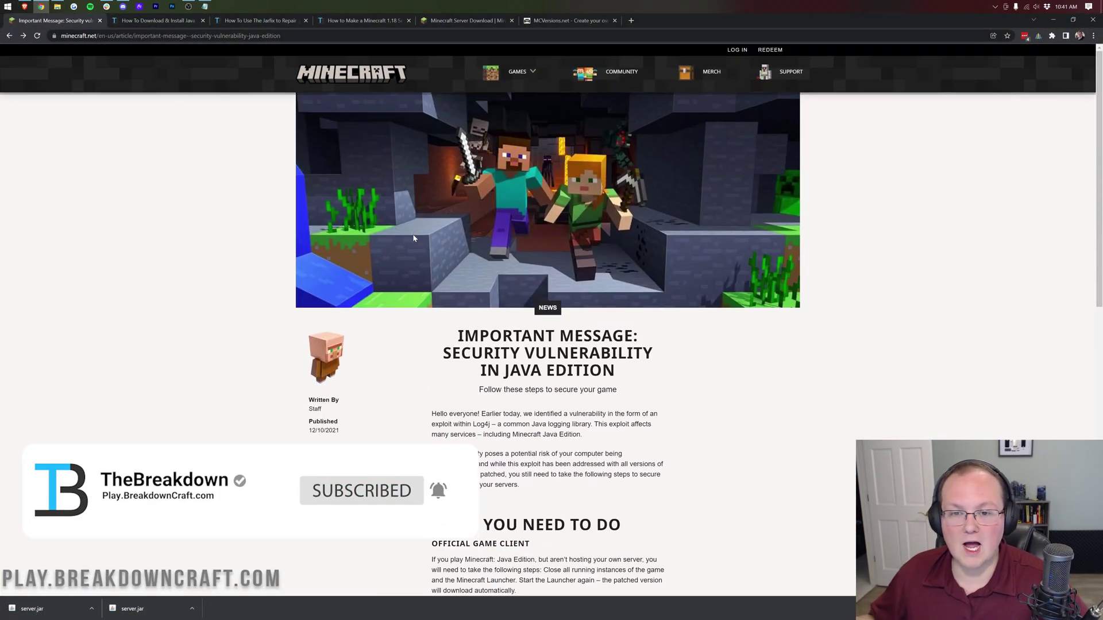
scroll(413, 238, down, 3)
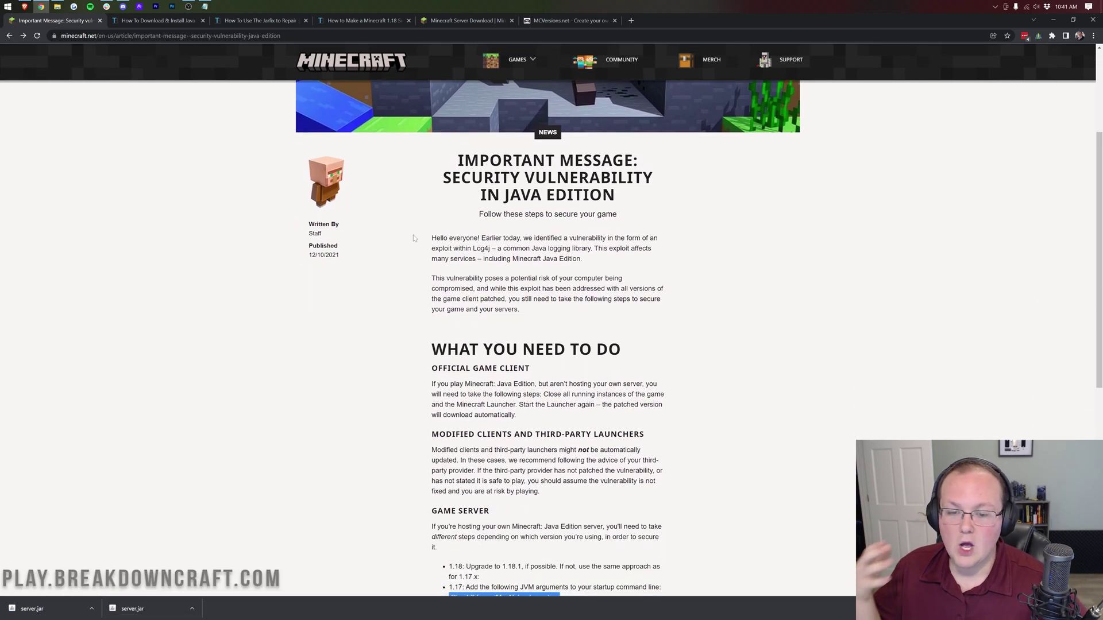
scroll(413, 238, down, 6)
drag(561, 255, 447, 256)
key(ctrl+c)
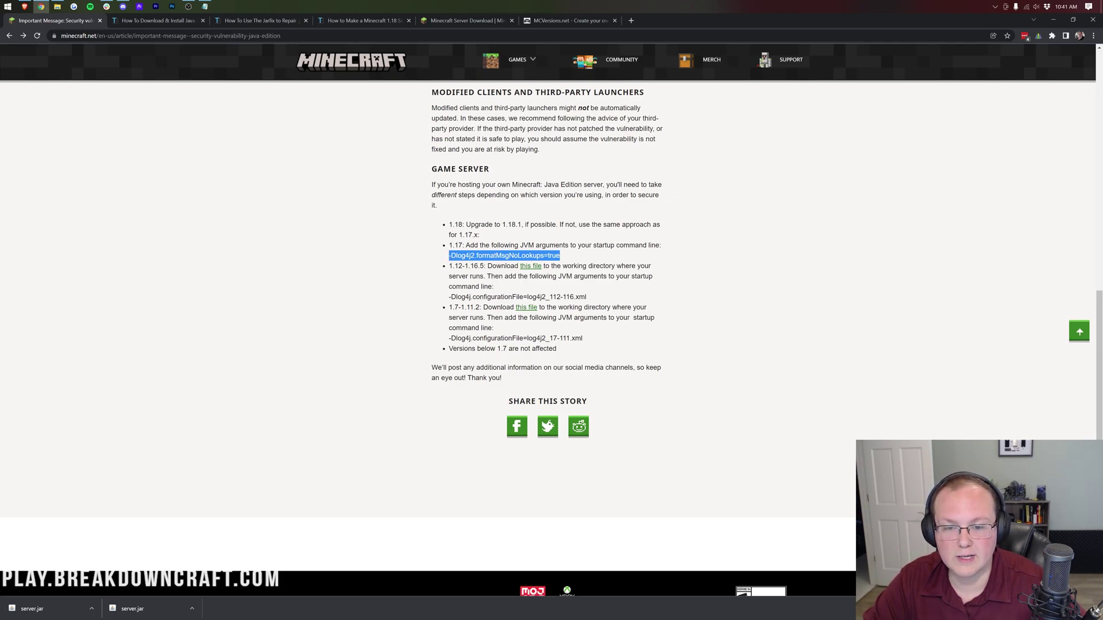
click(1052, 20)
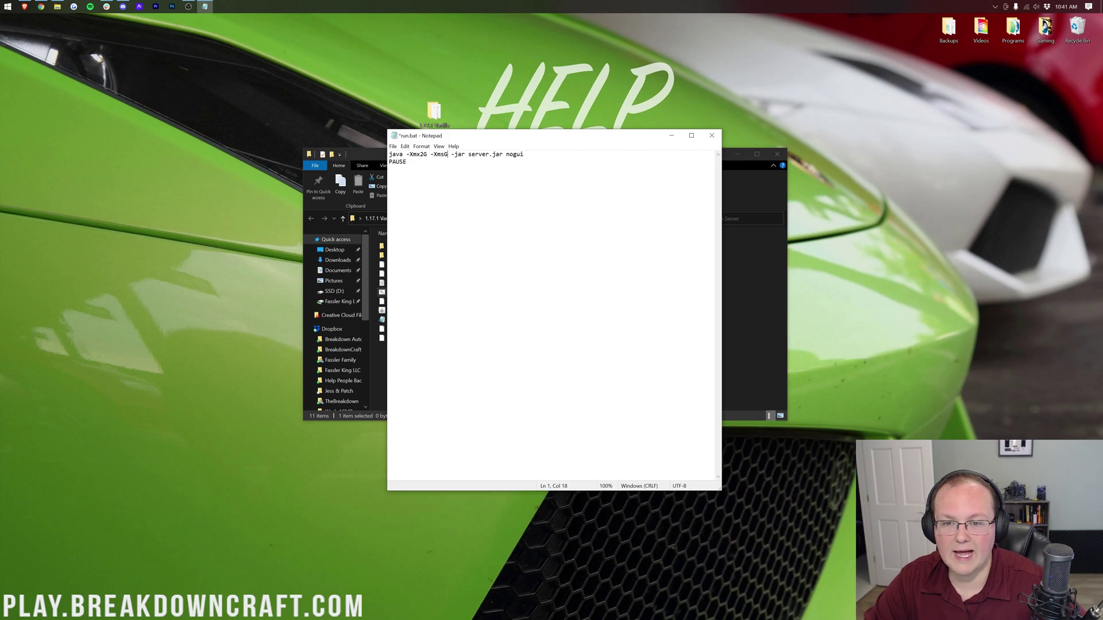
Set the -Xms memory value to 2G and insert -Dlog4j2.formatMsgNoLookups=true between -Xms2G and -jar in the launch command
key(Left)
text(2)
key(Right)
key(Right)
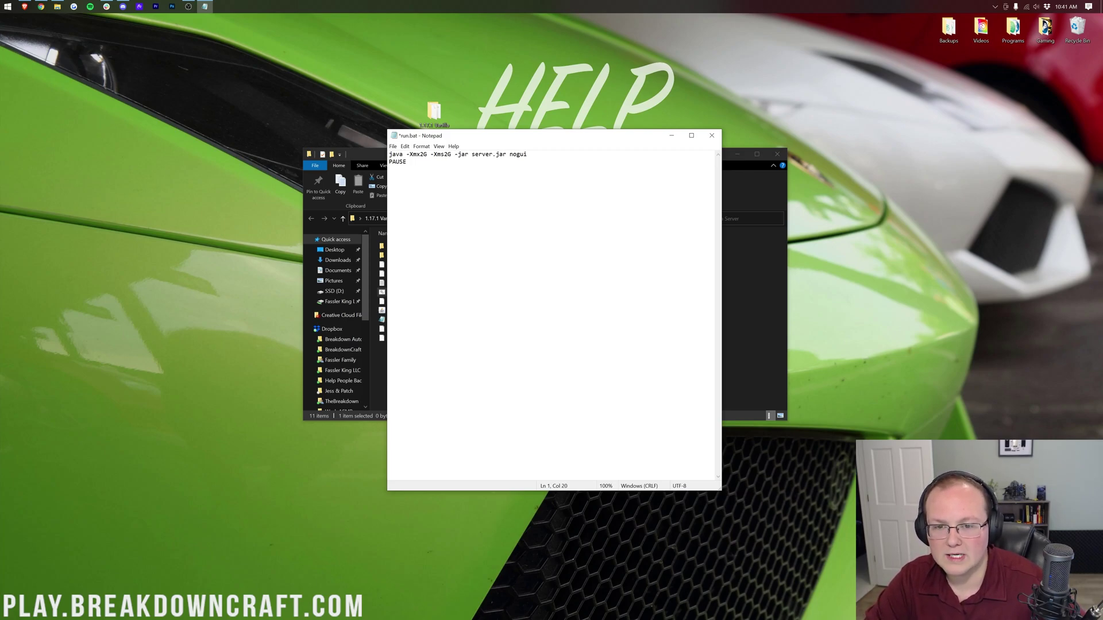
key(ctrl+v)
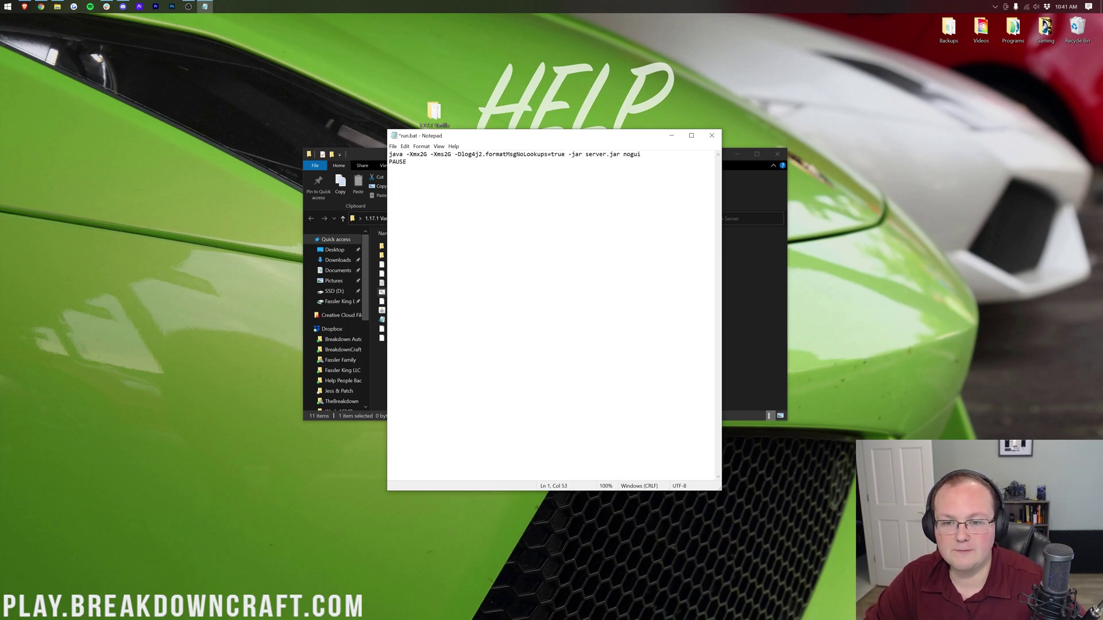
Examine the inserted Log4j argument and its spacing between the memory settings and the -jar option
key(shift+Right)
key(Right)
key(shift+Right)
key(shift+Right)
key(shift+Right)
key(shift+Right)
key(shift+Right)
key(shift+Right)
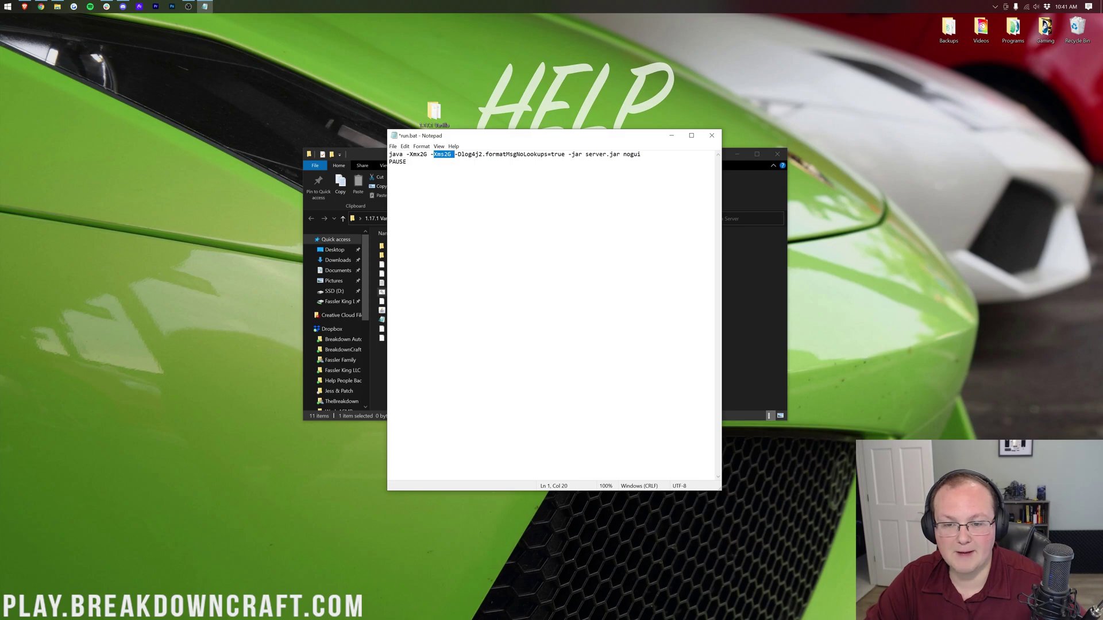
key(Right)
key(shift+Right)
key(shift+Right)
key(shift+Right)
key(shift+Right)
key(shift+Right)
key(shift+Right)
key(shift+Right)
key(shift+Right)
key(shift+Right)
key(shift+Right)
key(shift+Right)
key(shift+Right)
key(shift+Right)
key(shift+Right)
key(shift+Right)
key(shift+Right)
key(shift+Right)
key(shift+Right)
key(shift+Right)
key(shift+Right)
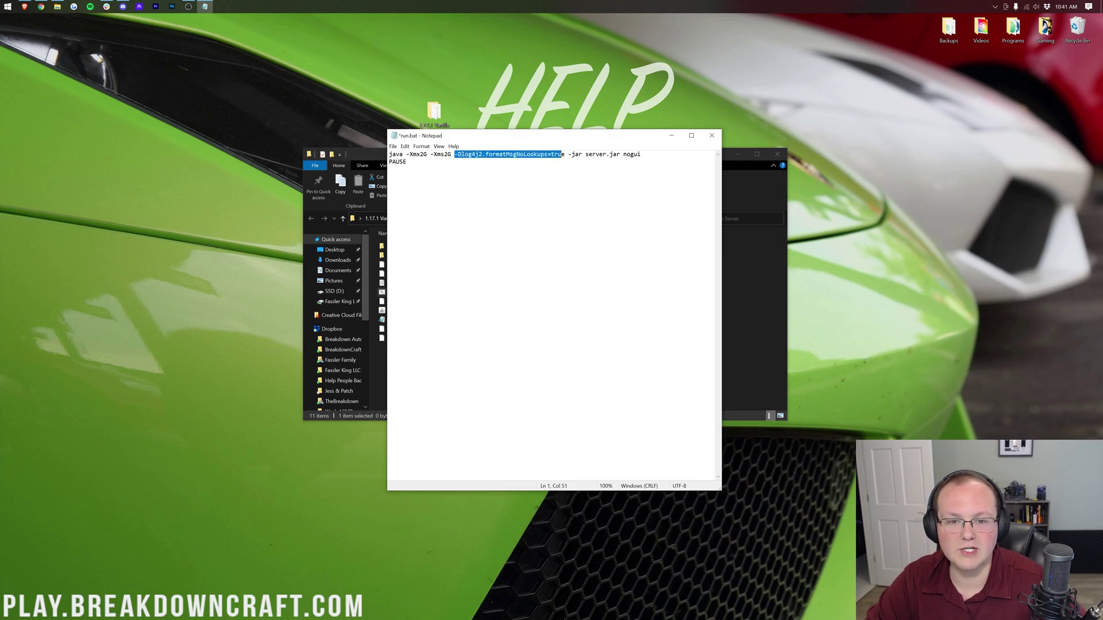
key(Right)
key(Right)
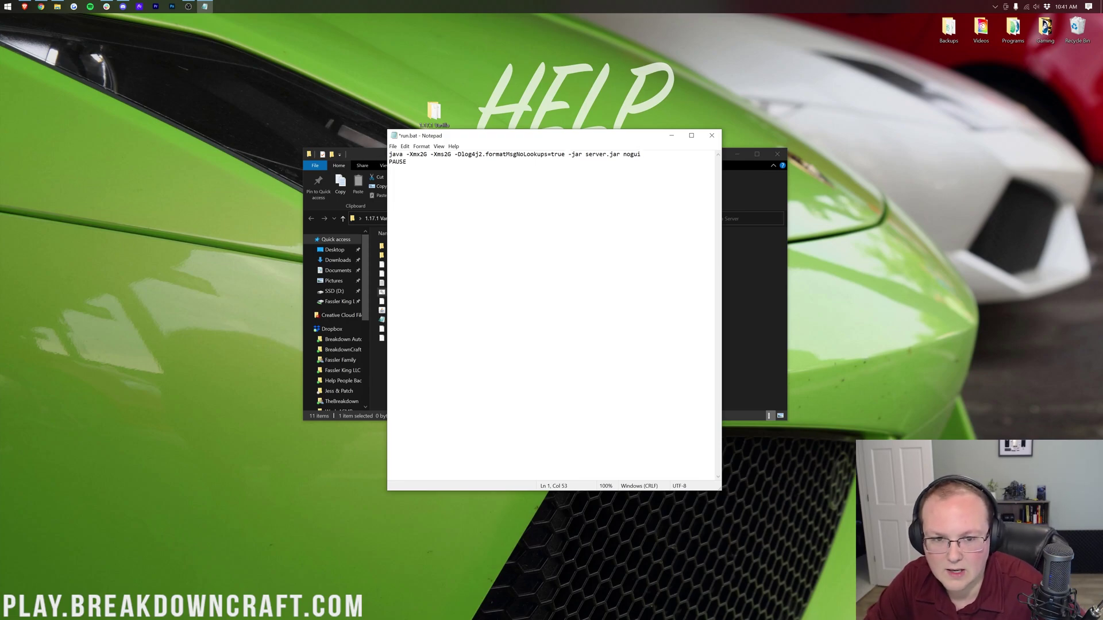
key(shift+Left)
key(shift+Left)
key(shift+Left)
key(shift+Left)
key(shift+Left)
key(shift+Left)
key(shift+Left)
key(shift+Left)
key(shift+Left)
key(shift+Left)
key(shift+Left)
key(shift+Left)
key(shift+Left)
key(shift+Left)
key(shift+Left)
key(shift+Left)
key(shift+Left)
key(shift+Left)
key(shift+Left)
key(shift+Left)
key(shift+Left)
key(shift+Left)
key(shift+Left)
key(shift+Right)
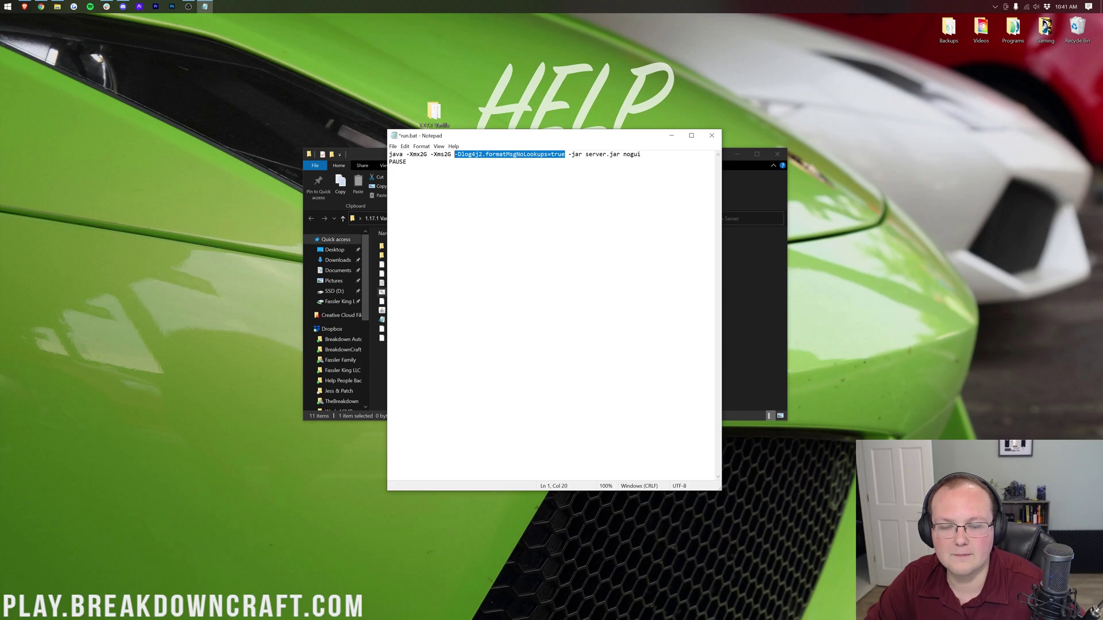
Save run.bat with the Log4j argument and close the text editor
key(ctrl+End)
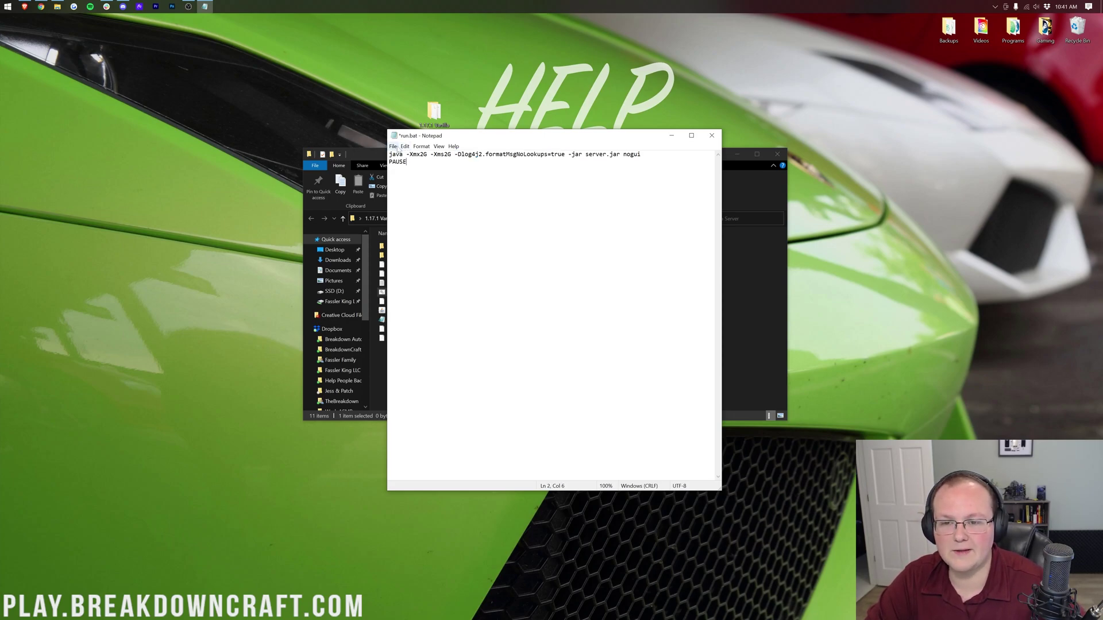
key(alt+f)
key(s)
click(711, 136)
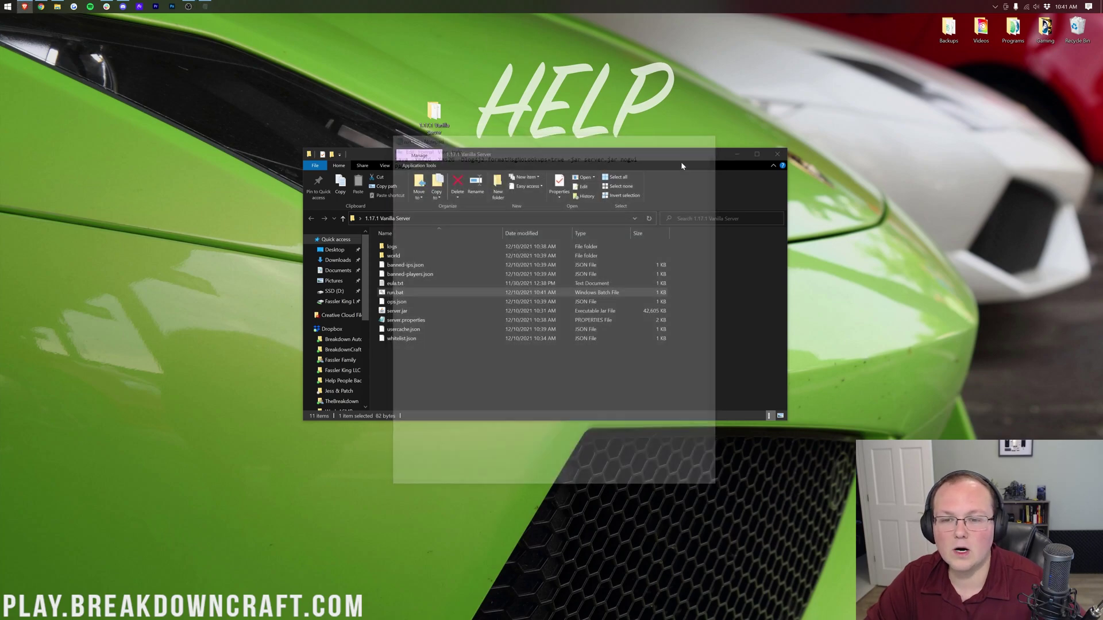
Start the 1.17.1 server with run.bat, shut it down with the stop command, and close the console and server folder
double_click(428, 294)
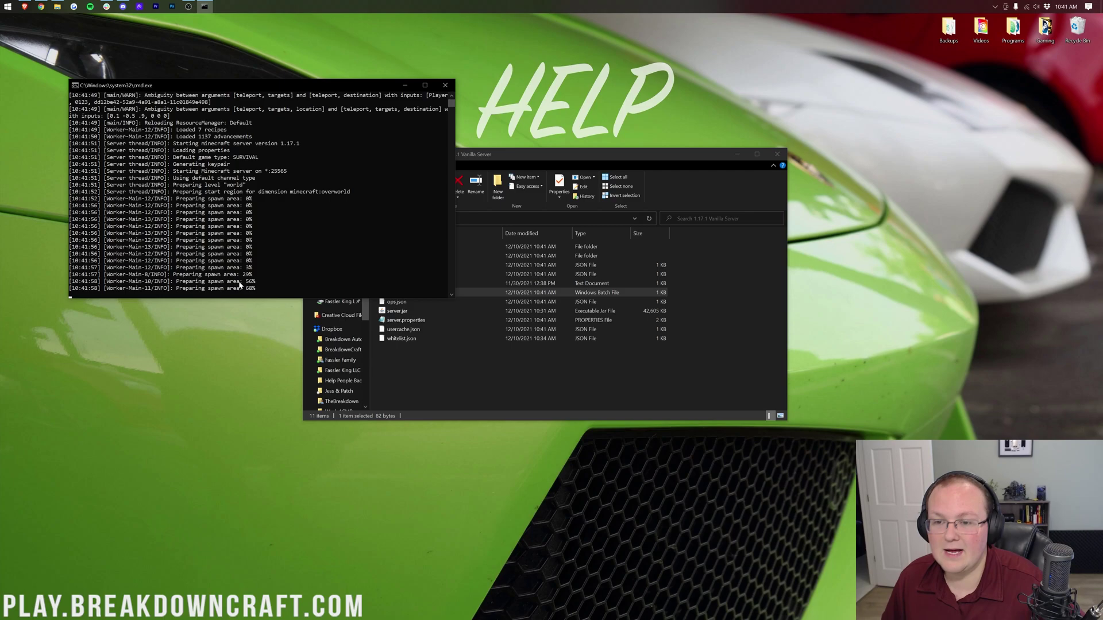
click(316, 154)
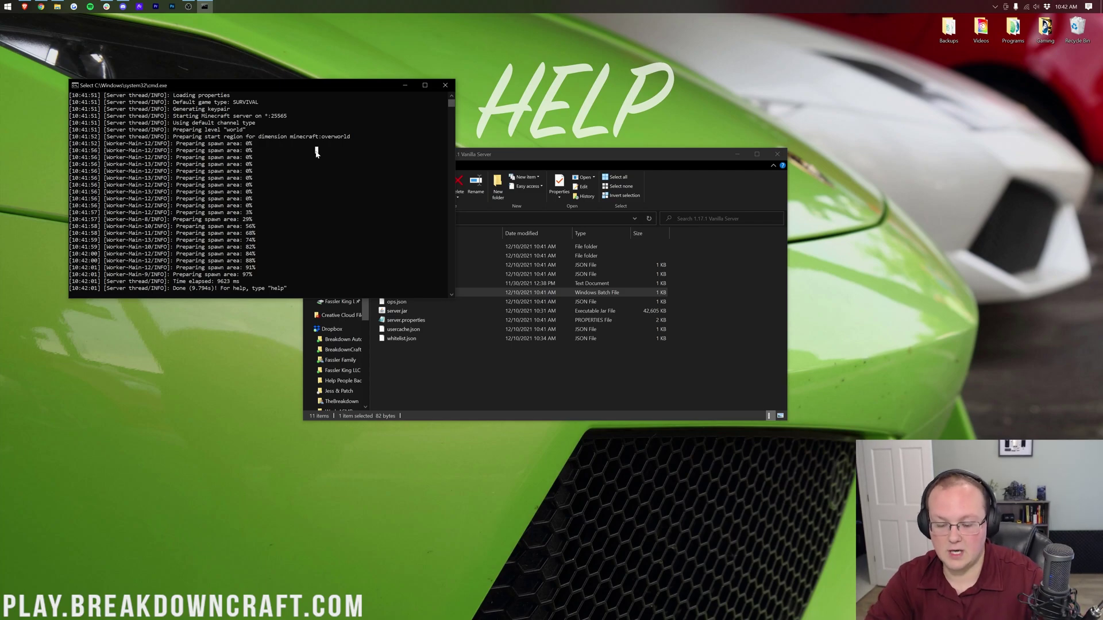
text(stop)
key(Return)
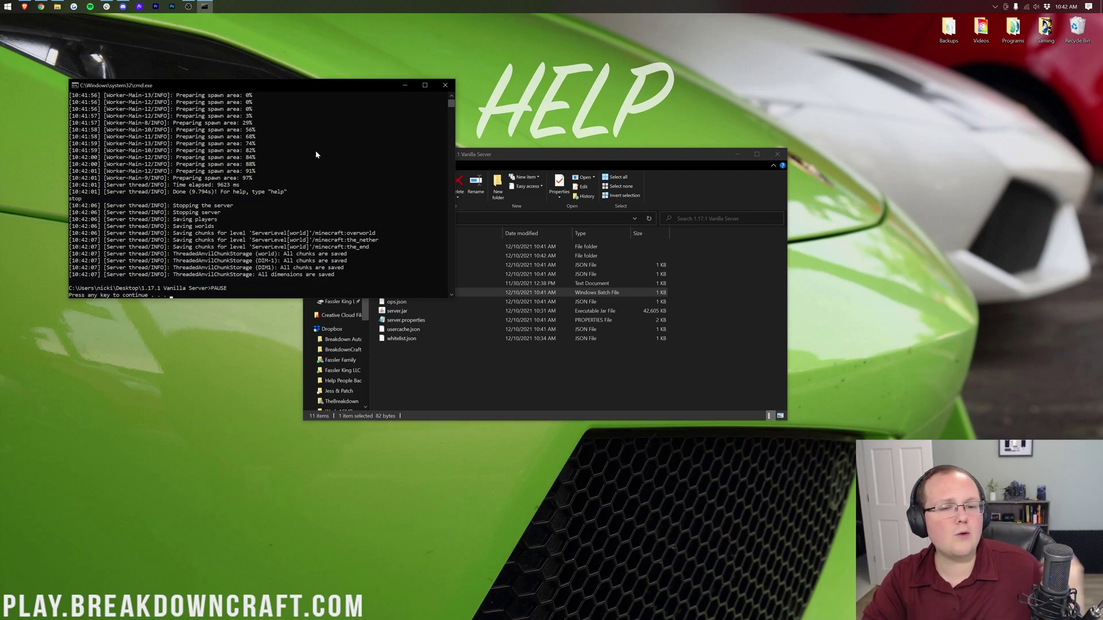
click(316, 154)
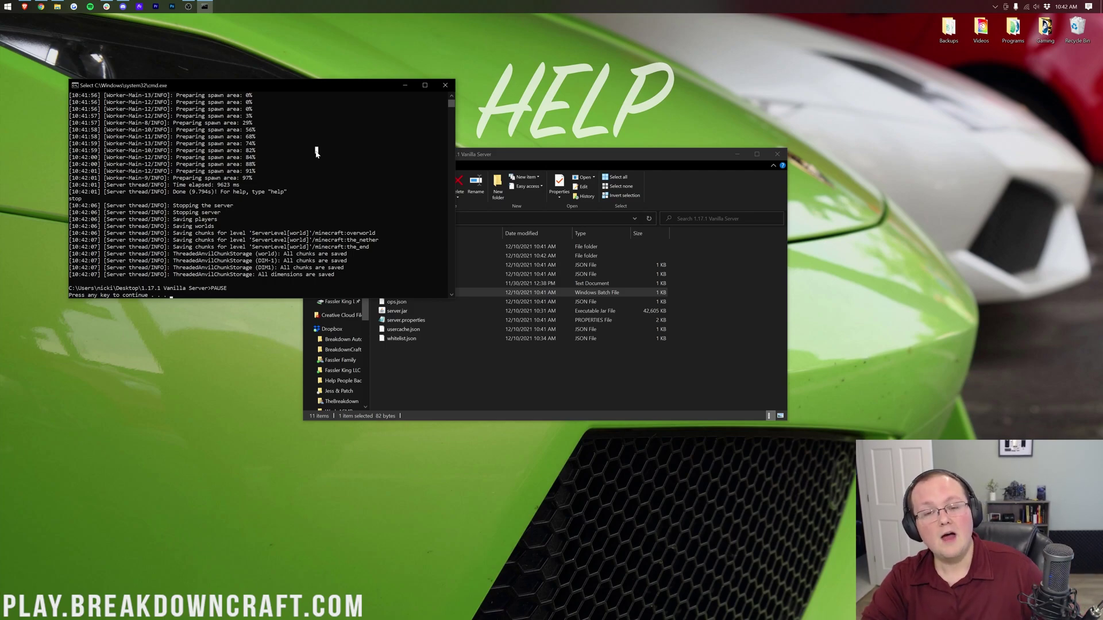
key(Return)
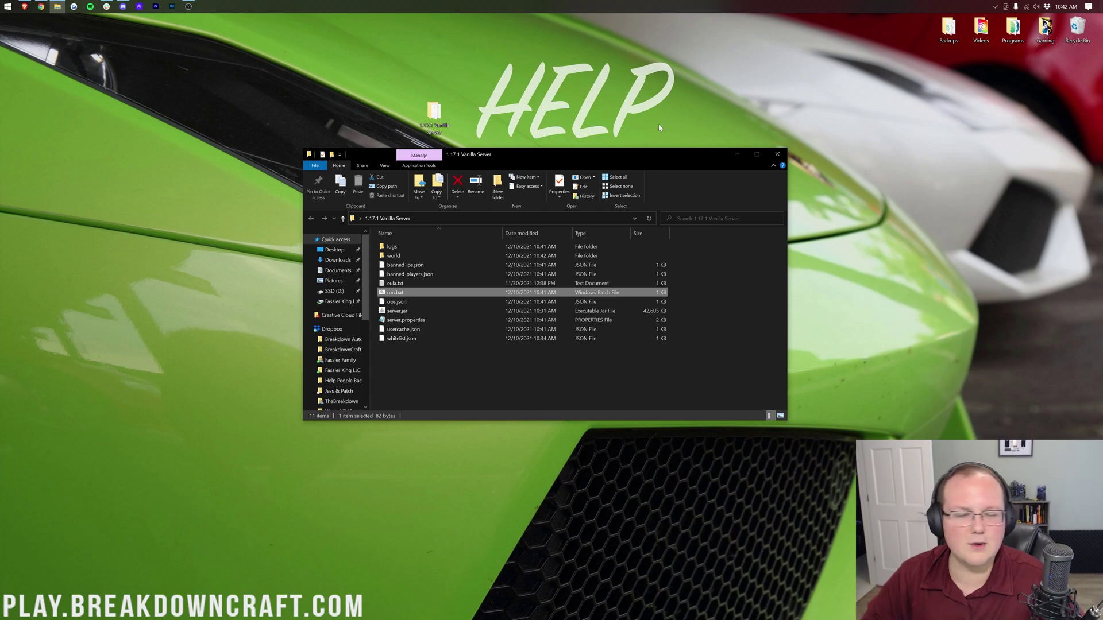
key(alt+F4)
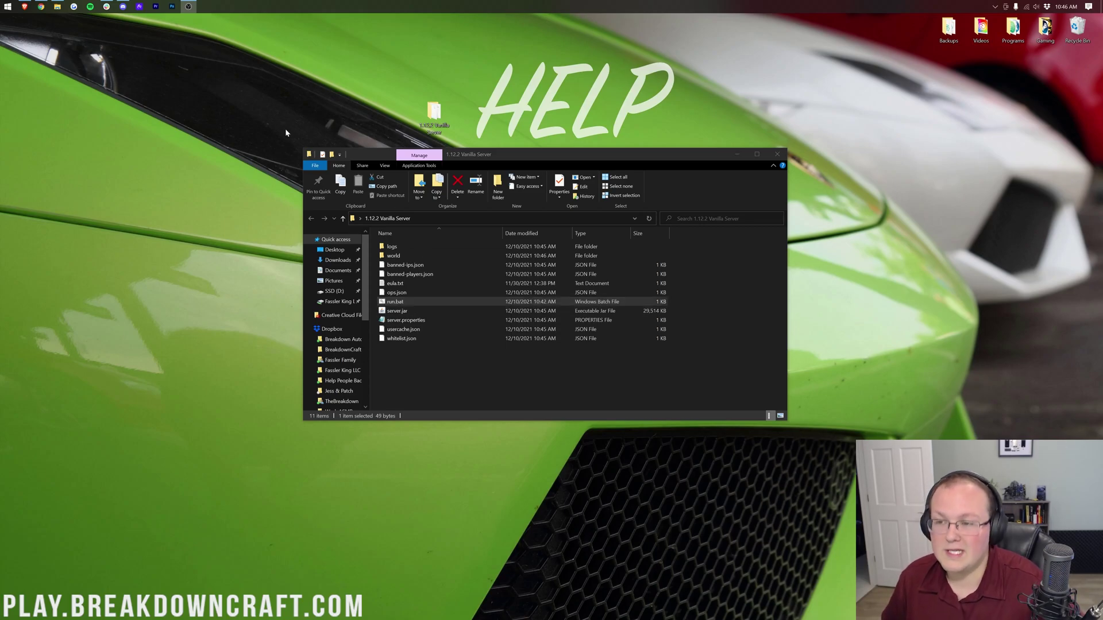
Examine the security article's Game Server instructions in the browser for versions 1.12-1.16.5 and 1.7-1.11.2
click(40, 6)
scroll(453, 378, up, 7)
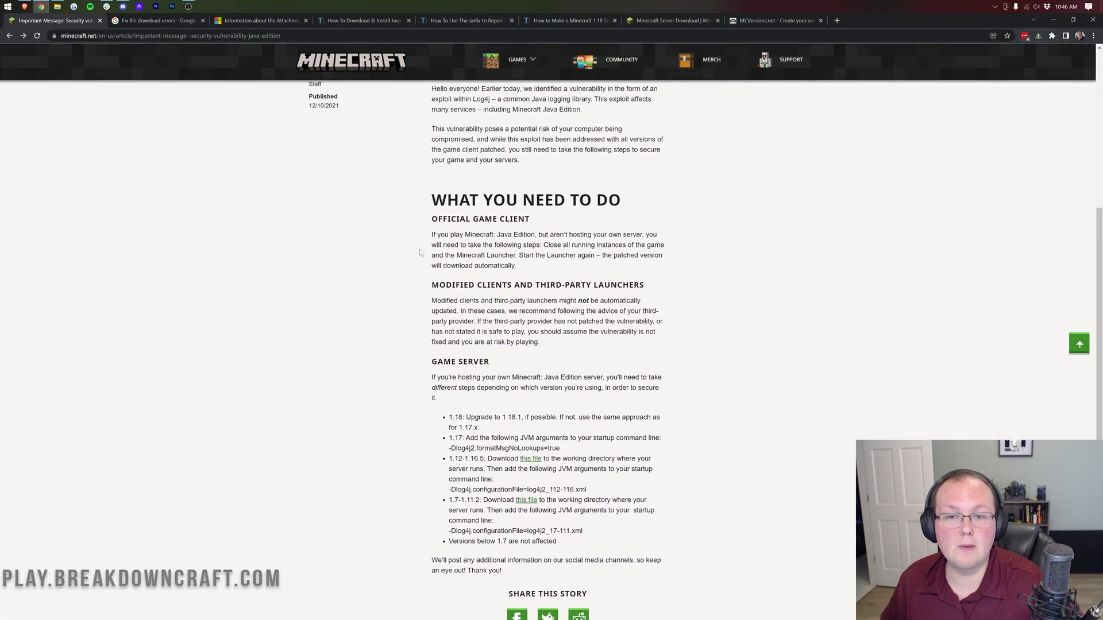
scroll(454, 378, down, 7)
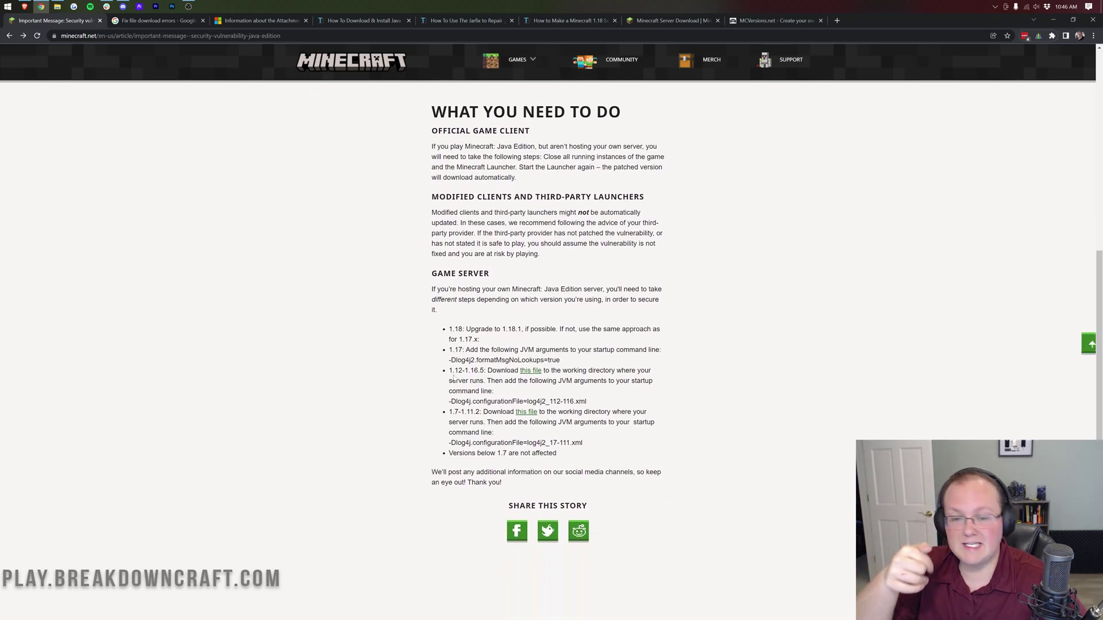
scroll(458, 347, down, 1)
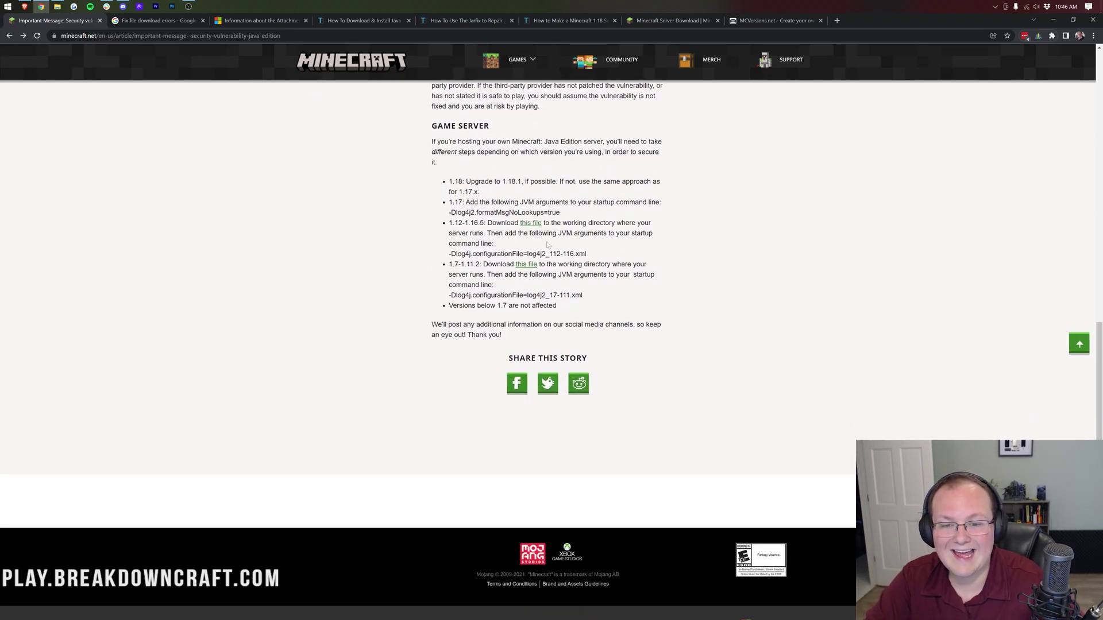
drag(447, 225, 484, 224)
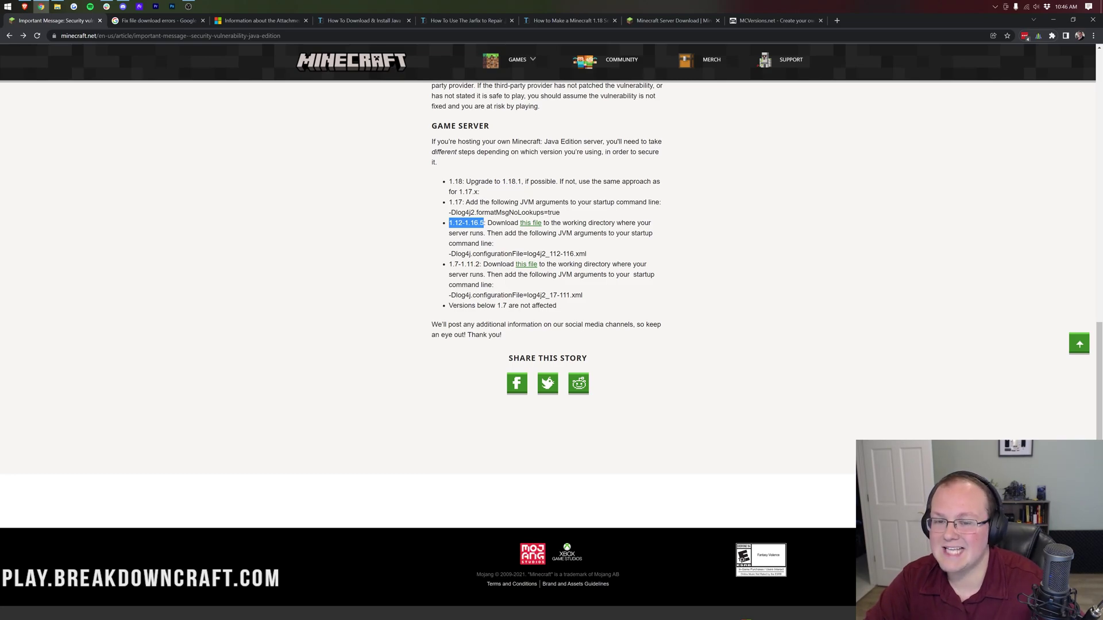
drag(448, 265, 482, 265)
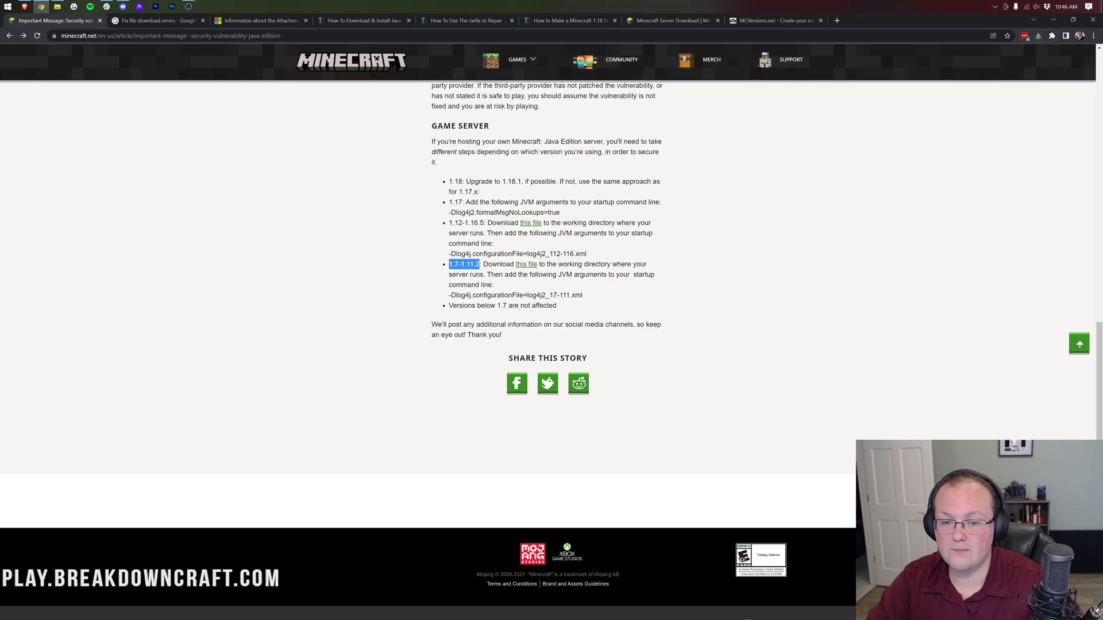
View the configuration file linked for servers 1.12-1.16.5 in the security article and return to the article
drag(450, 225, 484, 225)
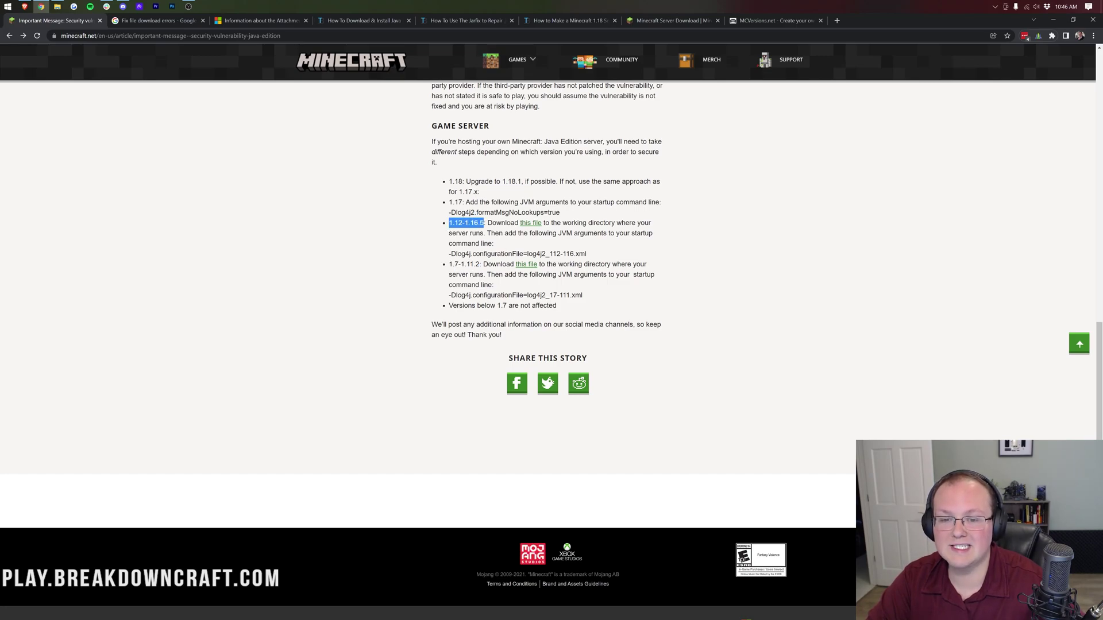
click(506, 227)
click(526, 224)
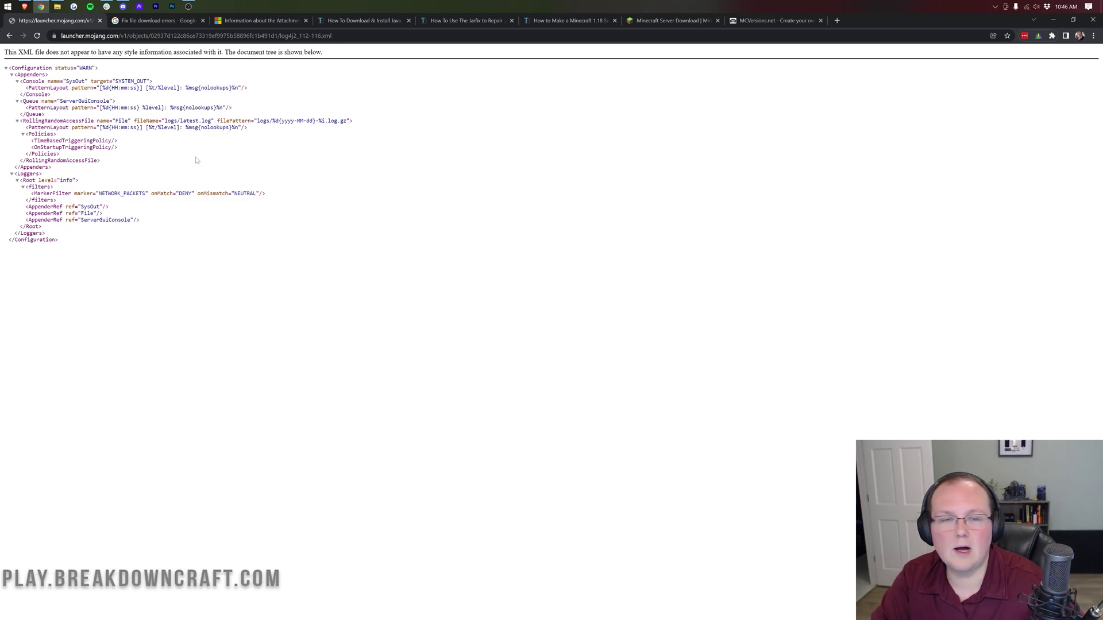
key(alt+Left)
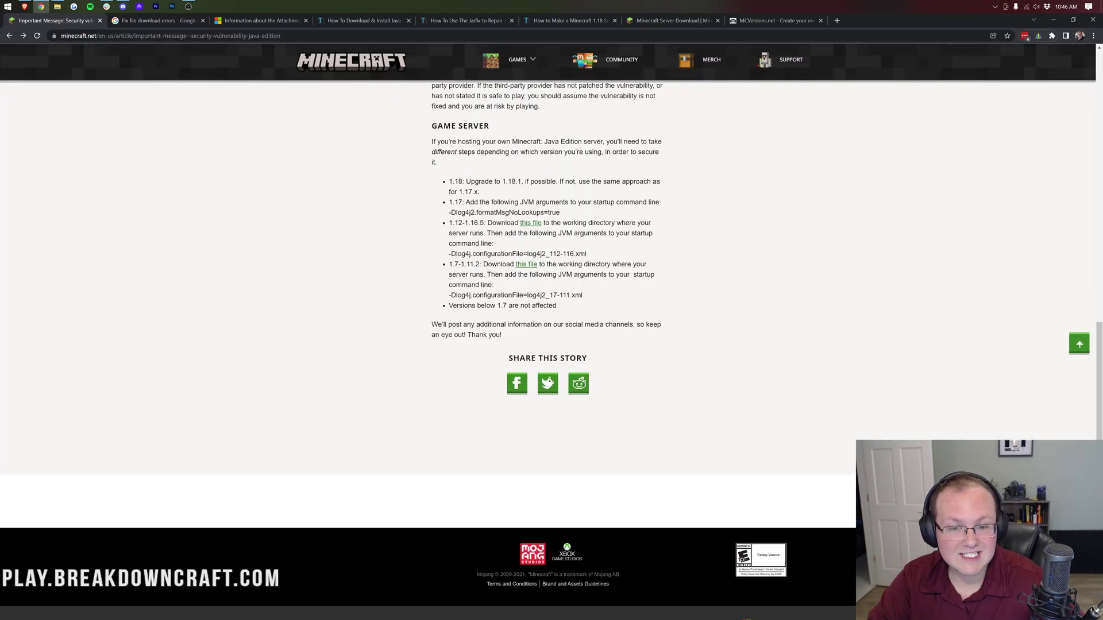
Save the linked file log4j2_112-116.xml for versions 1.12-1.16.5 into the 1.12.2 Vanilla Server folder on the desktop
right_click(530, 225)
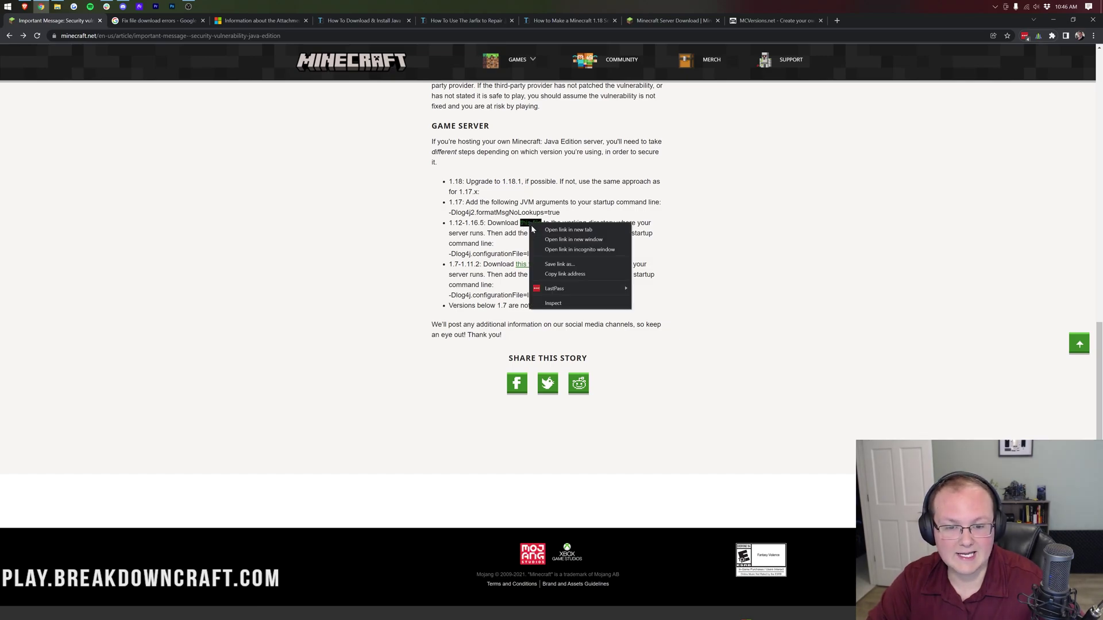
click(560, 264)
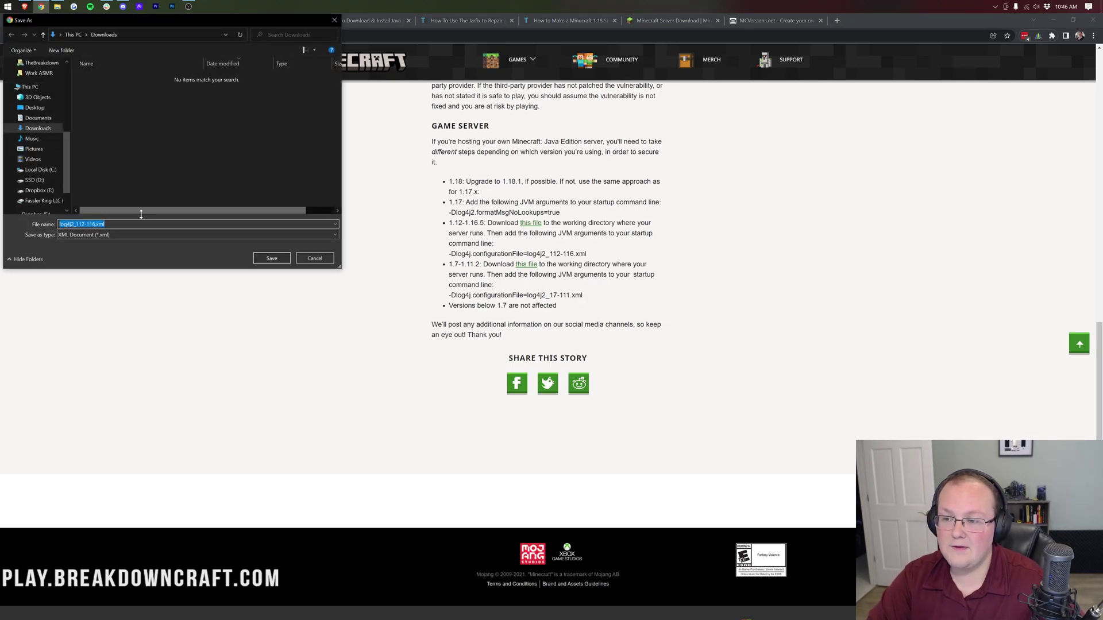
key(End)
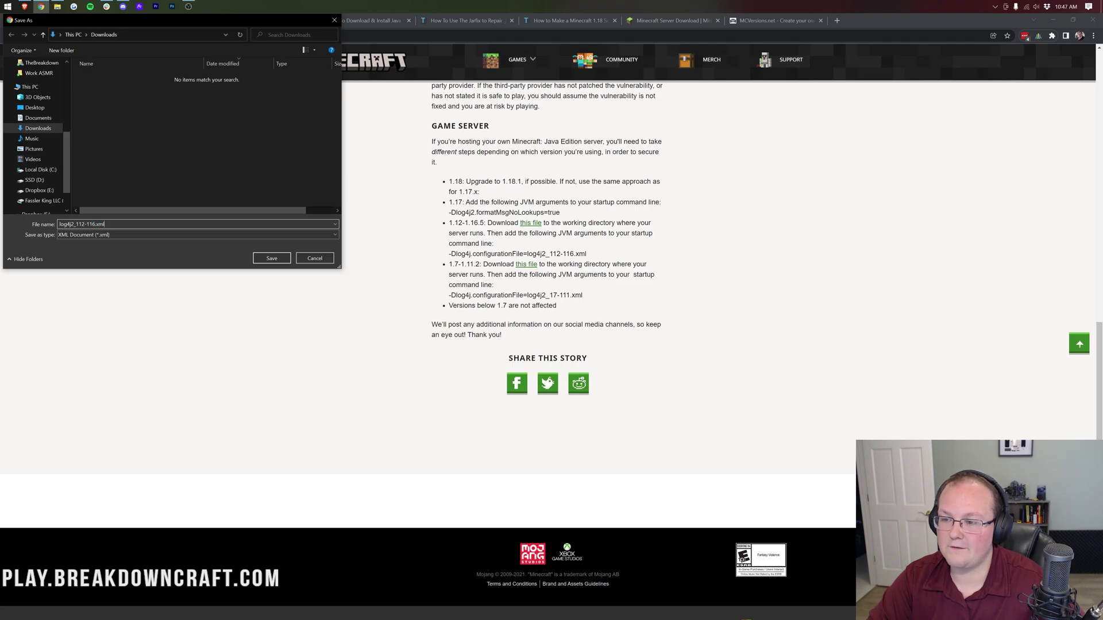
click(34, 107)
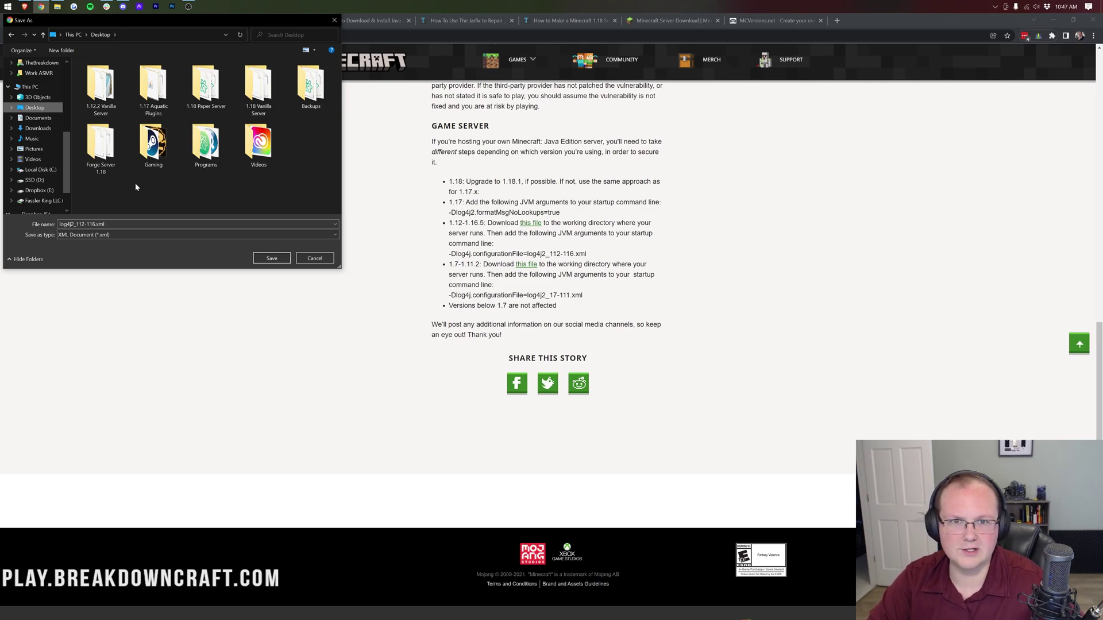
double_click(101, 87)
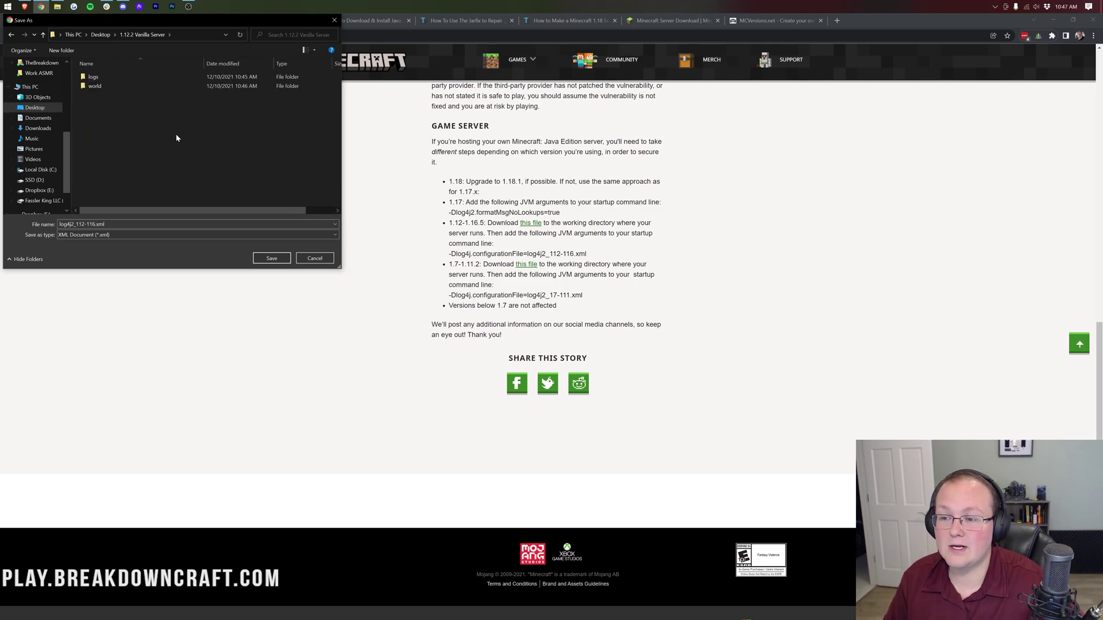
click(271, 258)
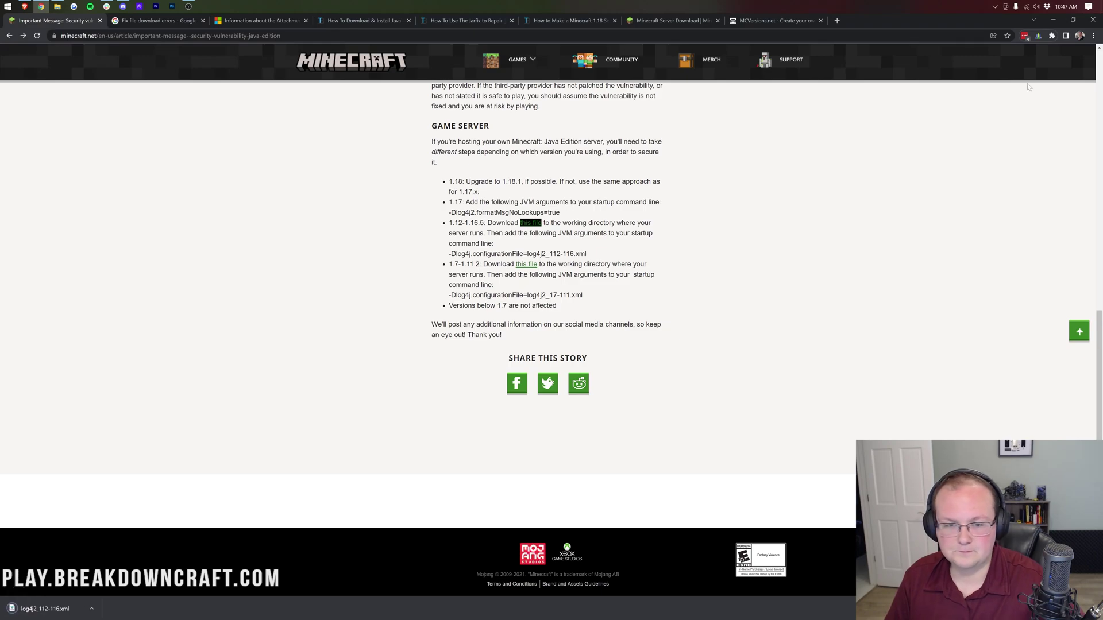
Locate the saved XML file in the 1.12.2 Vanilla Server folder and open its run.bat for editing in Notepad
click(1054, 21)
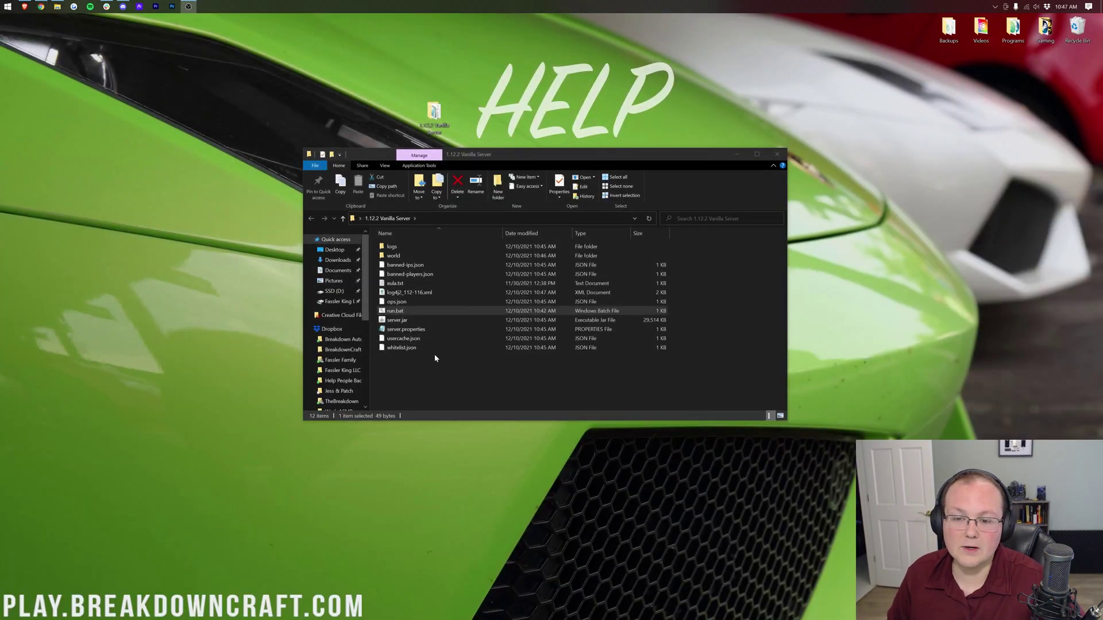
click(394, 293)
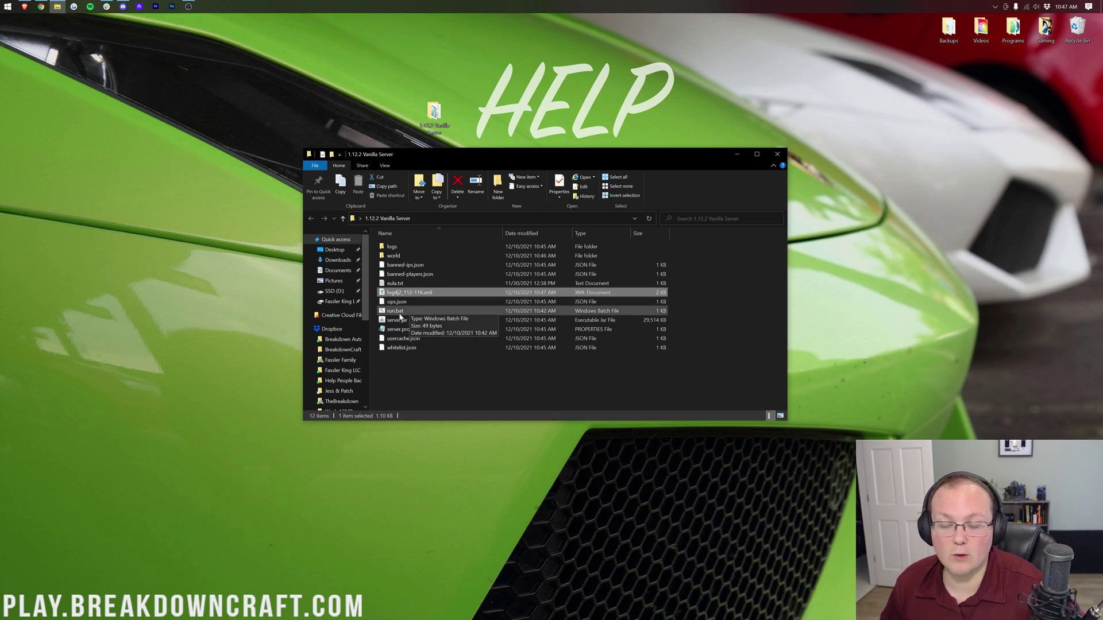
click(403, 312)
right_click(404, 314)
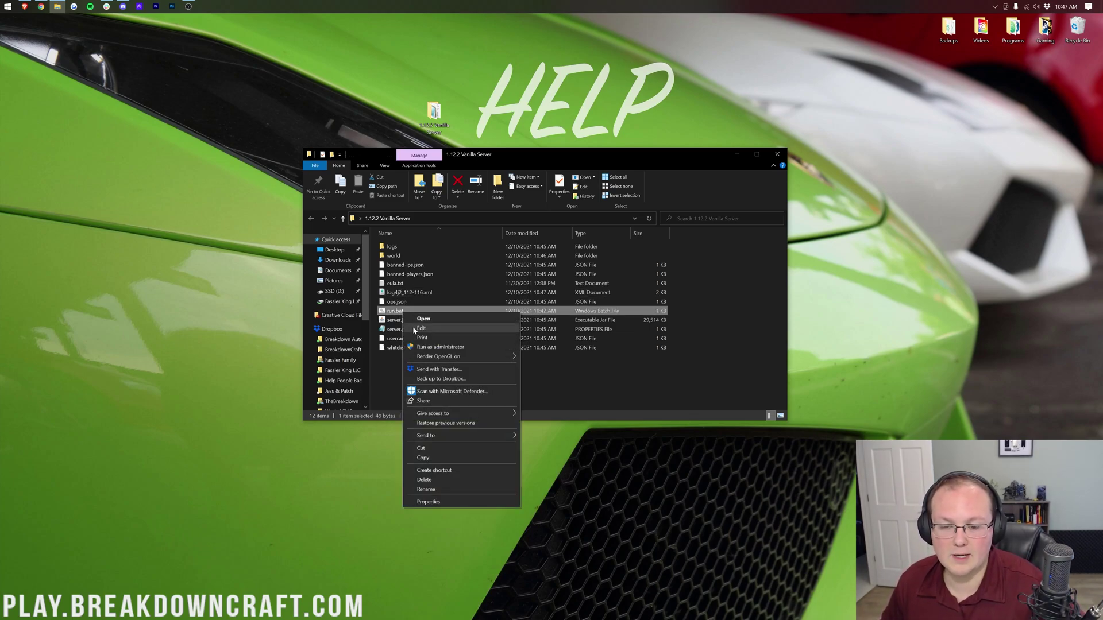
click(421, 328)
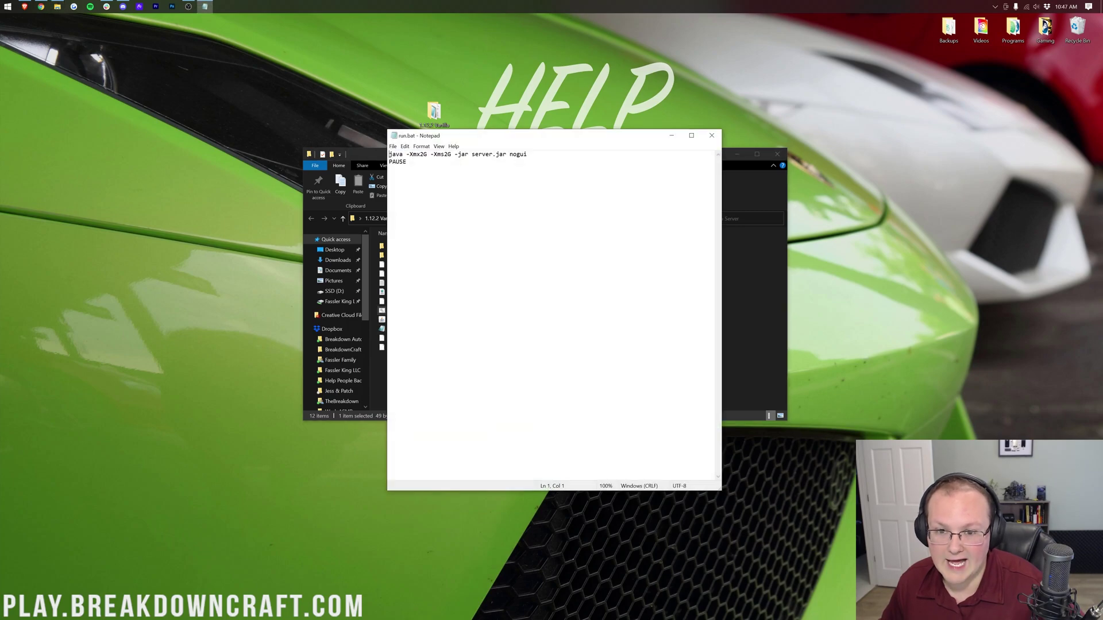
Copy -Dlog4j.configurationFile=log4j2_112-116.xml from the article and insert it in run.bat between -Xms2G and -jar
click(41, 6)
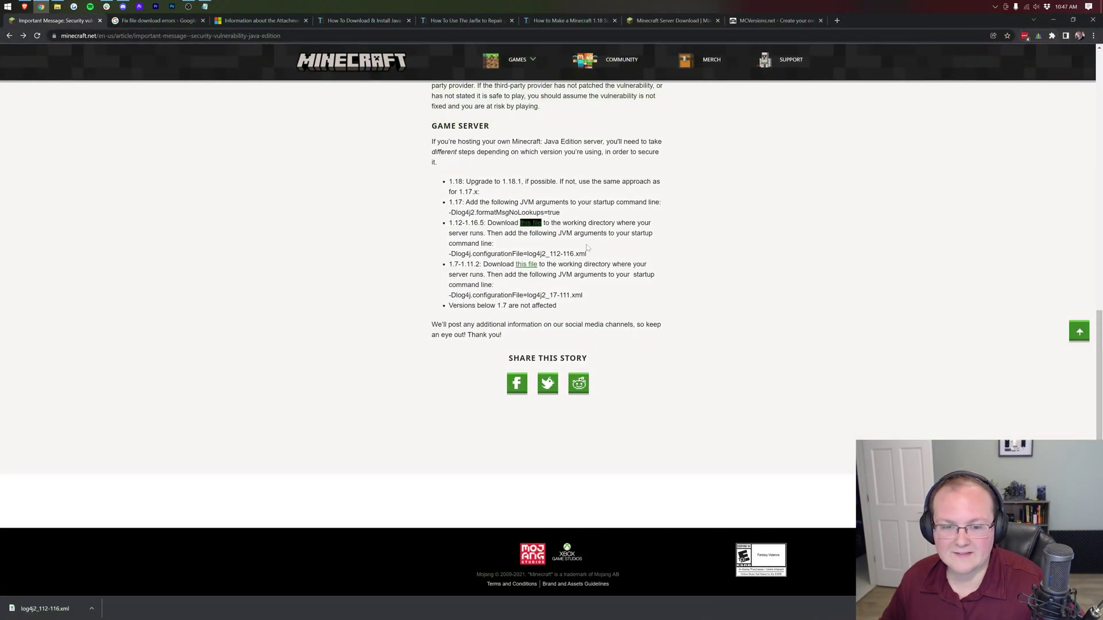
drag(587, 253, 450, 254)
key(ctrl+c)
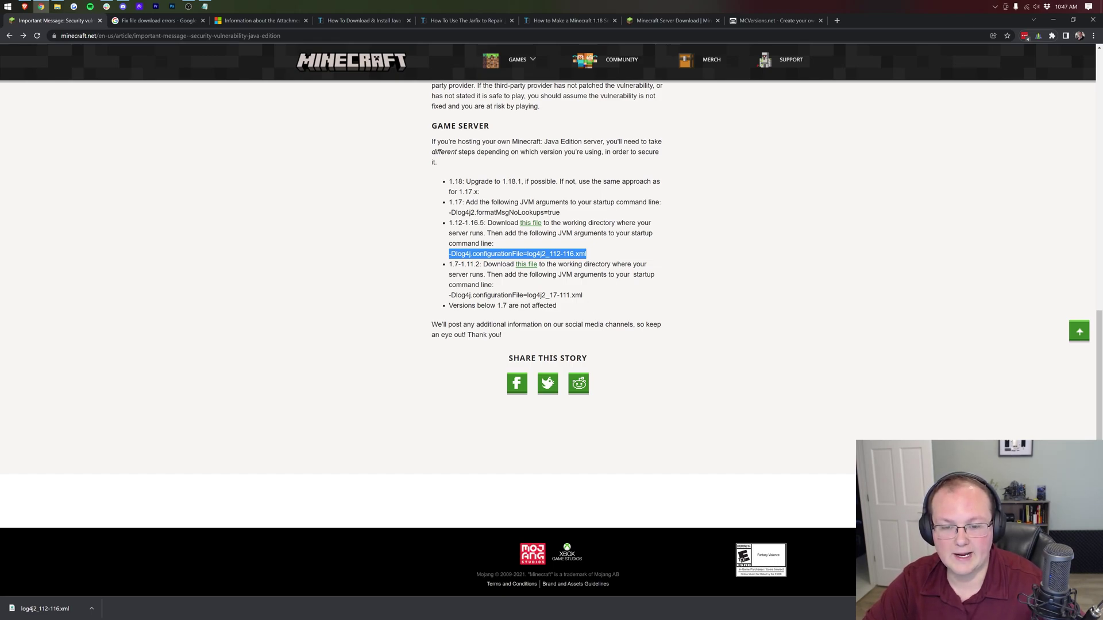
drag(586, 254, 451, 255)
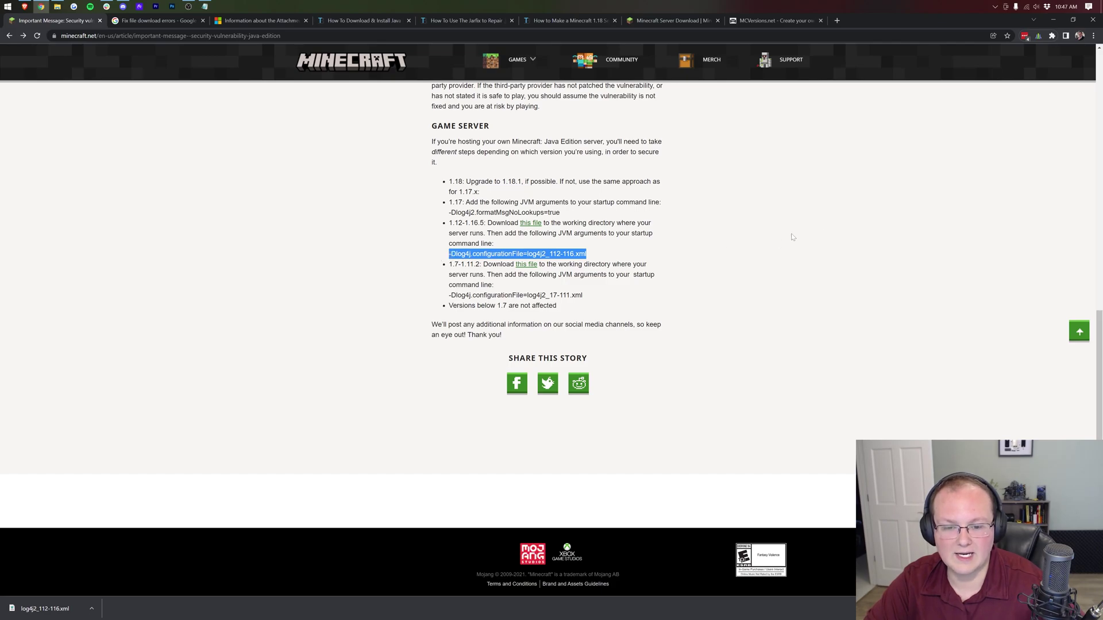
click(1052, 20)
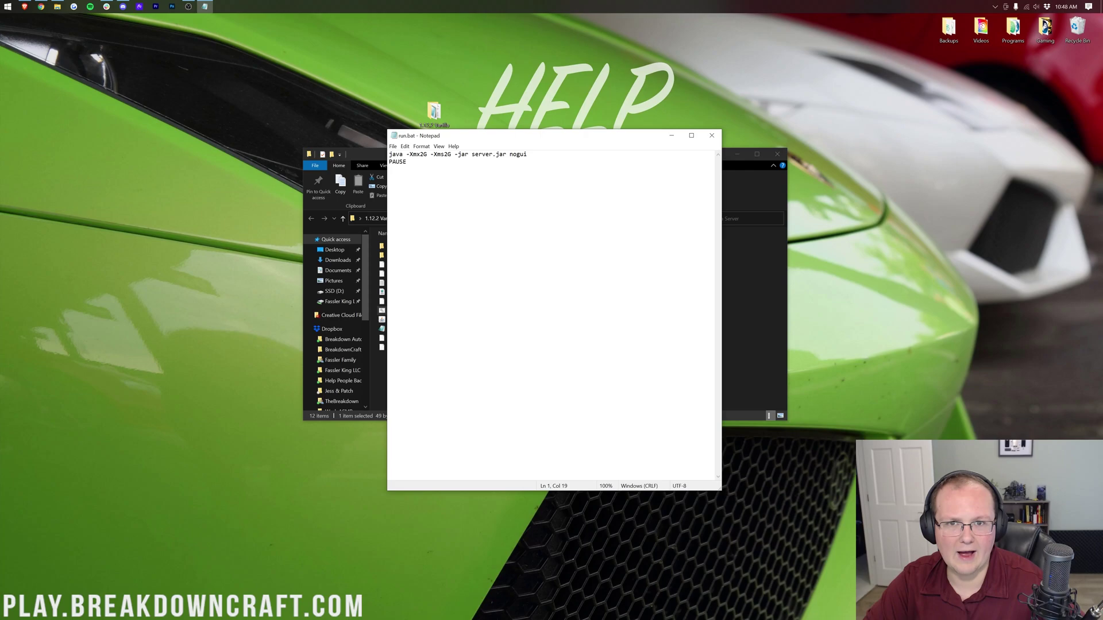
key(ctrl+v)
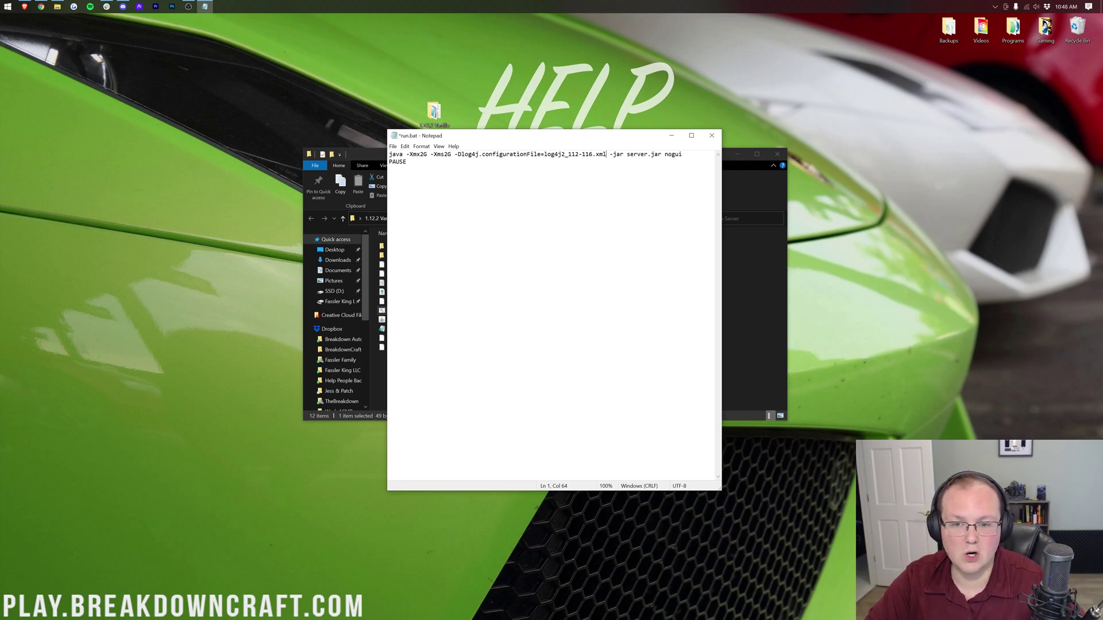
Check the spaces on both sides of the inserted argument, and save and close run.bat
drag(455, 154, 451, 154)
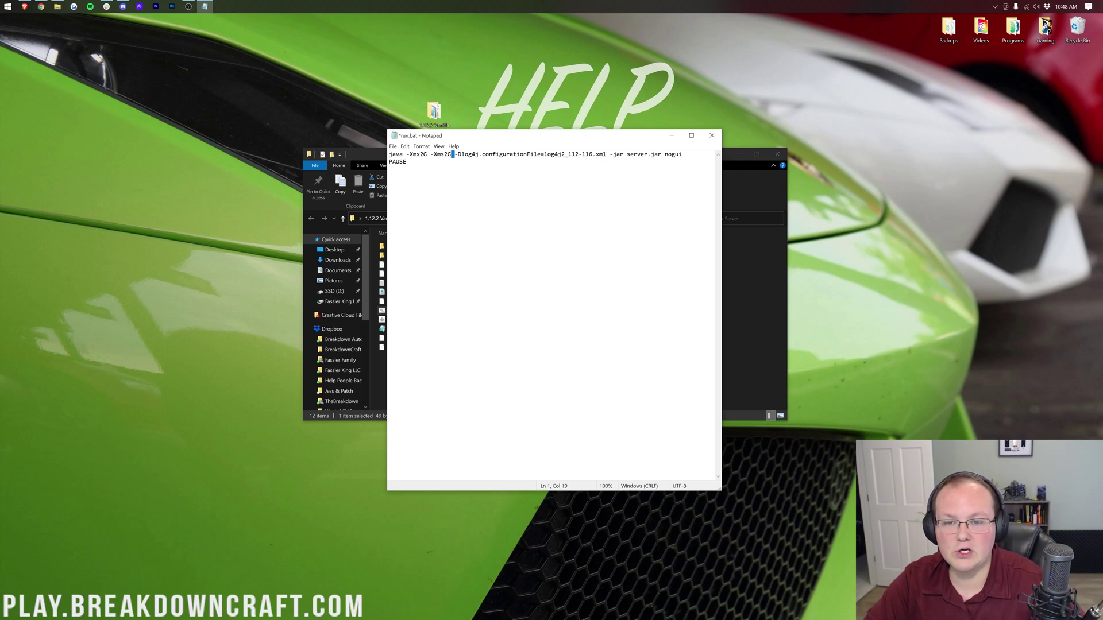
drag(610, 154, 606, 154)
click(390, 169)
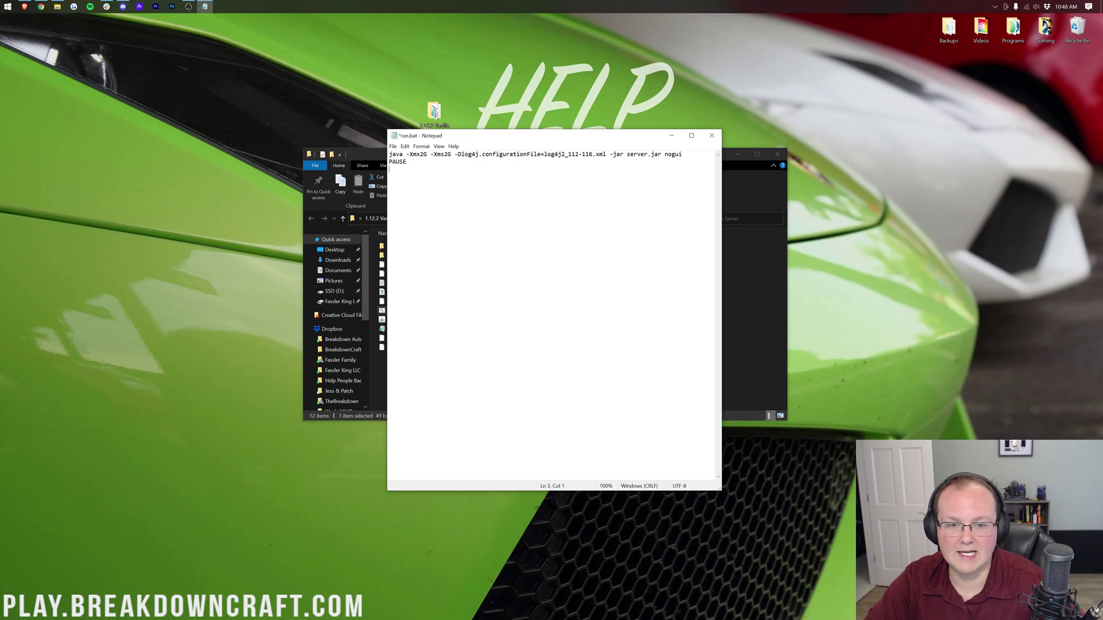
key(alt+f)
key(Down)
key(Down)
key(Down)
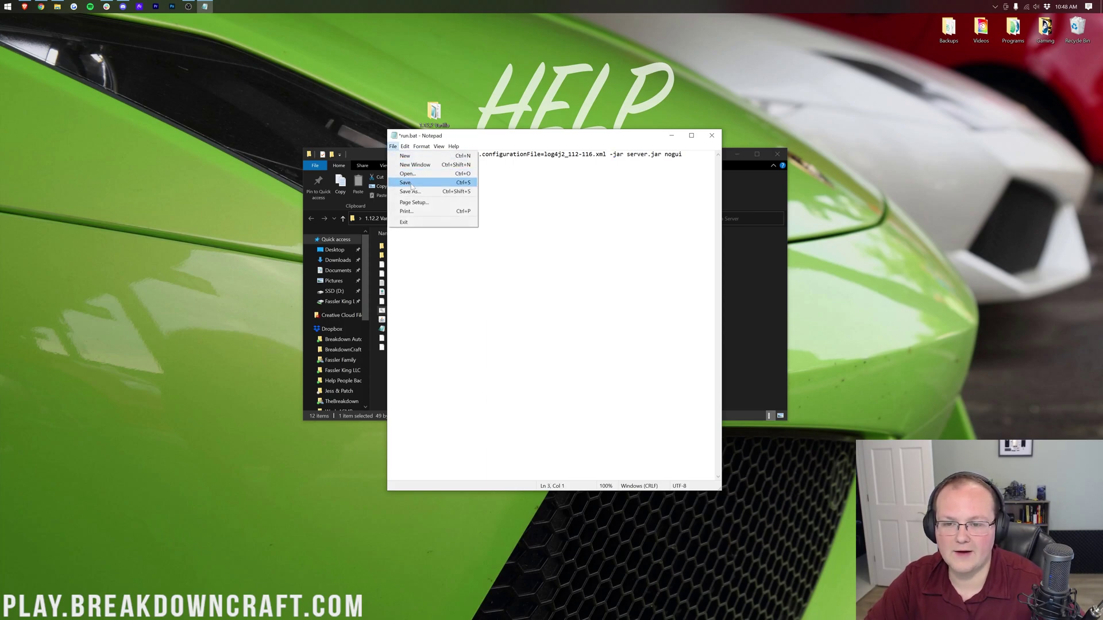
key(Return)
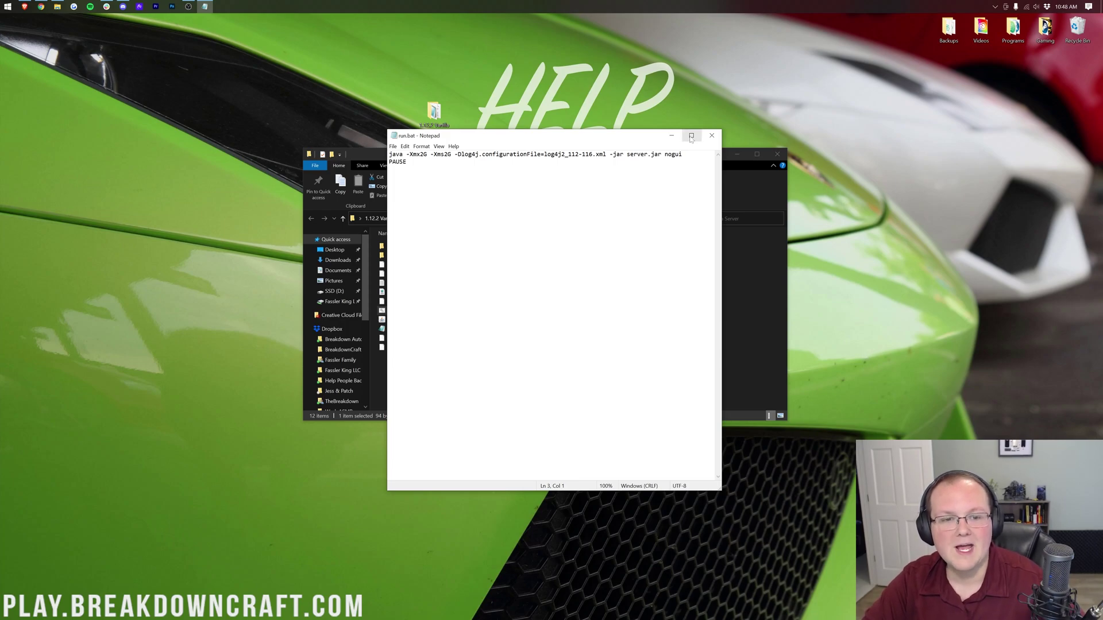
click(712, 136)
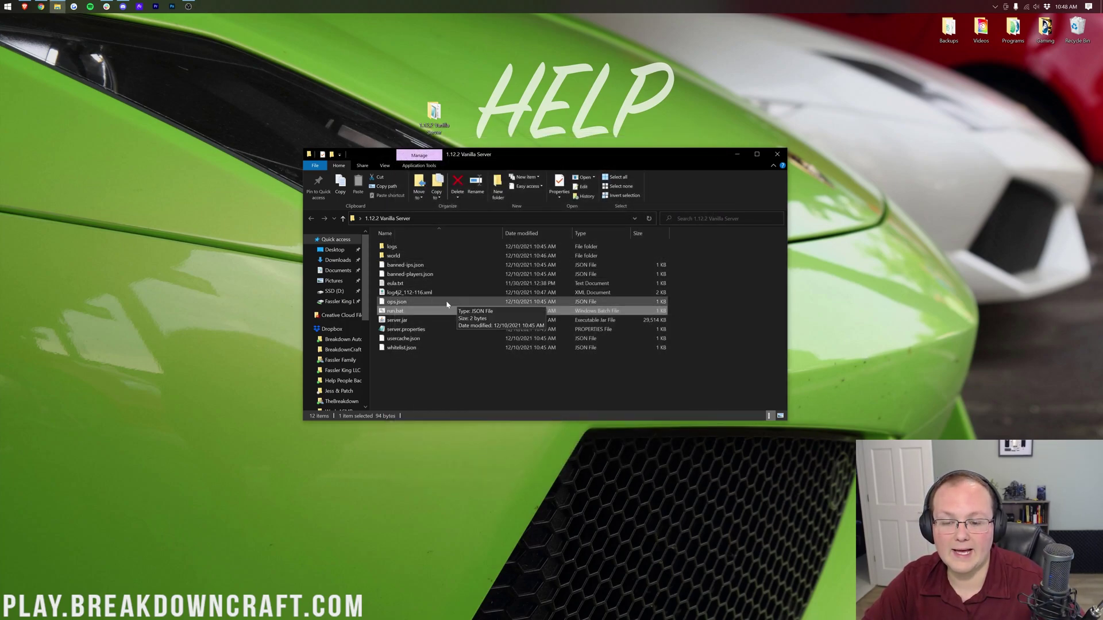
Start the 1.12.2 server with run.bat and return to the beginning of the security article in the browser
double_click(433, 310)
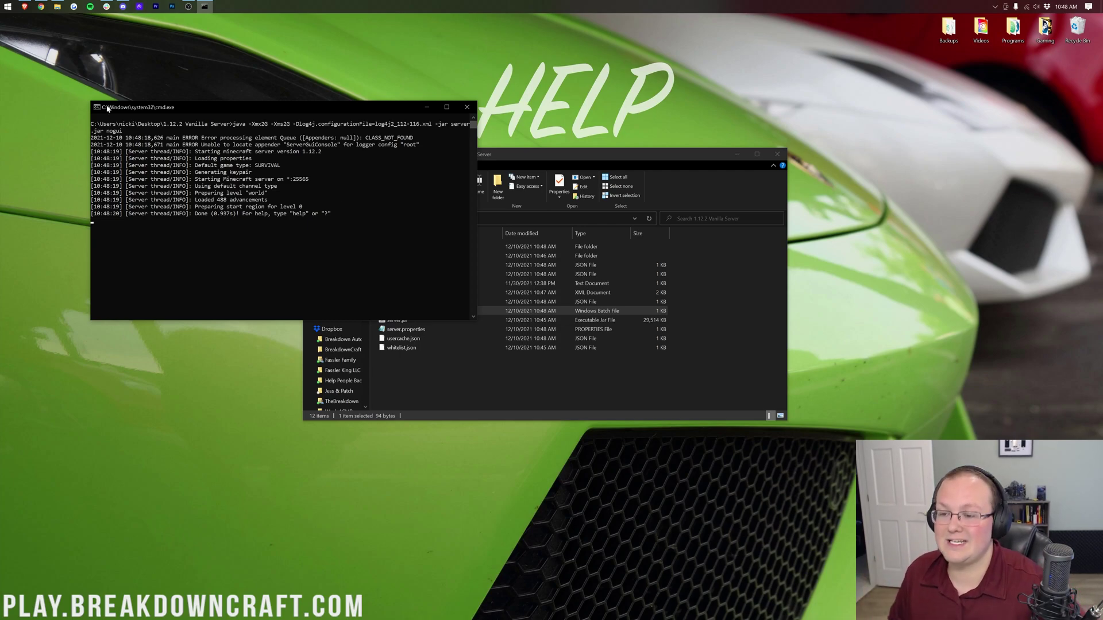
click(41, 6)
scroll(368, 258, up, 10)
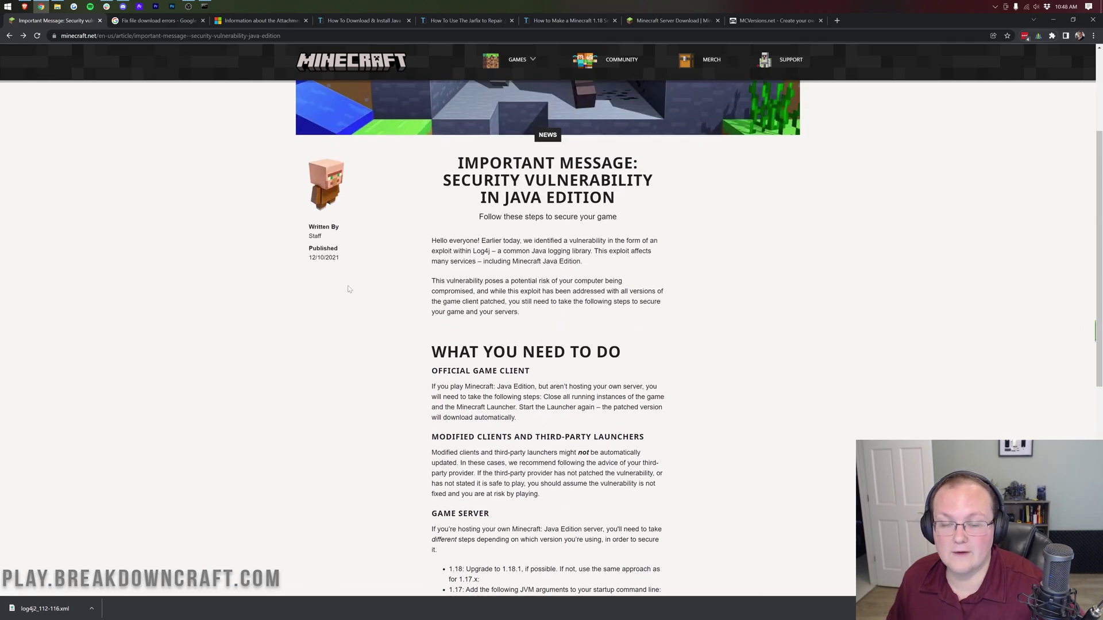
scroll(351, 298, up, 3)
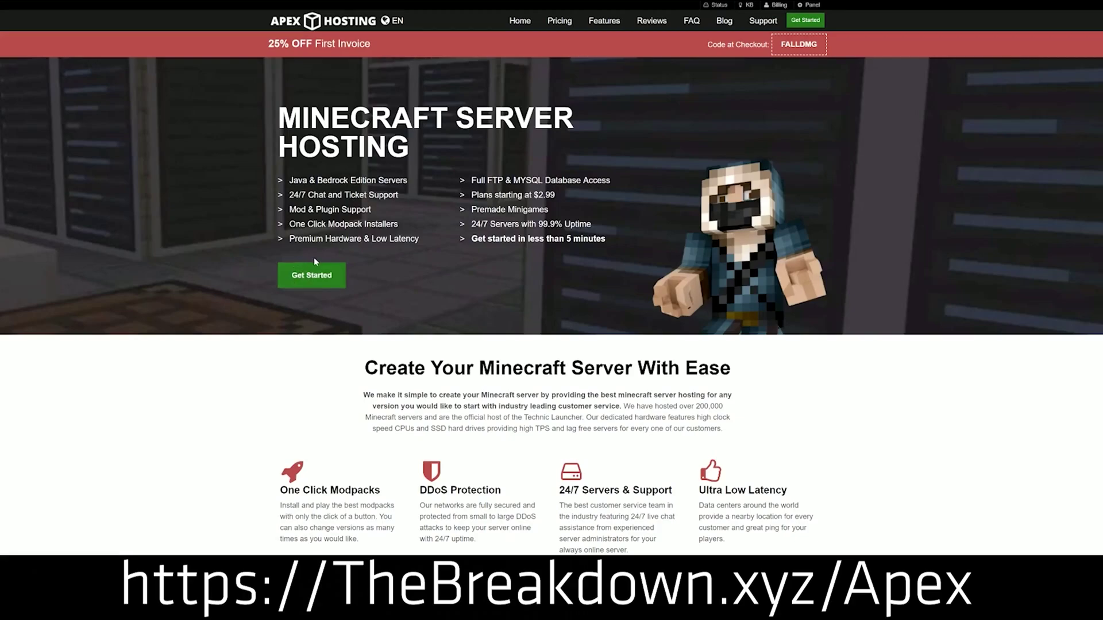
Examine Apex Hosting's feature list and the Paper versions offered as JAR file in its server control panel
scroll(228, 223, down, 4)
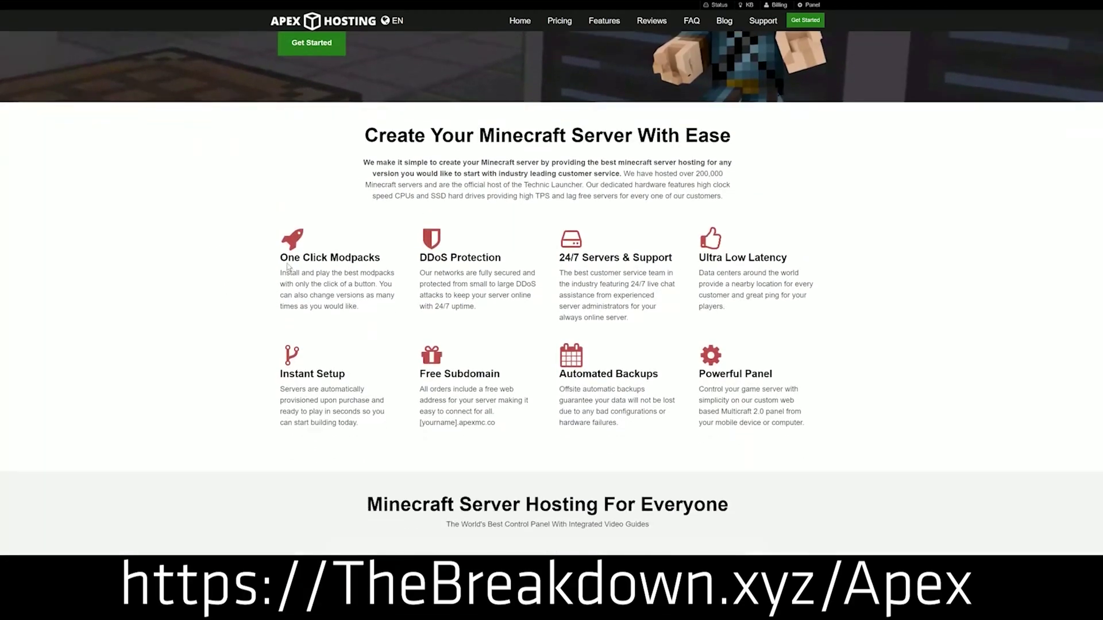
drag(279, 258, 674, 261)
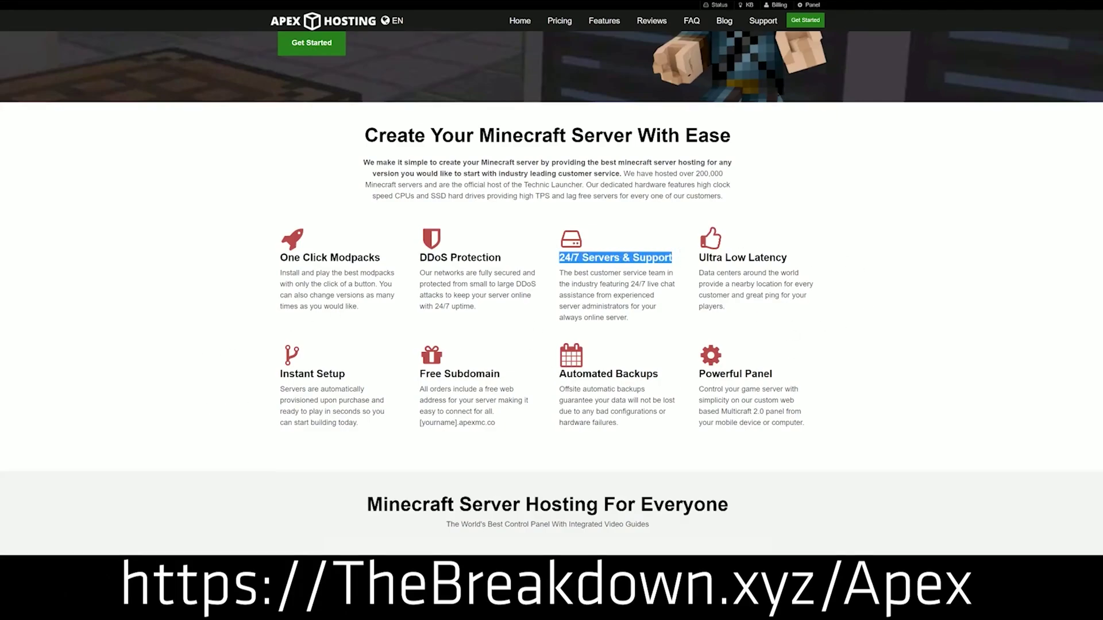
drag(558, 373, 689, 370)
click(519, 378)
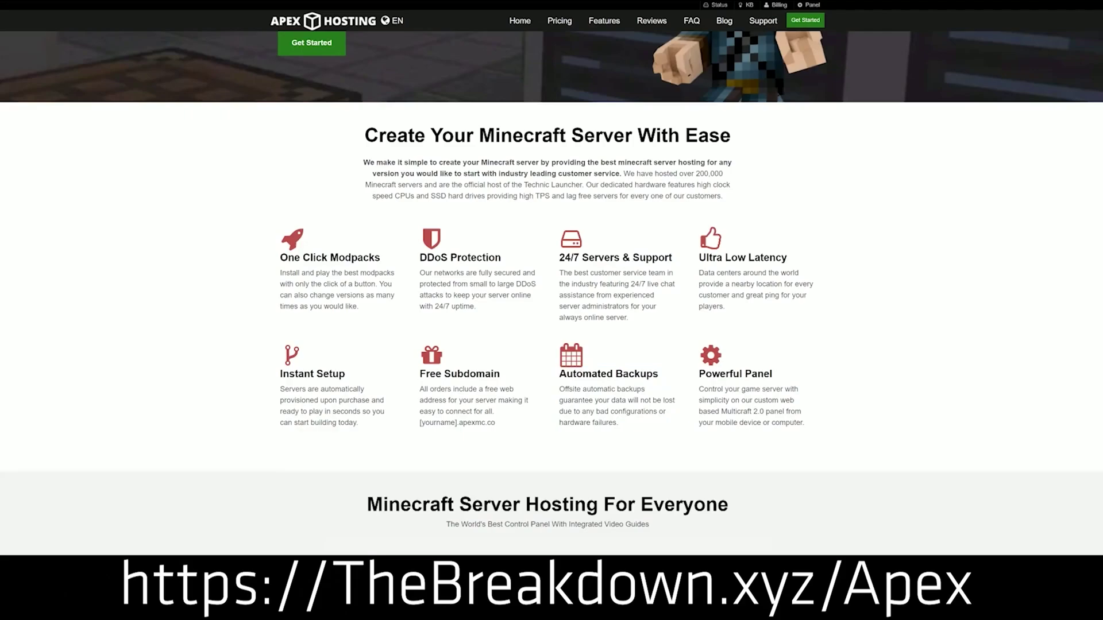
drag(367, 426, 280, 374)
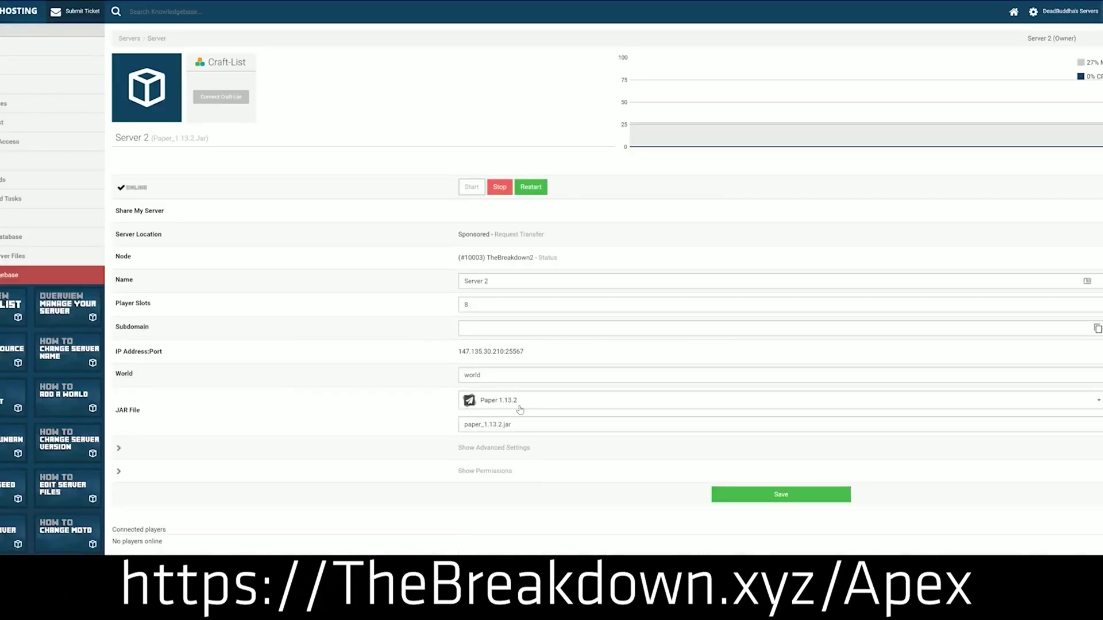
click(519, 407)
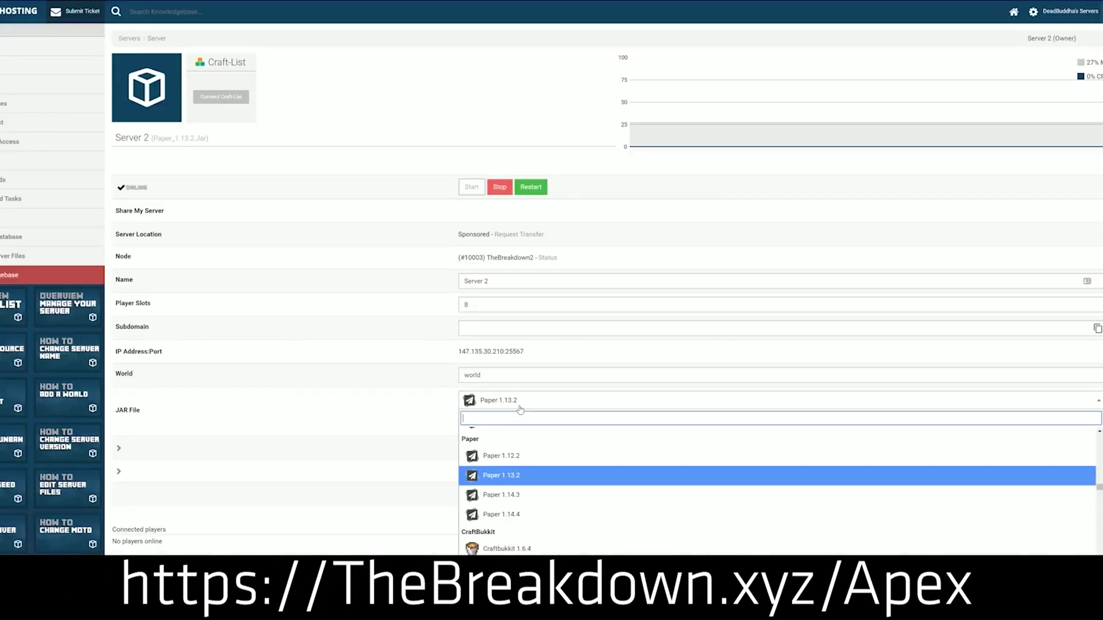
scroll(517, 476, down, 3)
scroll(513, 487, up, 8)
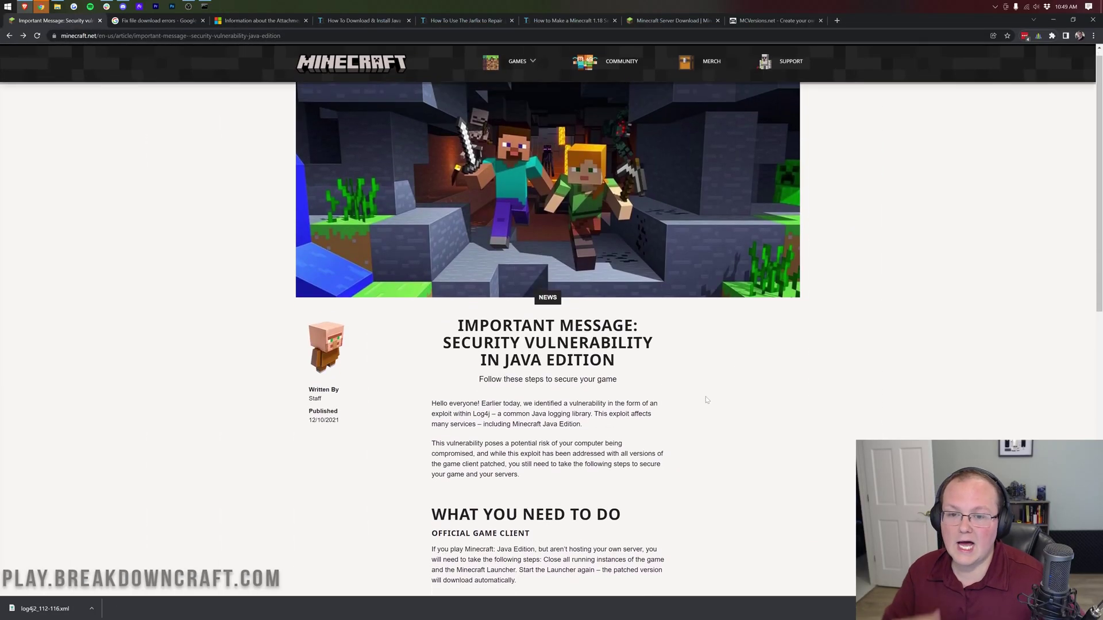
scroll(705, 397, up, 1)
scroll(706, 396, down, 2)
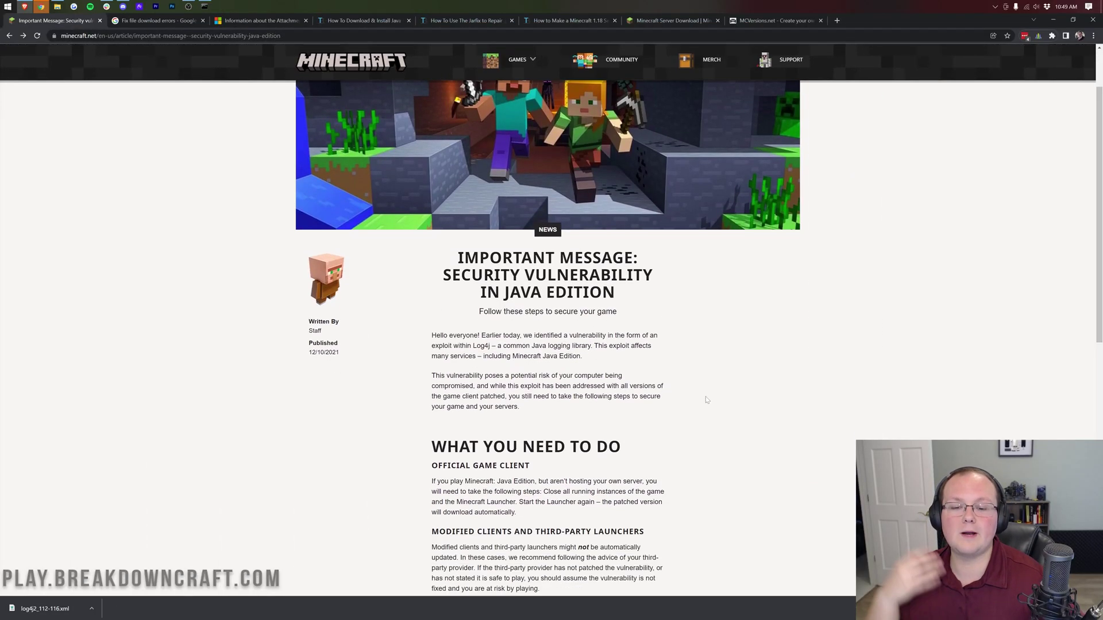
scroll(701, 393, down, 7)
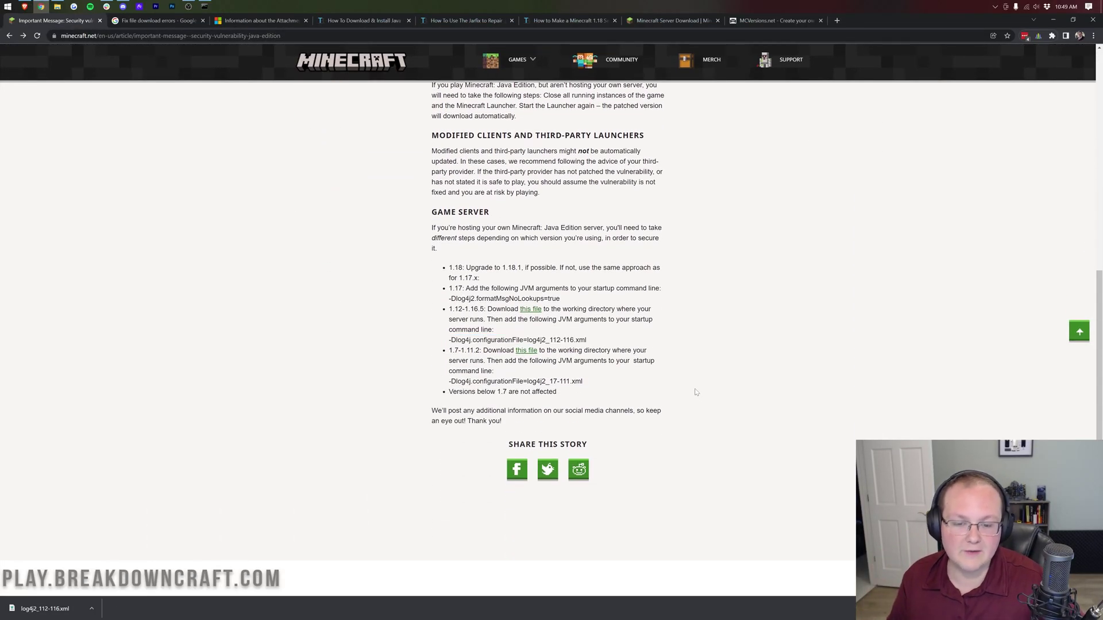
scroll(695, 392, up, 10)
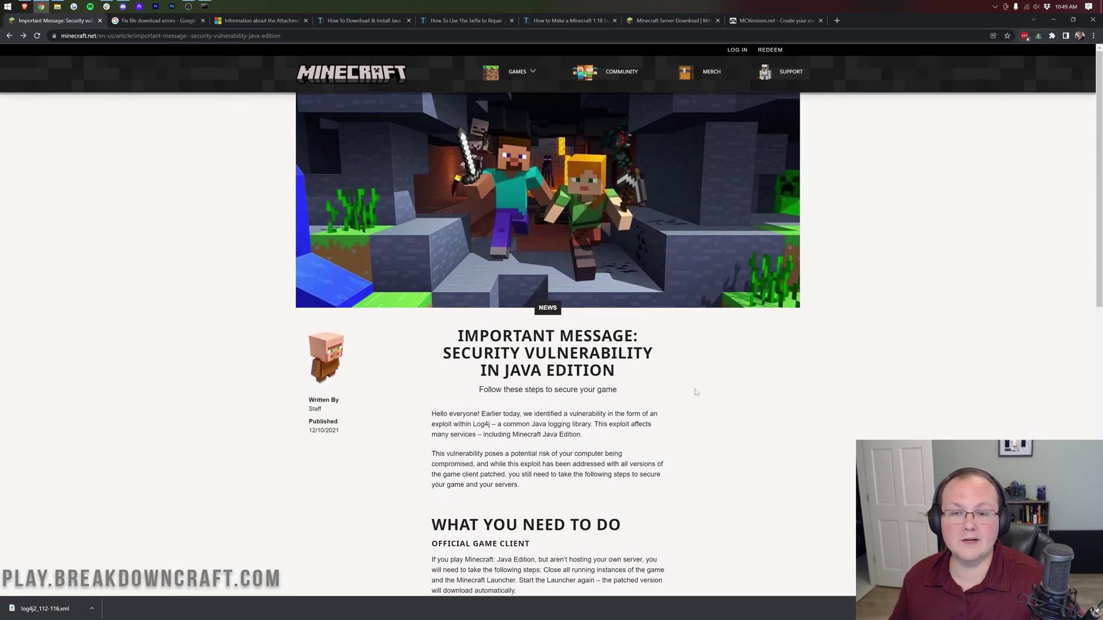